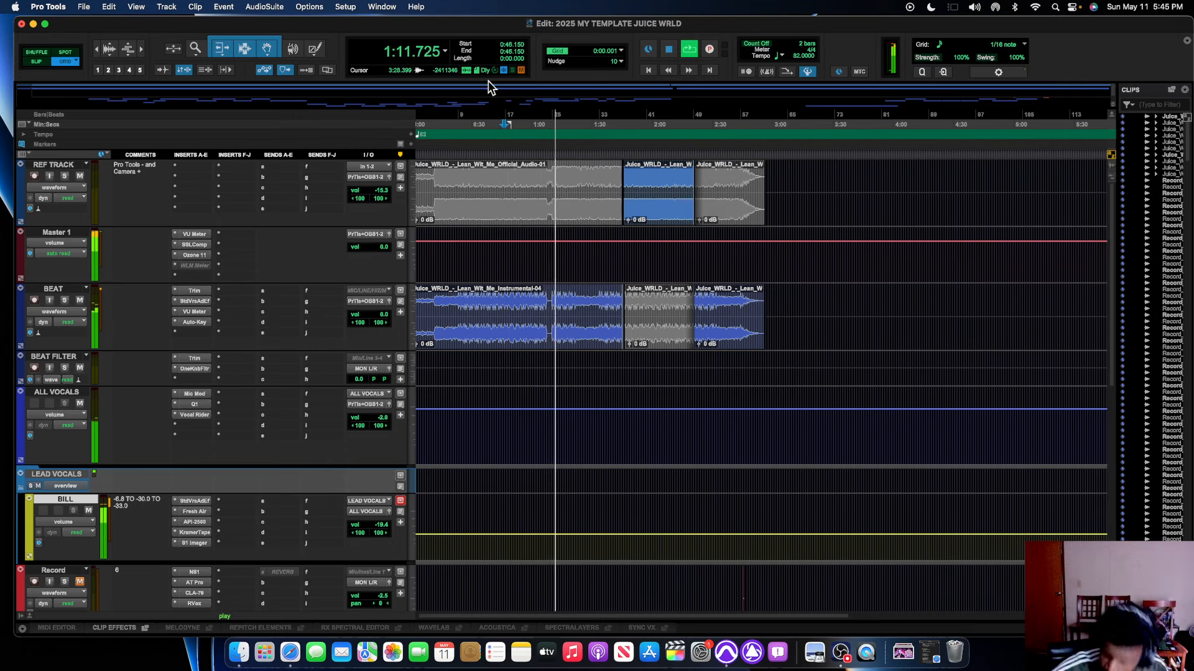
Stop the current playback, then audition the song from about 2:14 and stop again.
{"action": "key", "text": "space"}
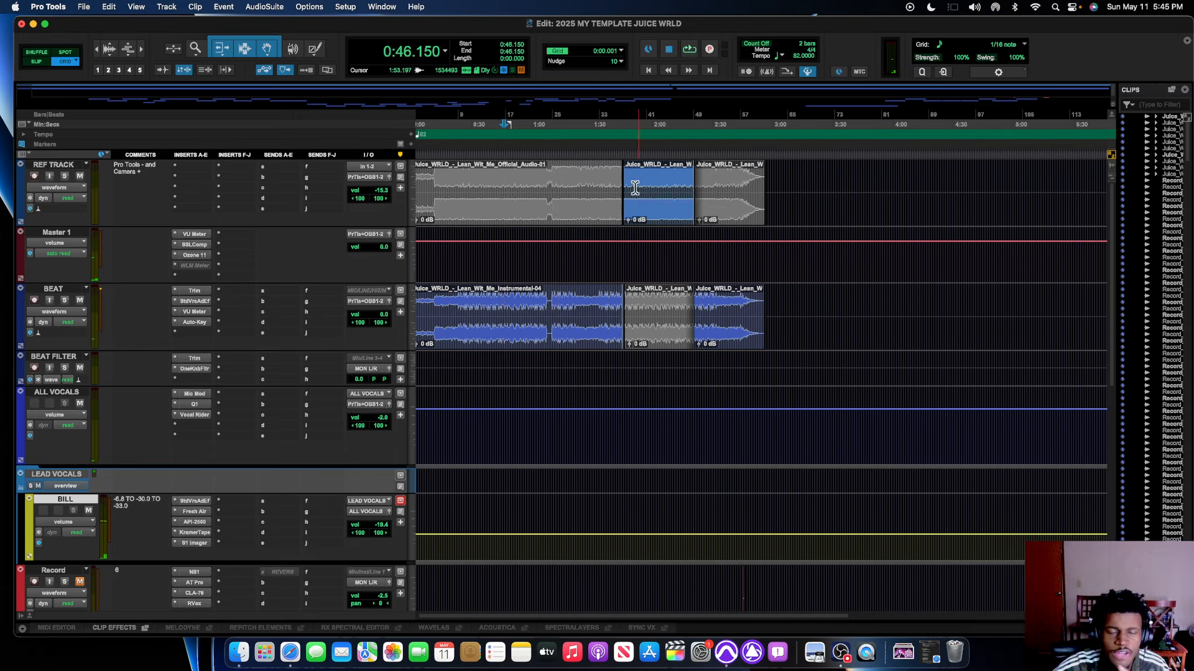
{"action": "left_click", "coordinate": [603, 151]}
{"action": "key", "text": "space"}
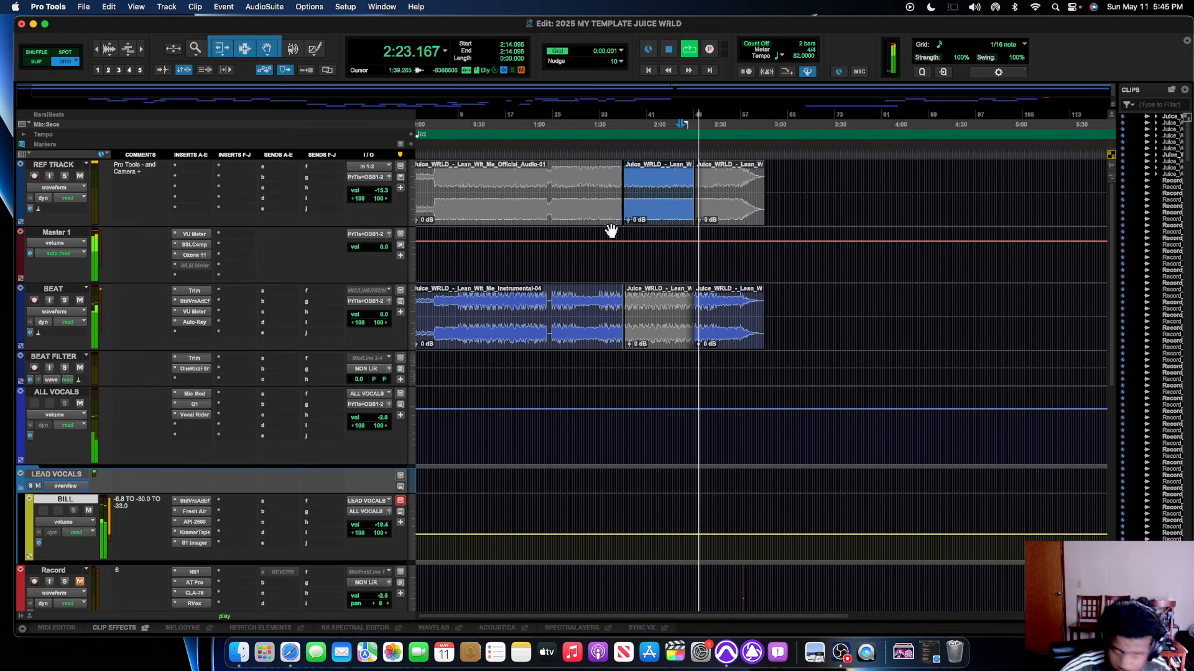
{"action": "key", "text": "space"}
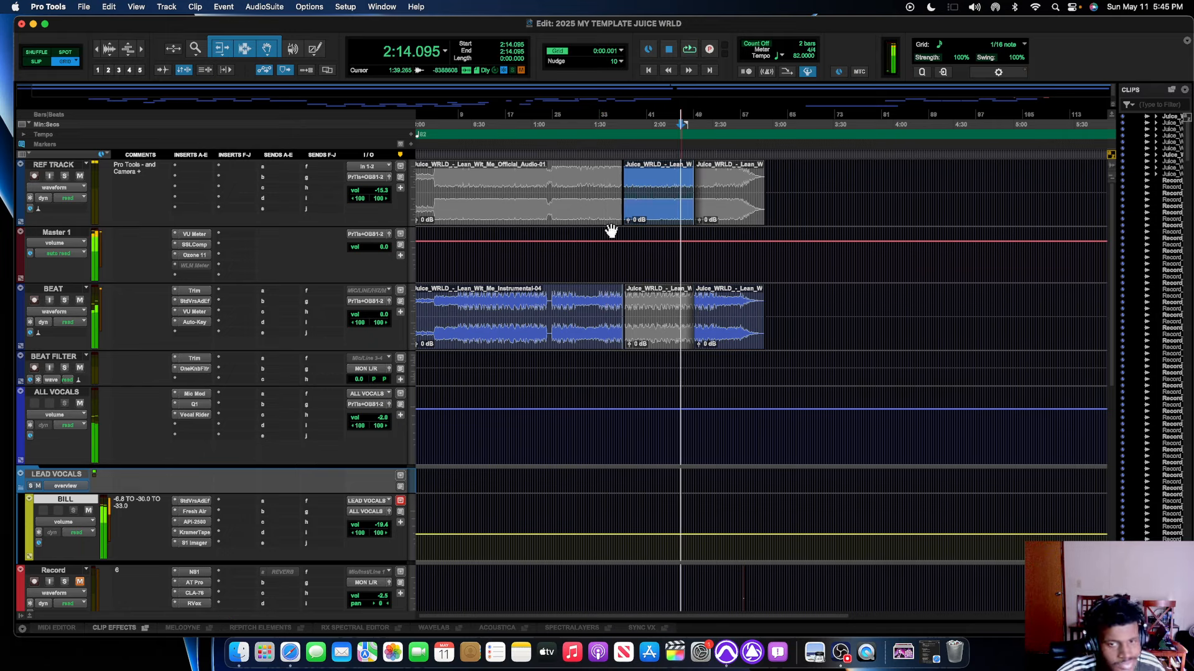
Open the StudioVerse vocal chain on the BILL track and inspect its NS1 noise suppressor.
{"action": "scroll", "coordinate": [277, 447], "scroll_direction": "down", "scroll_amount": 3}
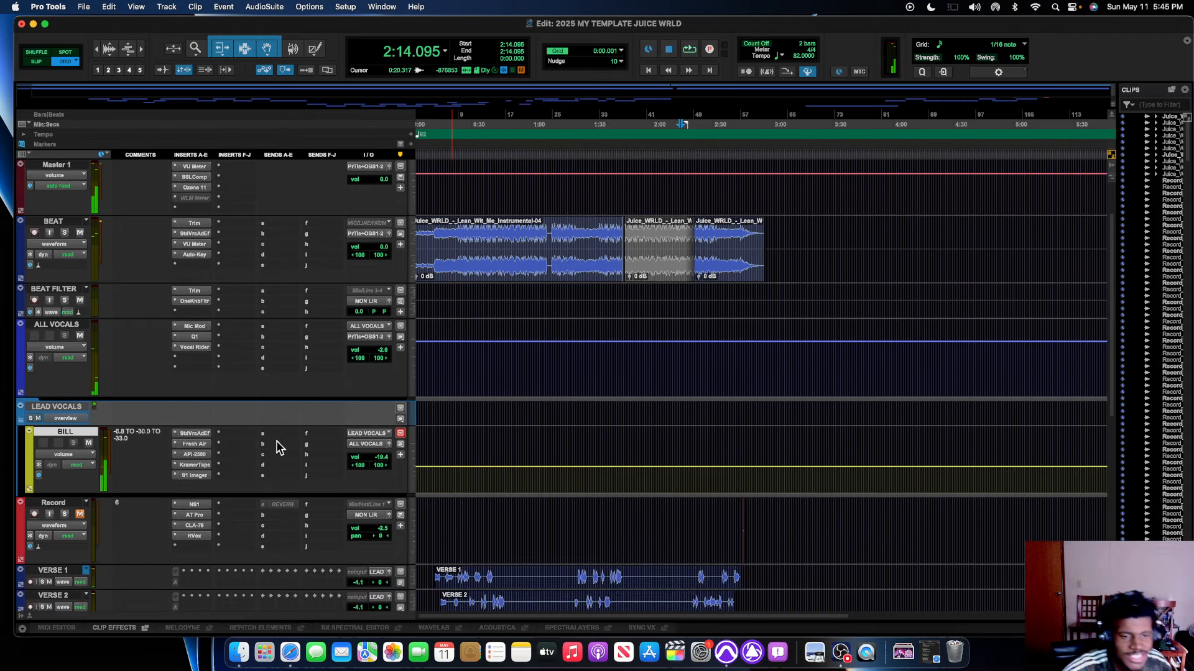
{"action": "left_click", "coordinate": [194, 433]}
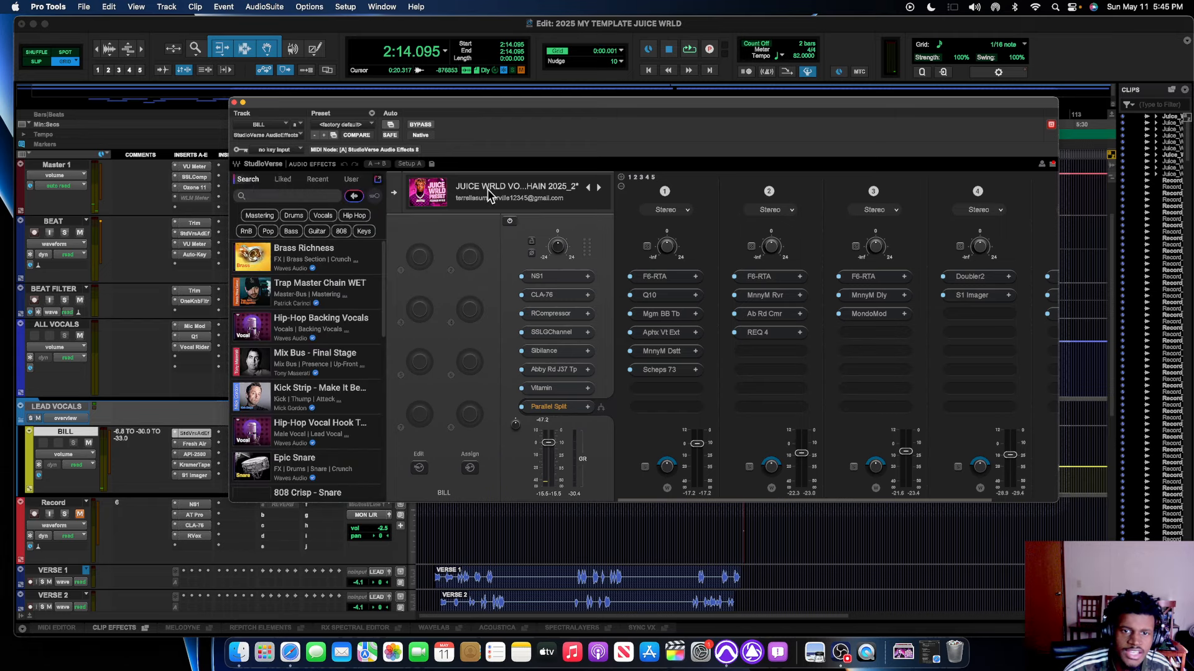
{"action": "left_click", "coordinate": [551, 281]}
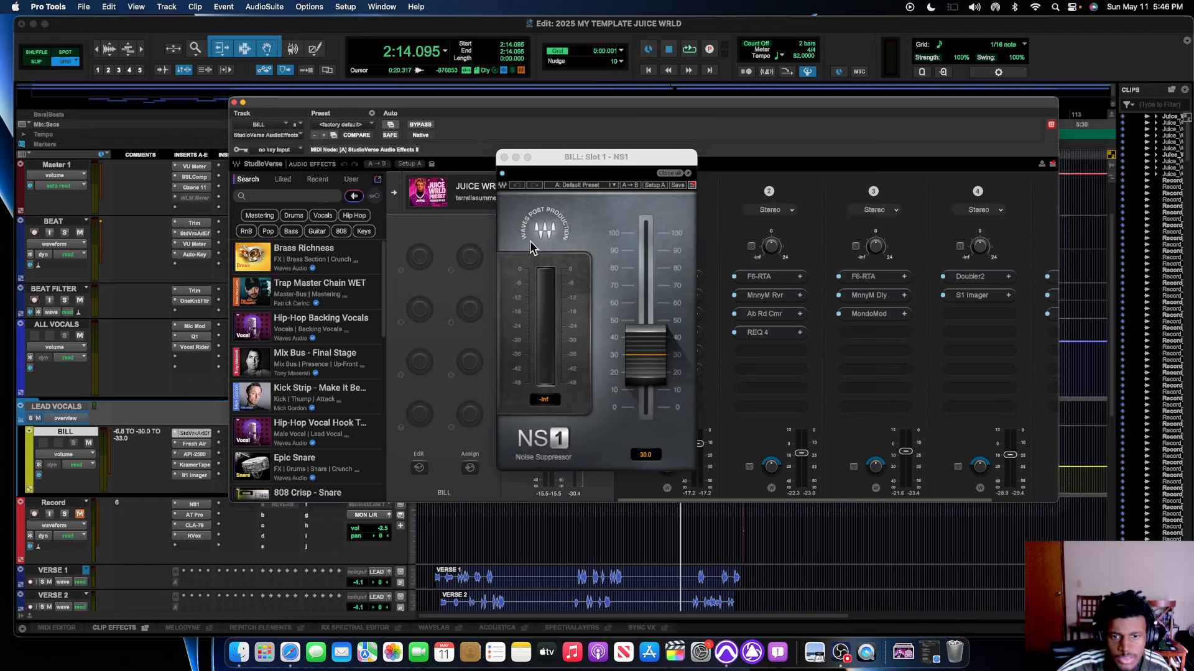
{"action": "left_click", "coordinate": [505, 159]}
Open the chain's CLA-76 compressor and examine its input, output, attack and release settings.
{"action": "left_click", "coordinate": [557, 300]}
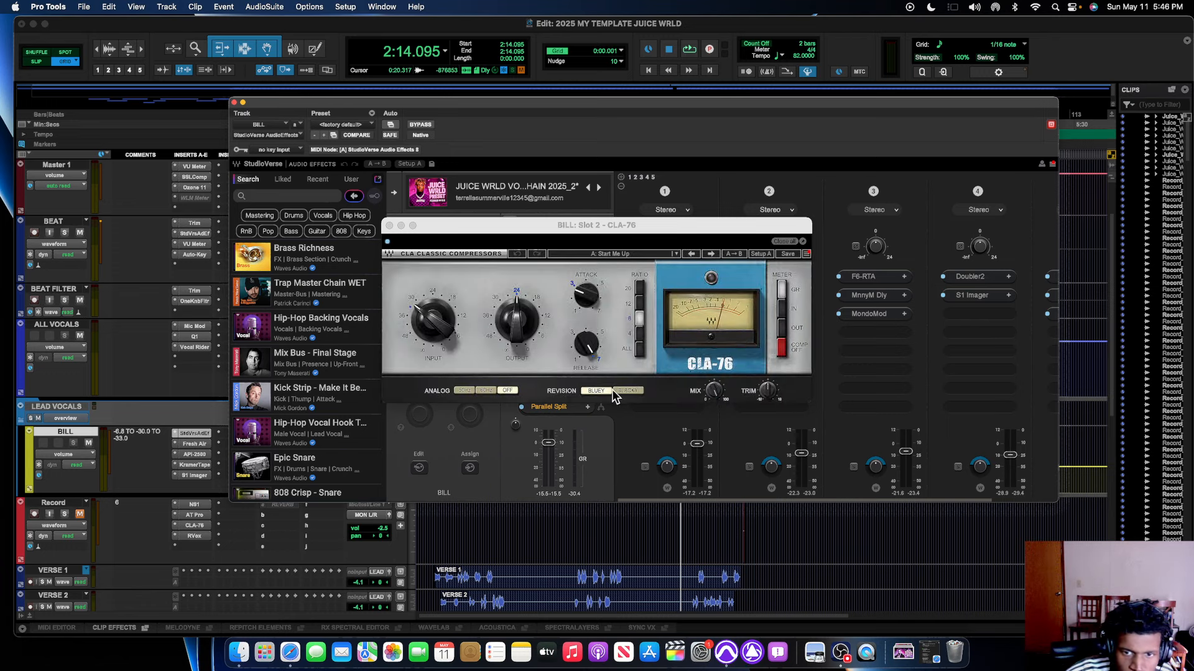
{"action": "left_click", "coordinate": [438, 329]}
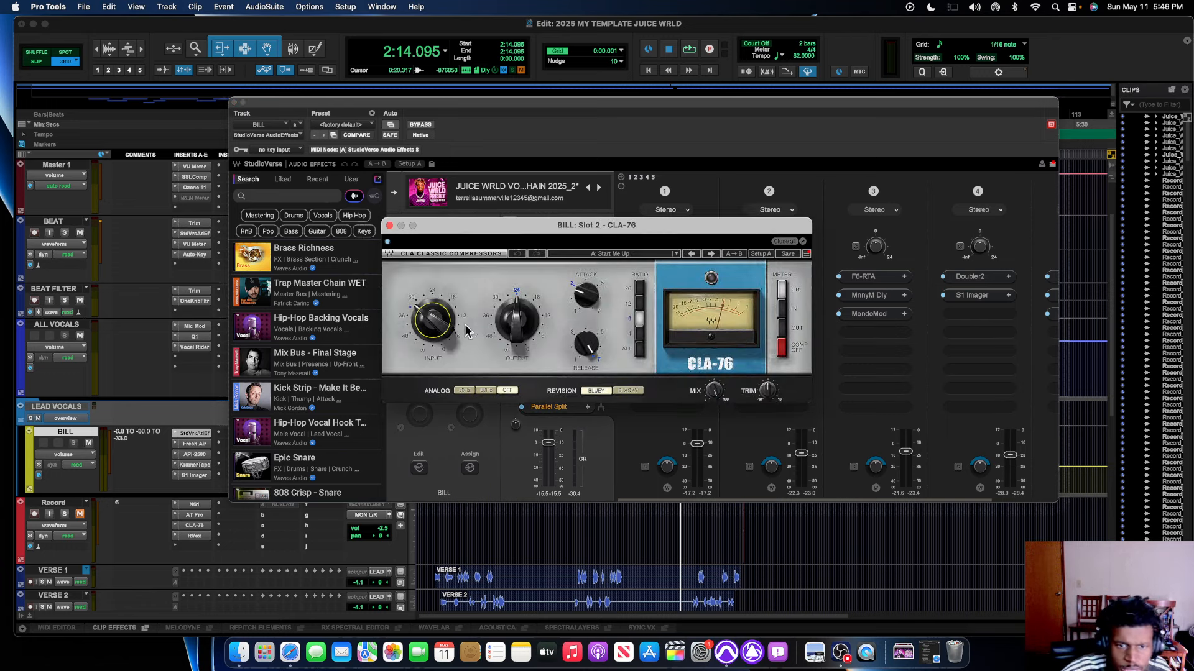
{"action": "left_click", "coordinate": [515, 327]}
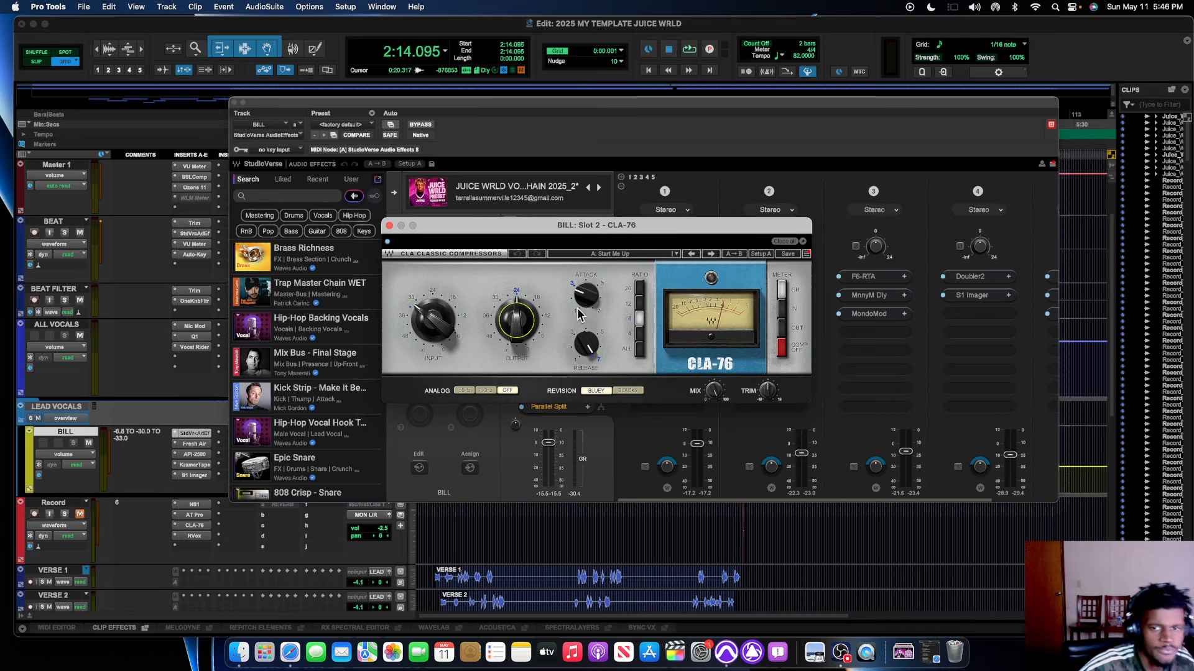
{"action": "left_click_drag", "start_coordinate": [578, 312], "coordinate": [599, 311]}
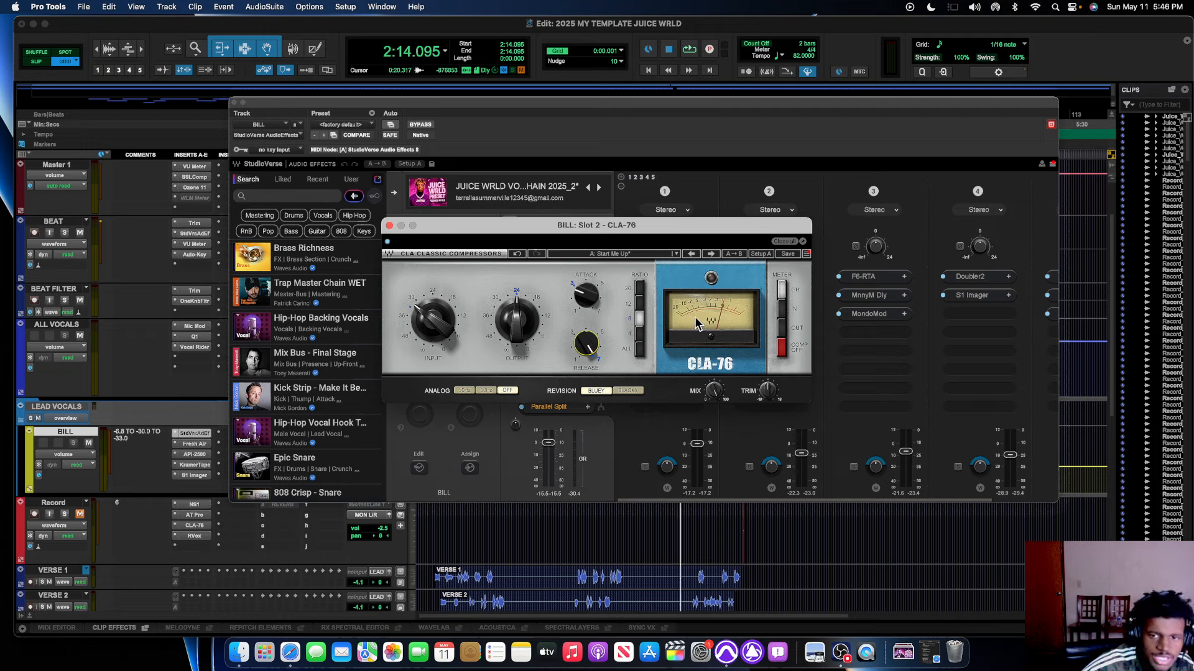
Watch the CLA-76 gain reduction during playback from 2:14 and again from about 1:13, then close the compressor.
{"action": "key", "text": "space"}
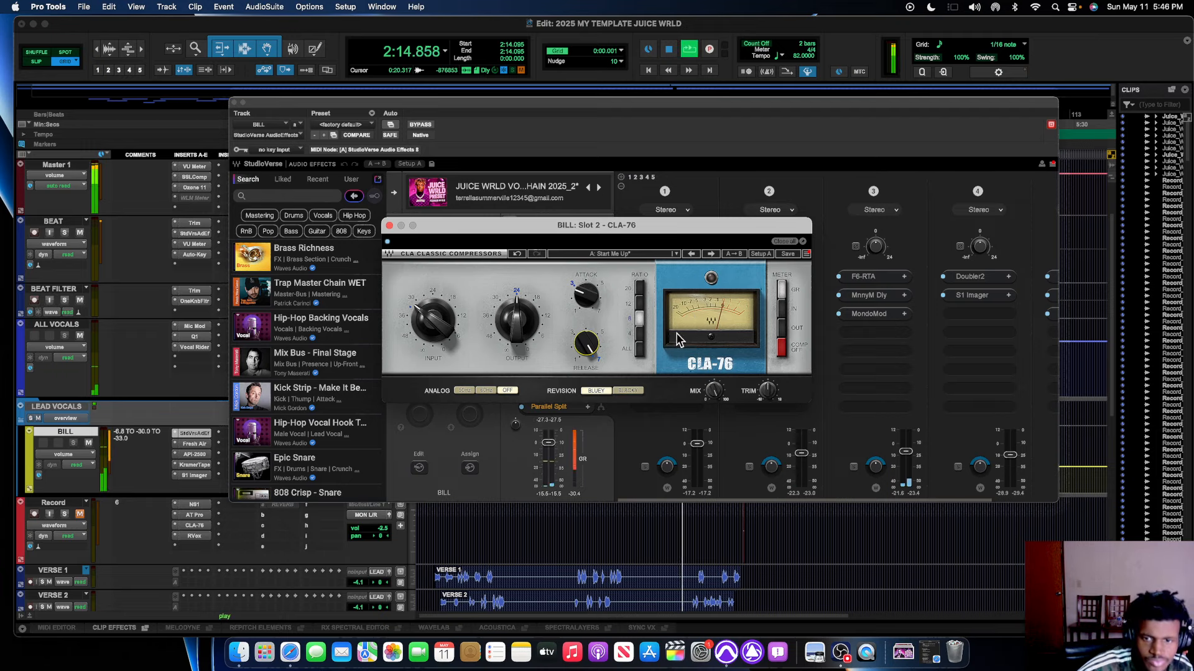
{"action": "key", "text": "space"}
{"action": "left_click", "coordinate": [559, 521]}
{"action": "key", "text": "space"}
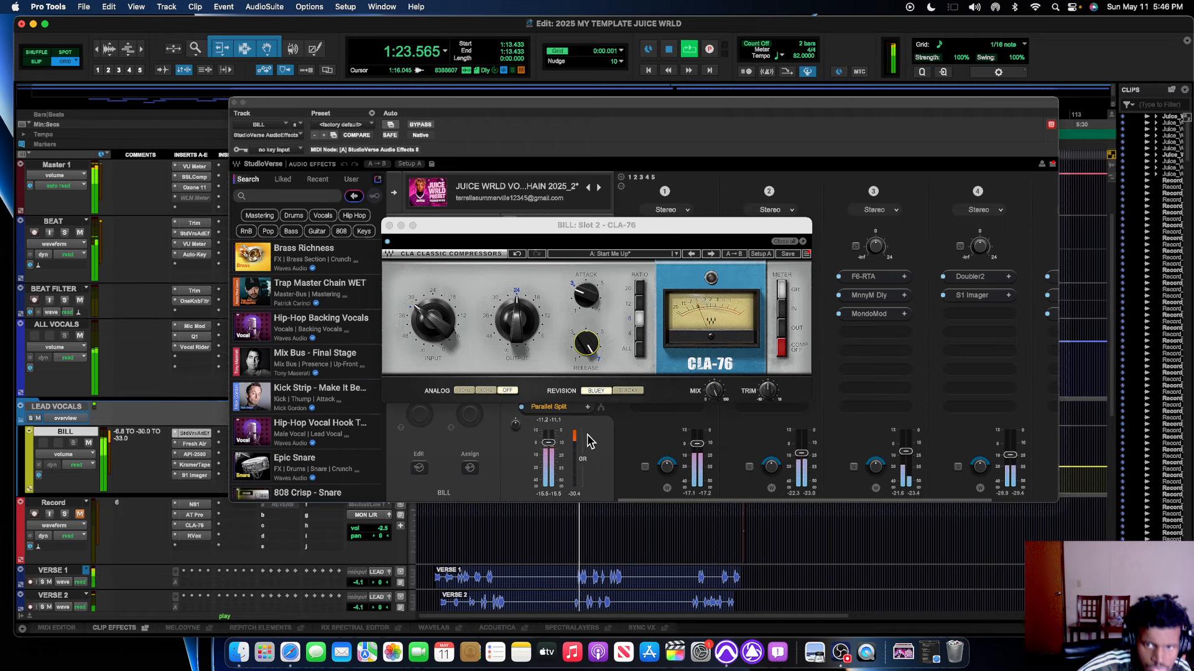
{"action": "key", "text": "space"}
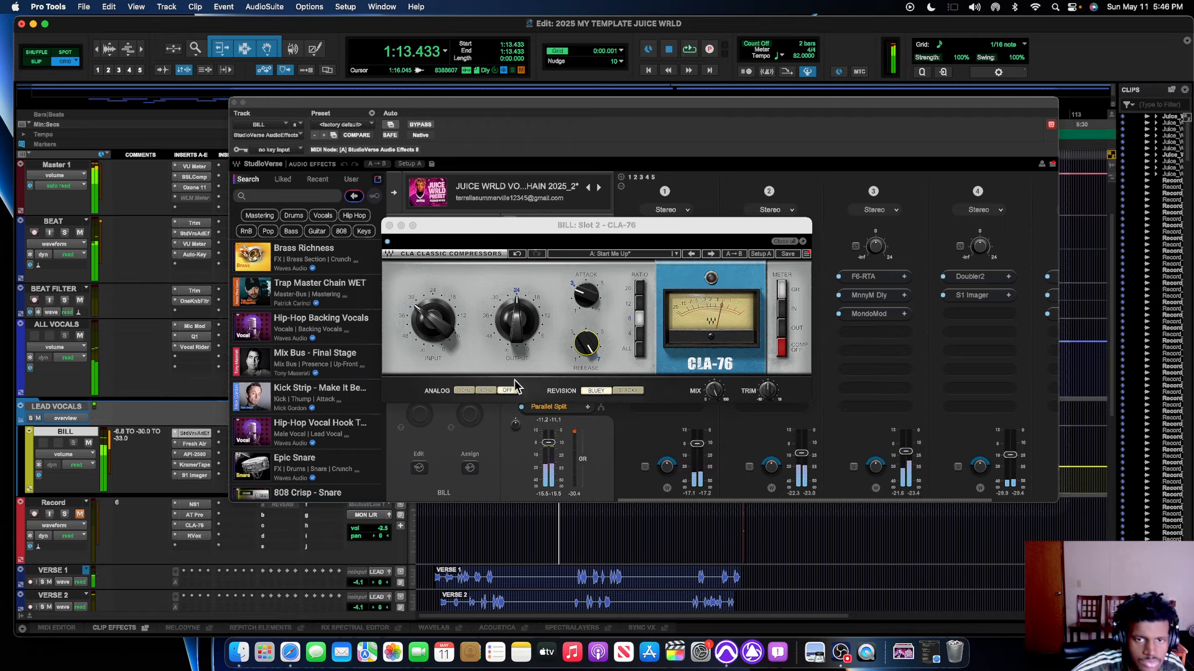
{"action": "left_click", "coordinate": [389, 226]}
Inspect the settings of the RCompressor and the SSLGChannel in the vocal chain, closing each plugin when done.
{"action": "left_click", "coordinate": [563, 318]}
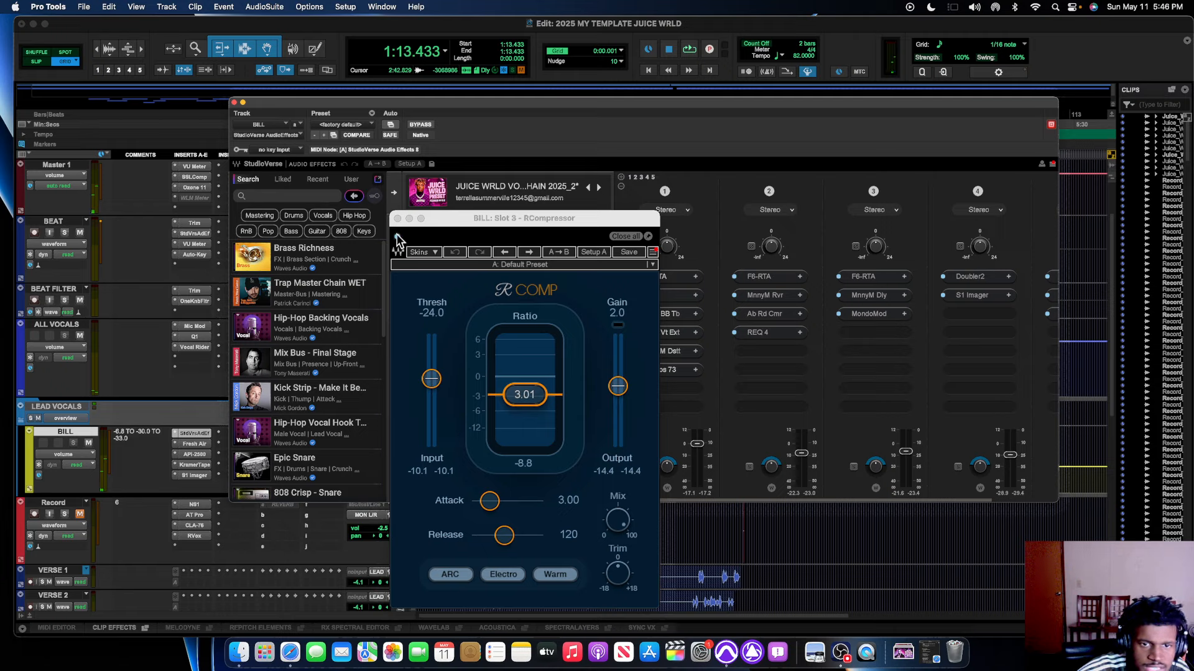
{"action": "left_click", "coordinate": [398, 219]}
{"action": "left_click", "coordinate": [567, 338]}
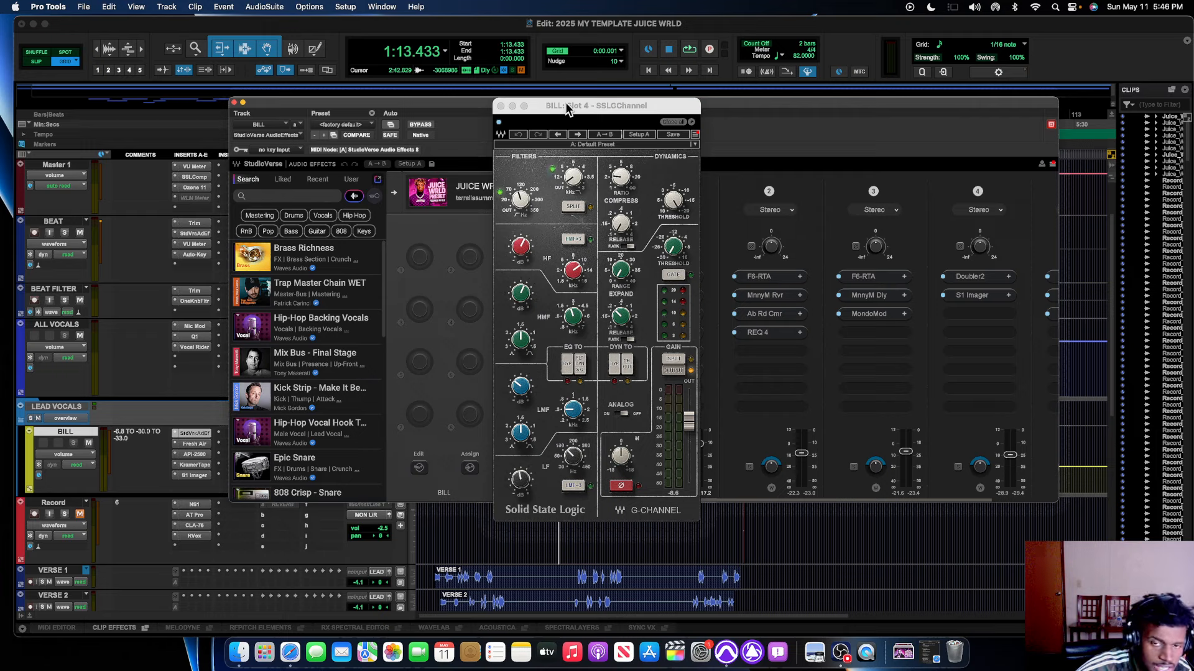
{"action": "left_click_drag", "start_coordinate": [567, 109], "coordinate": [571, 115]}
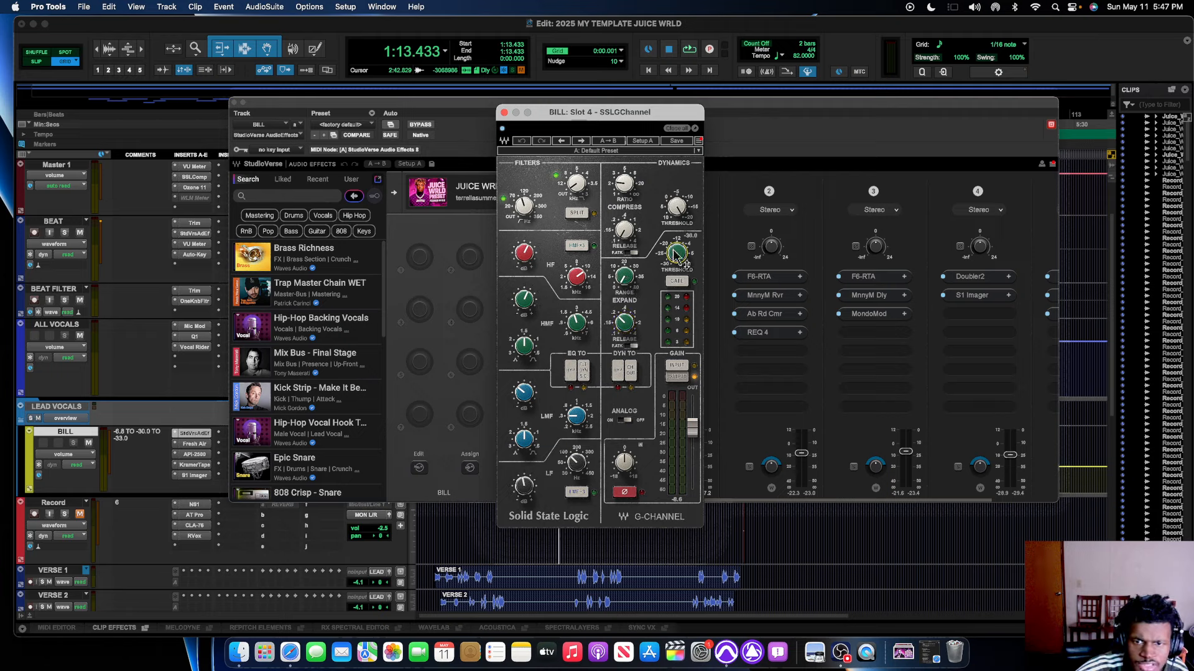
{"action": "left_click", "coordinate": [503, 112]}
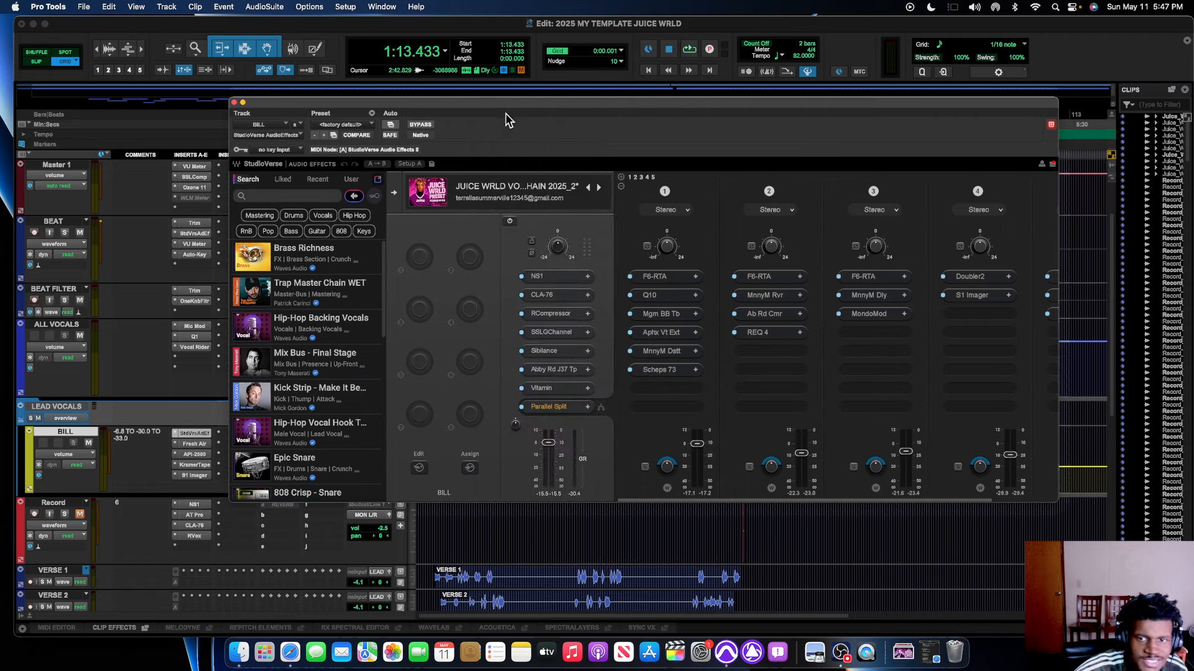
Inspect the Sibilance de-esser and the saturation, delay and level controls of the Abbey Road J37 Tape plugin.
{"action": "left_click", "coordinate": [552, 352]}
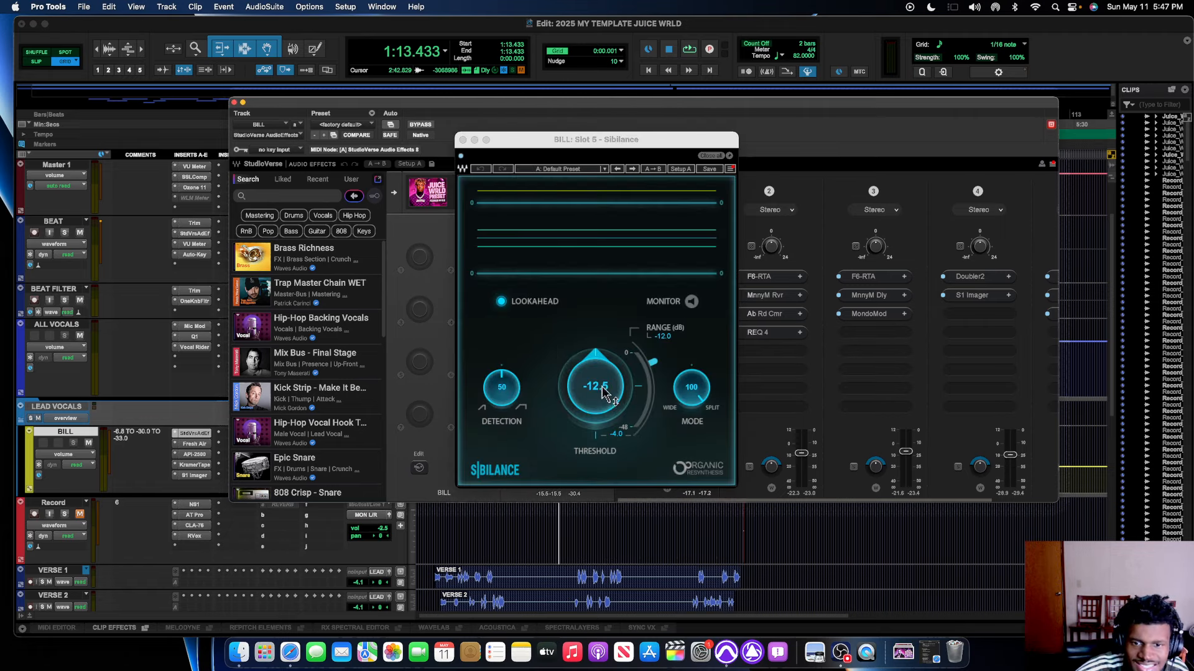
{"action": "left_click", "coordinate": [462, 141]}
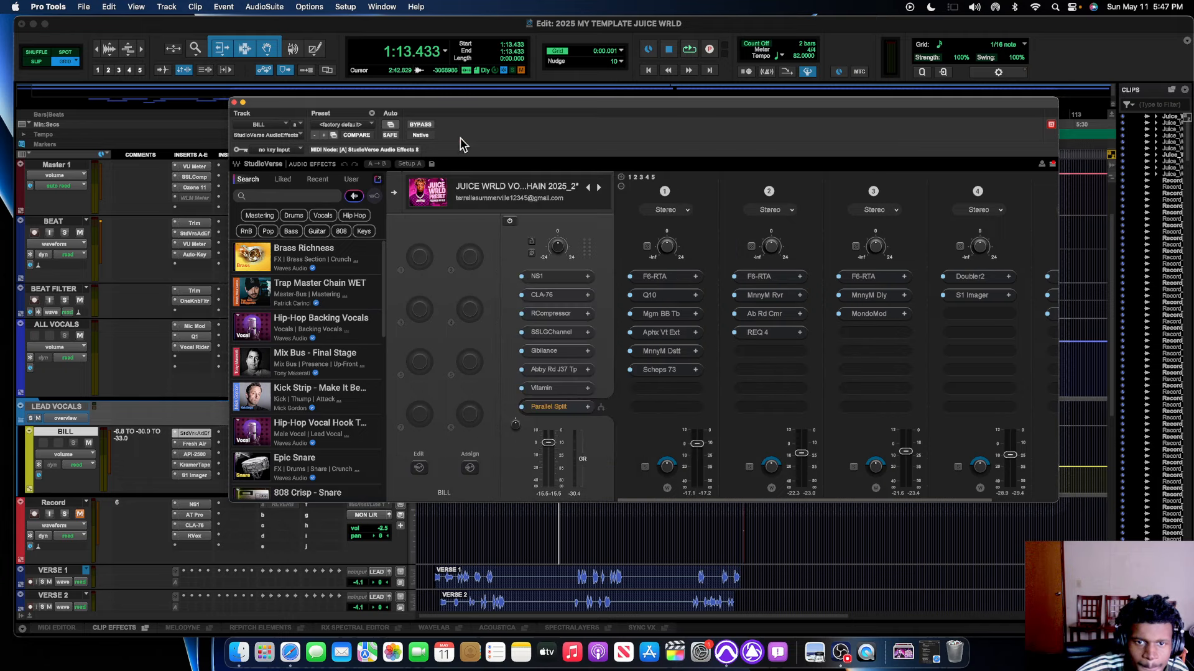
{"action": "left_click", "coordinate": [550, 369]}
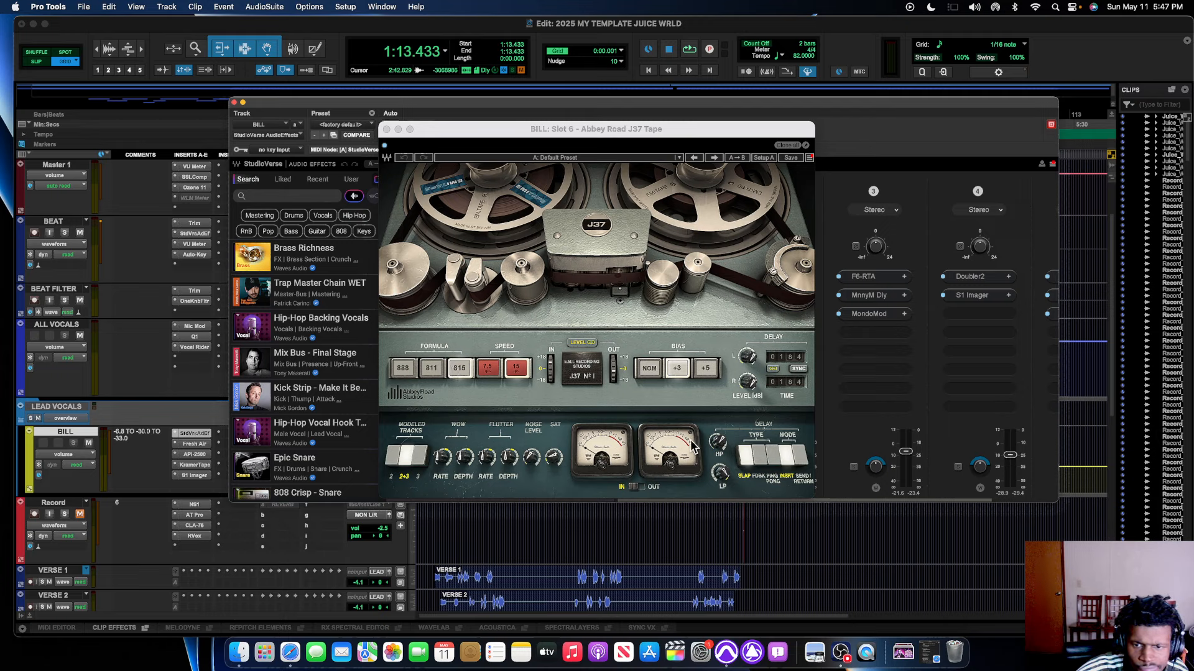
{"action": "left_click", "coordinate": [529, 460]}
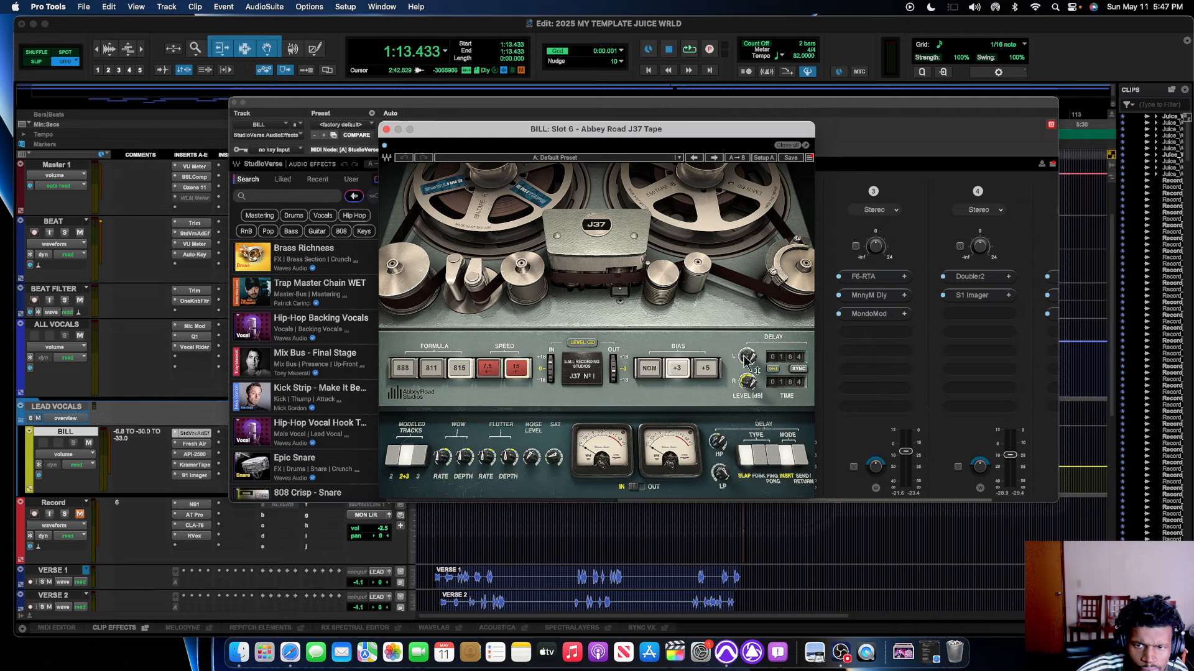
{"action": "left_click_drag", "start_coordinate": [614, 374], "coordinate": [615, 377]}
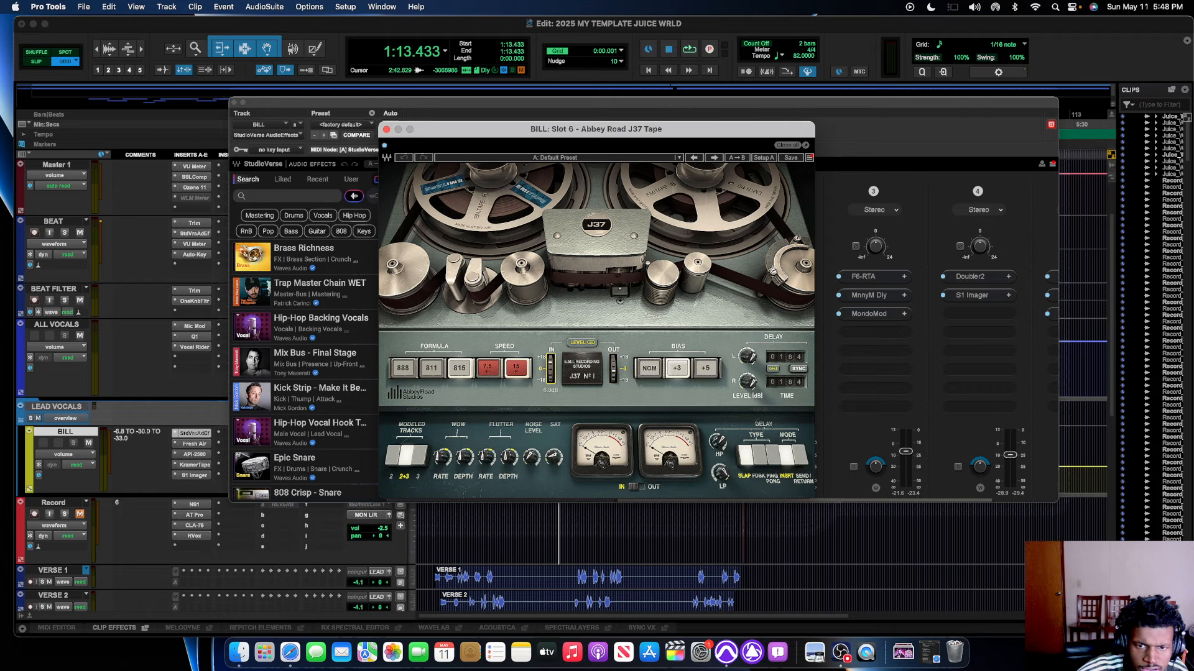
{"action": "left_click", "coordinate": [386, 130]}
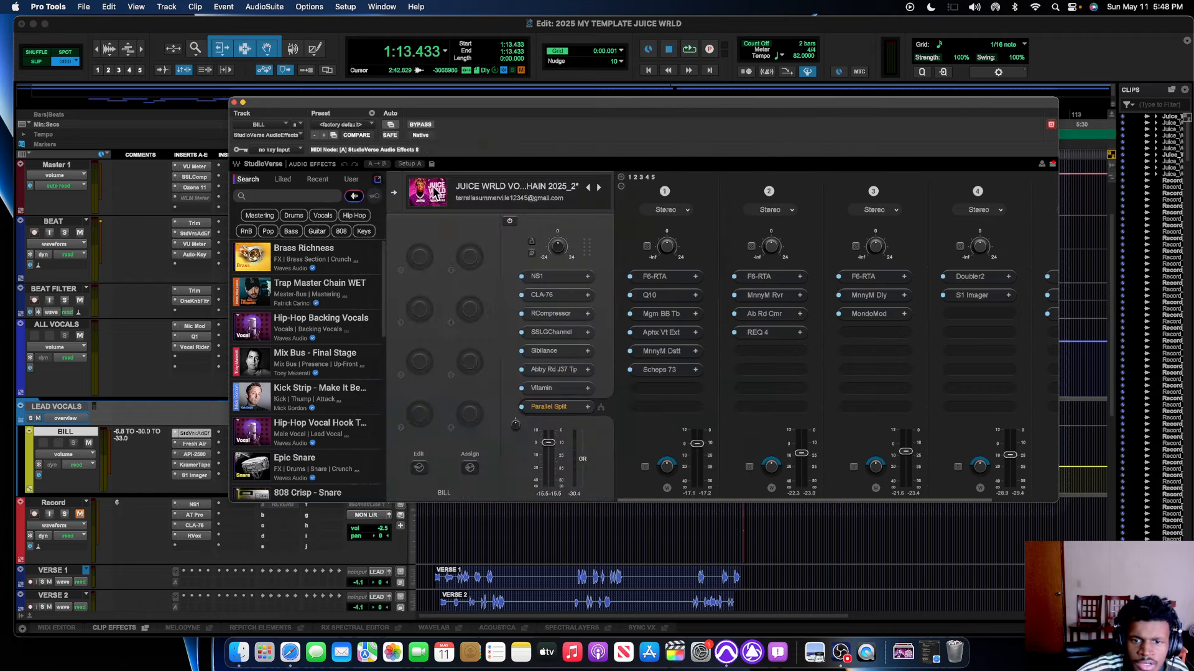
Examine the band levels, widths and output of the Vitamin plugin, then close it.
{"action": "left_click", "coordinate": [551, 385]}
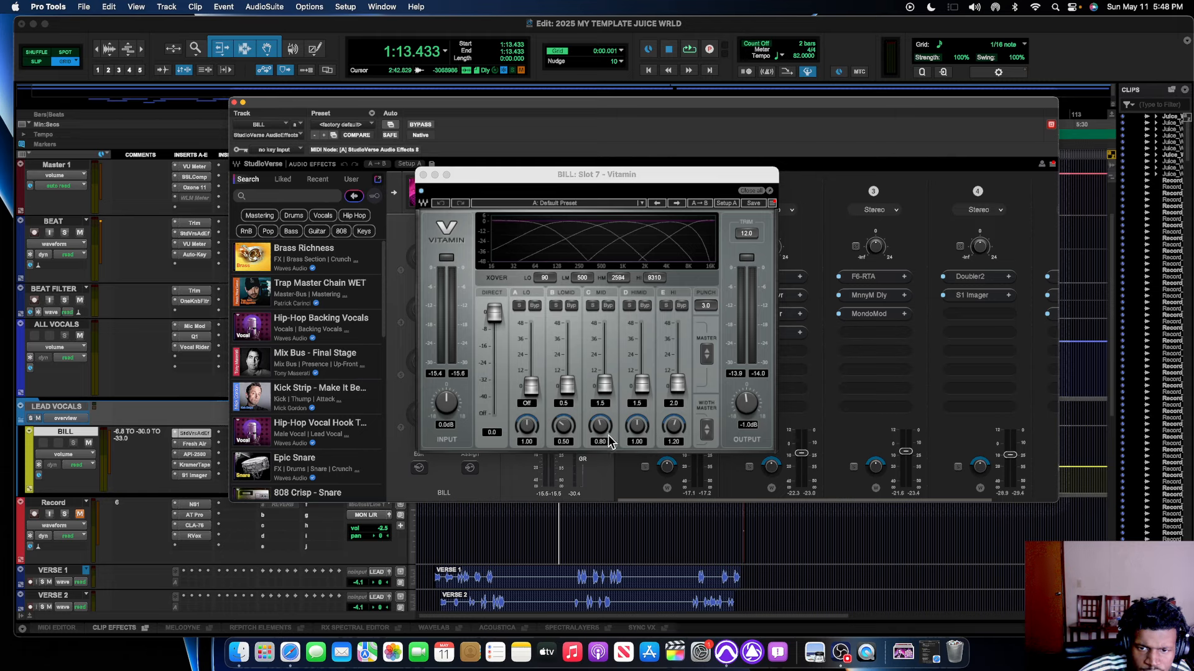
{"action": "left_click", "coordinate": [642, 385]}
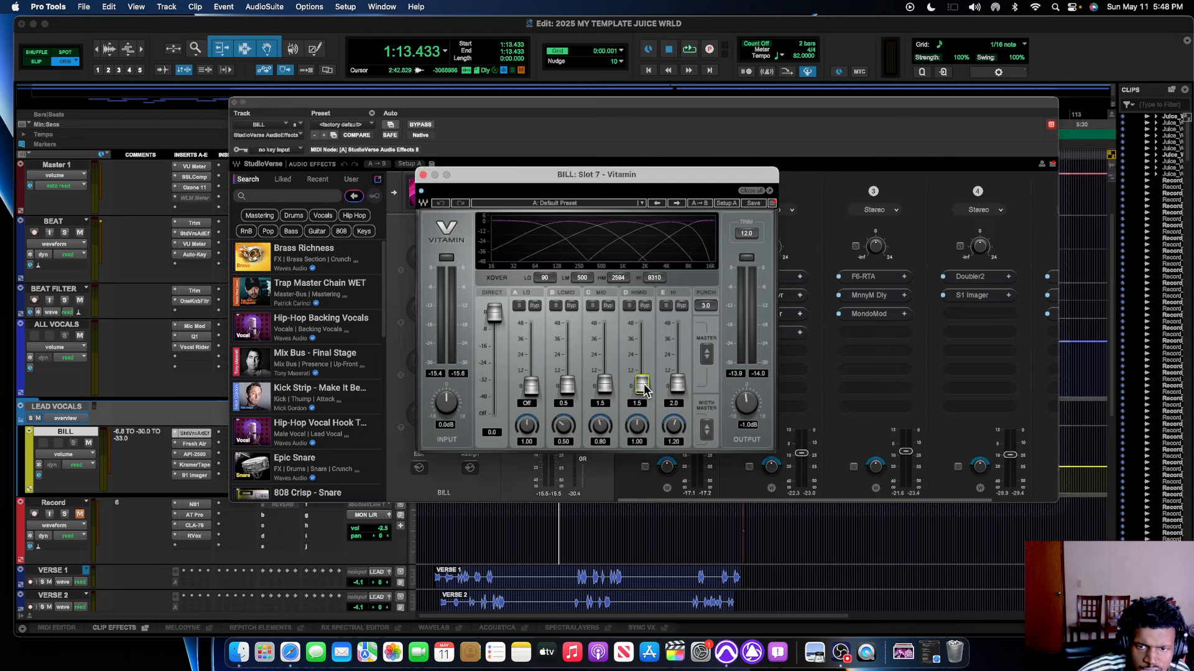
{"action": "left_click", "coordinate": [677, 384]}
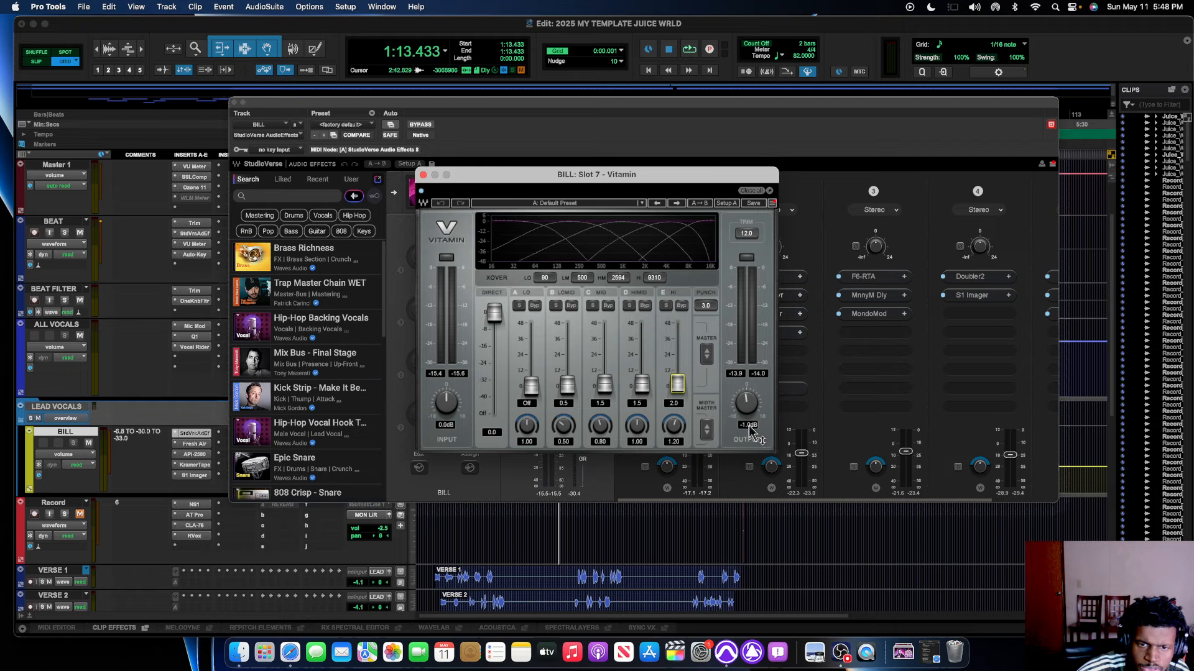
{"action": "left_click", "coordinate": [423, 175]}
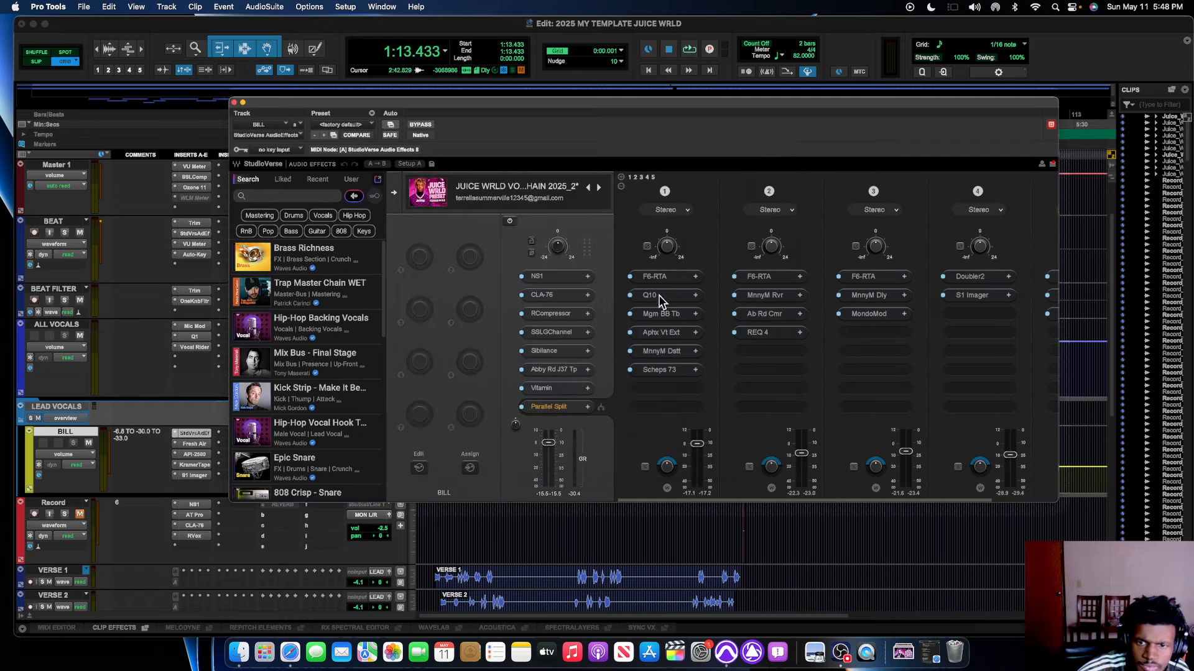
Open the F6-RTA equalizer on the first parallel split and examine the settings of bands 2, 3, 5 and 6.
{"action": "left_click", "coordinate": [660, 278]}
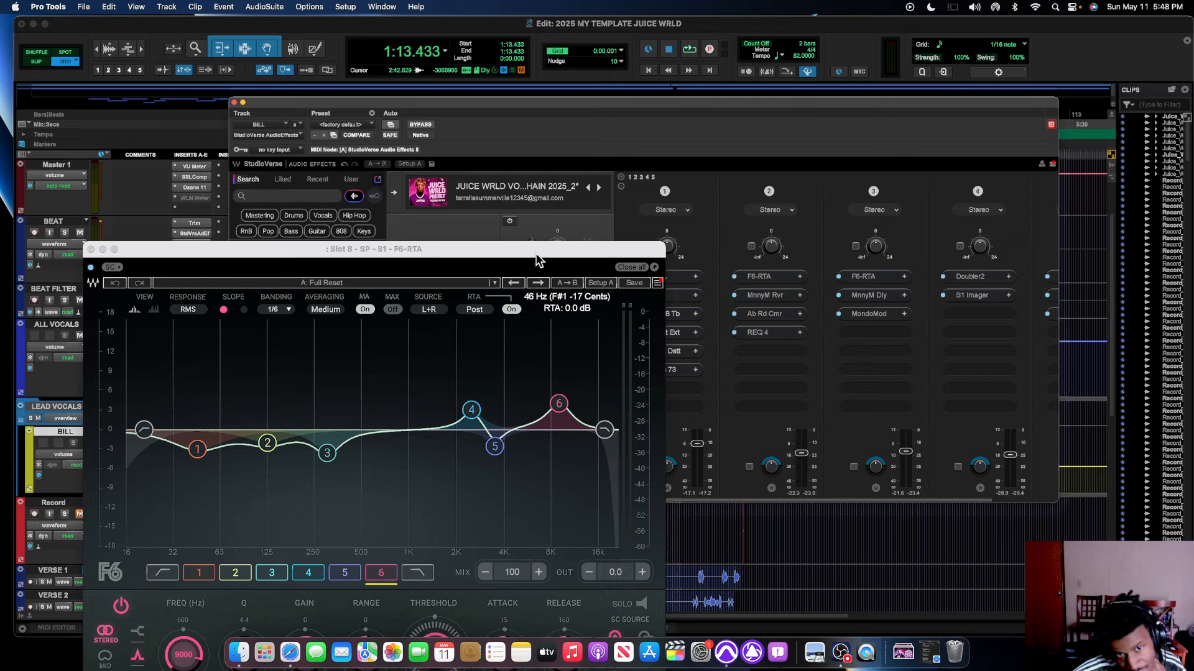
{"action": "left_click_drag", "start_coordinate": [536, 254], "coordinate": [583, 179]}
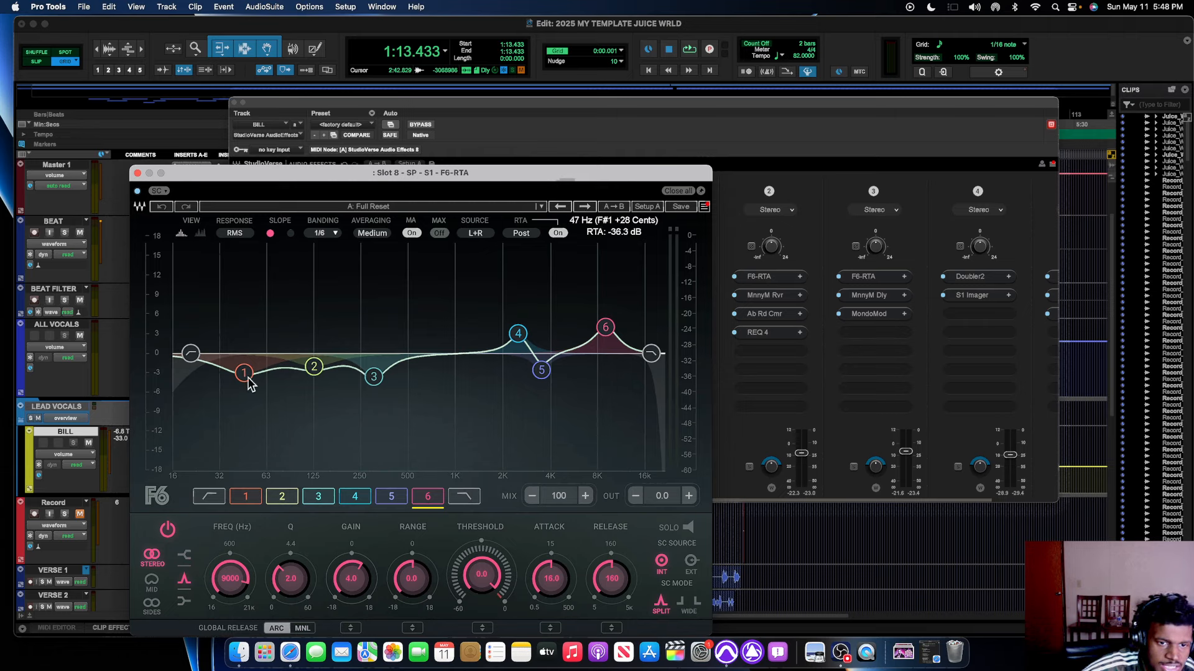
{"action": "left_click", "coordinate": [314, 367]}
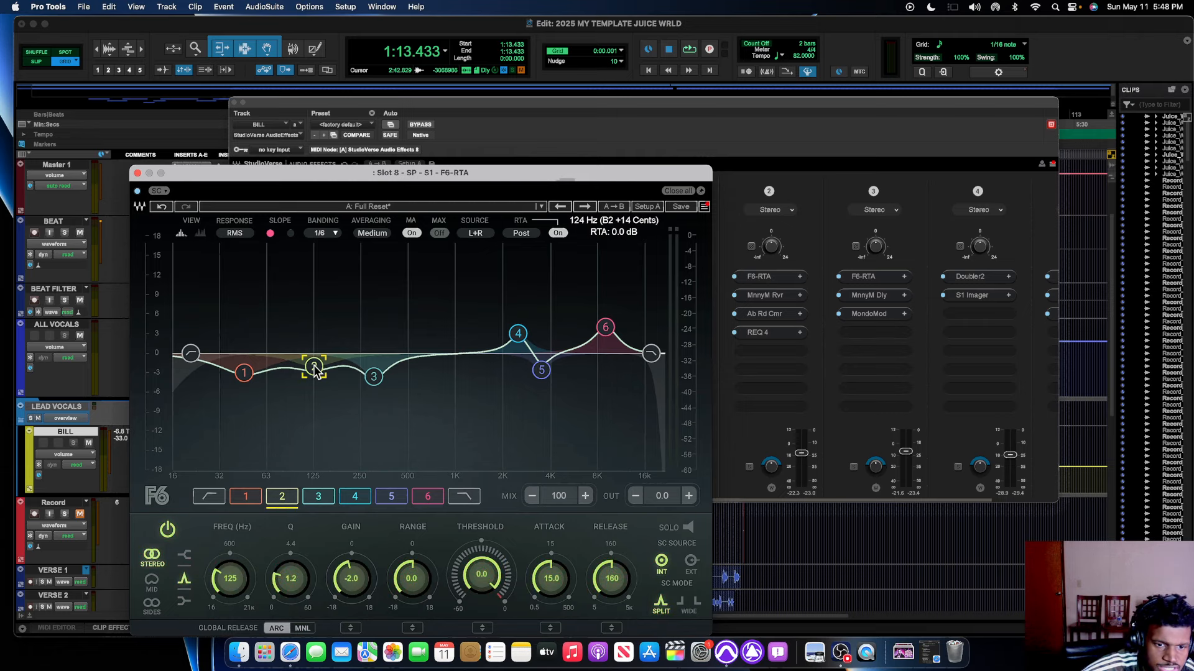
{"action": "left_click", "coordinate": [373, 377]}
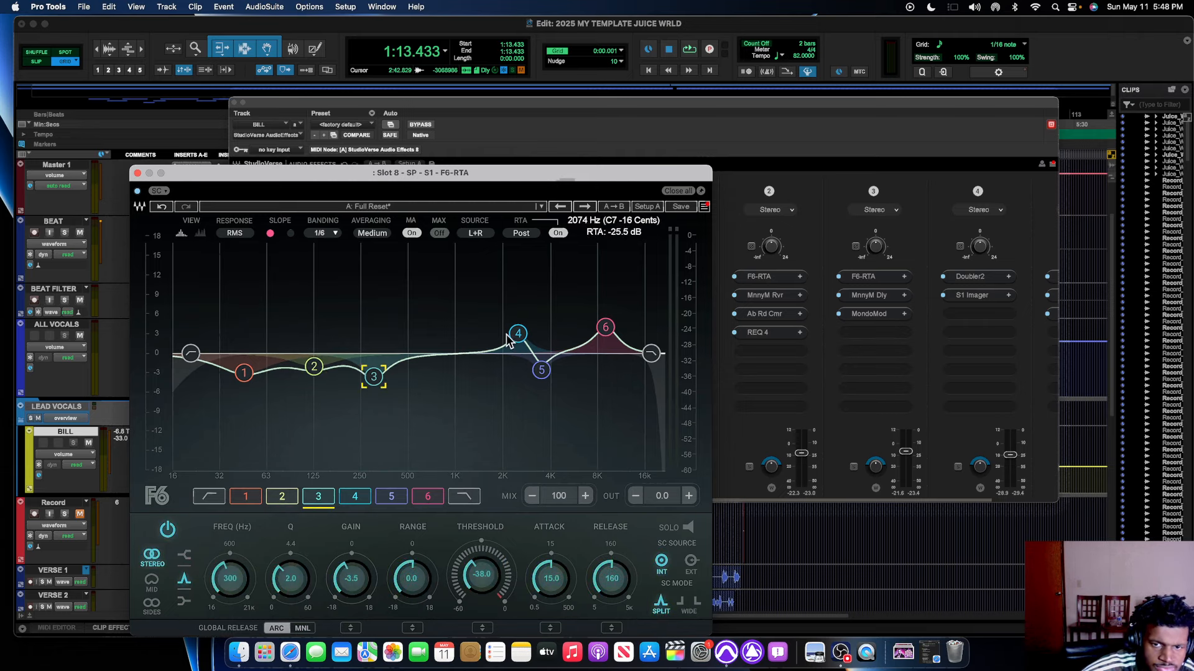
{"action": "left_click", "coordinate": [542, 369]}
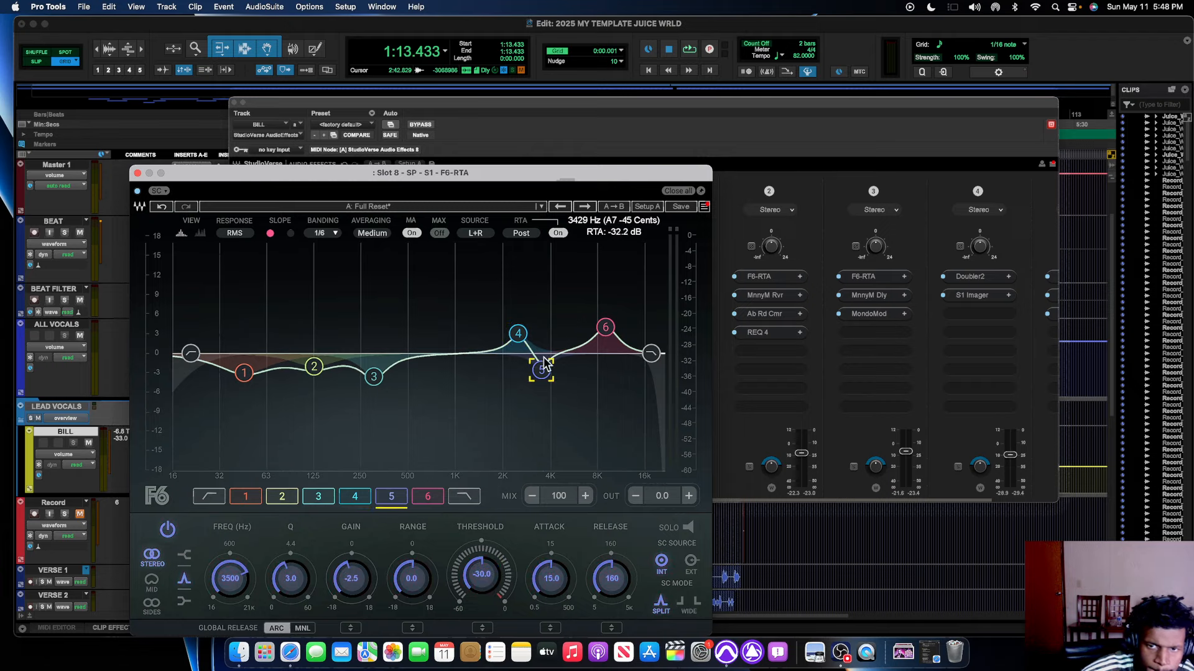
{"action": "left_click", "coordinate": [604, 328]}
Audition the vocals from 1:13 through the F6-RTA, dismissing the playback error and restarting, then close the equalizer.
{"action": "key", "text": "space"}
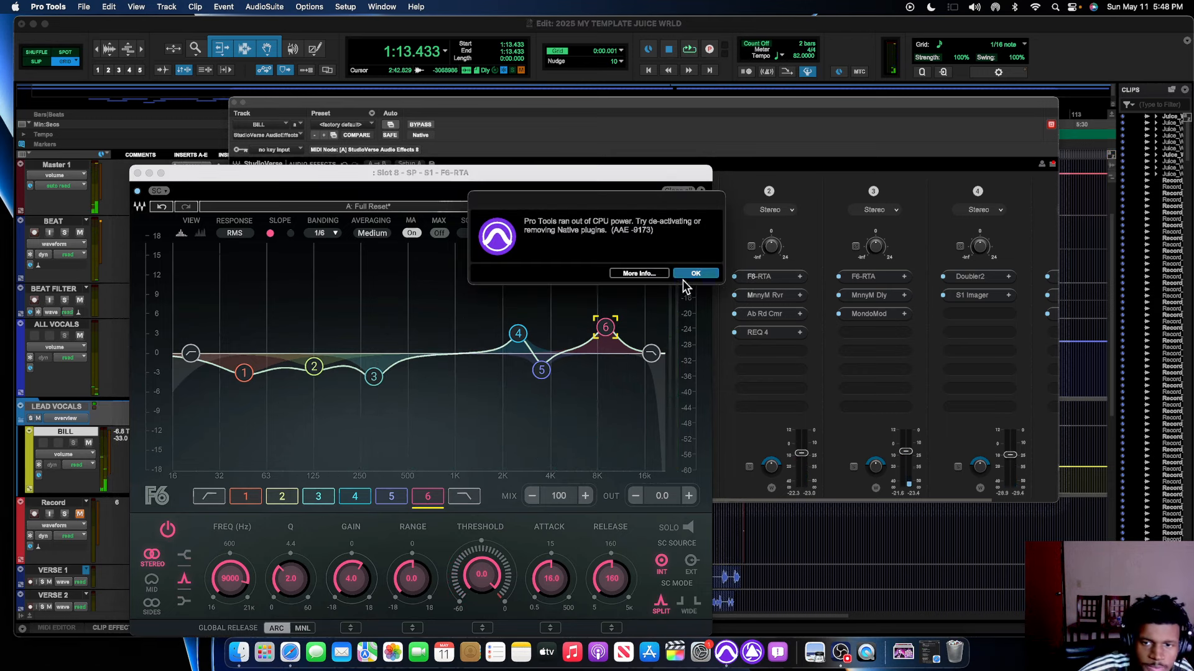
{"action": "left_click", "coordinate": [690, 275]}
{"action": "key", "text": "space"}
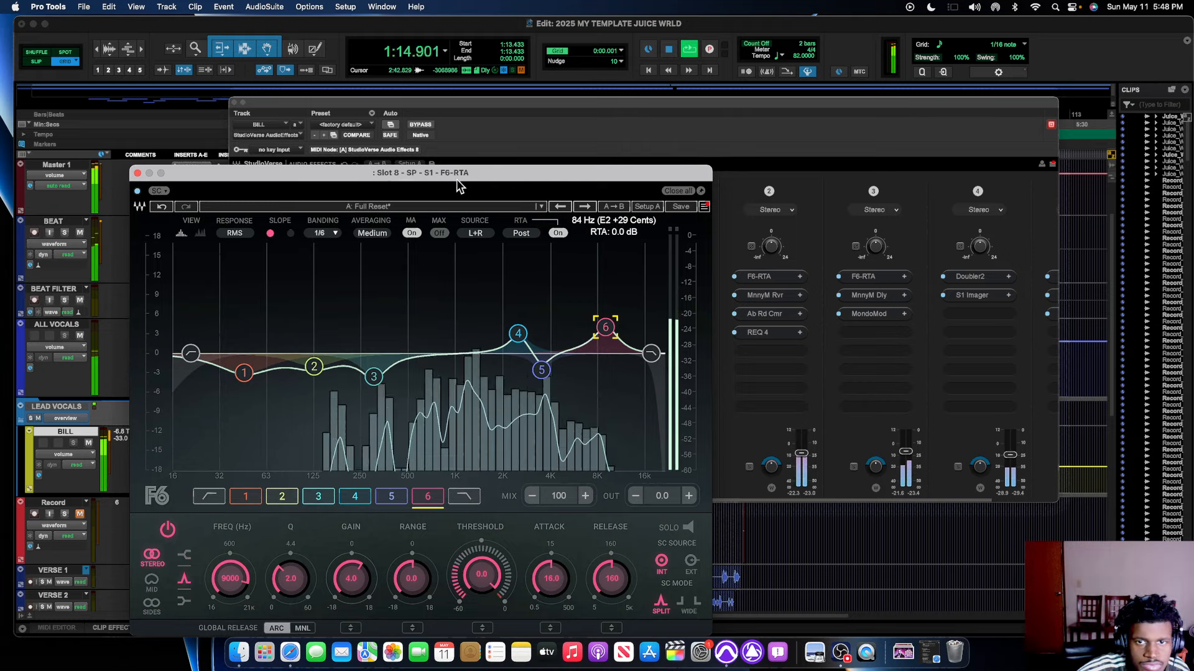
{"action": "left_click", "coordinate": [138, 172]}
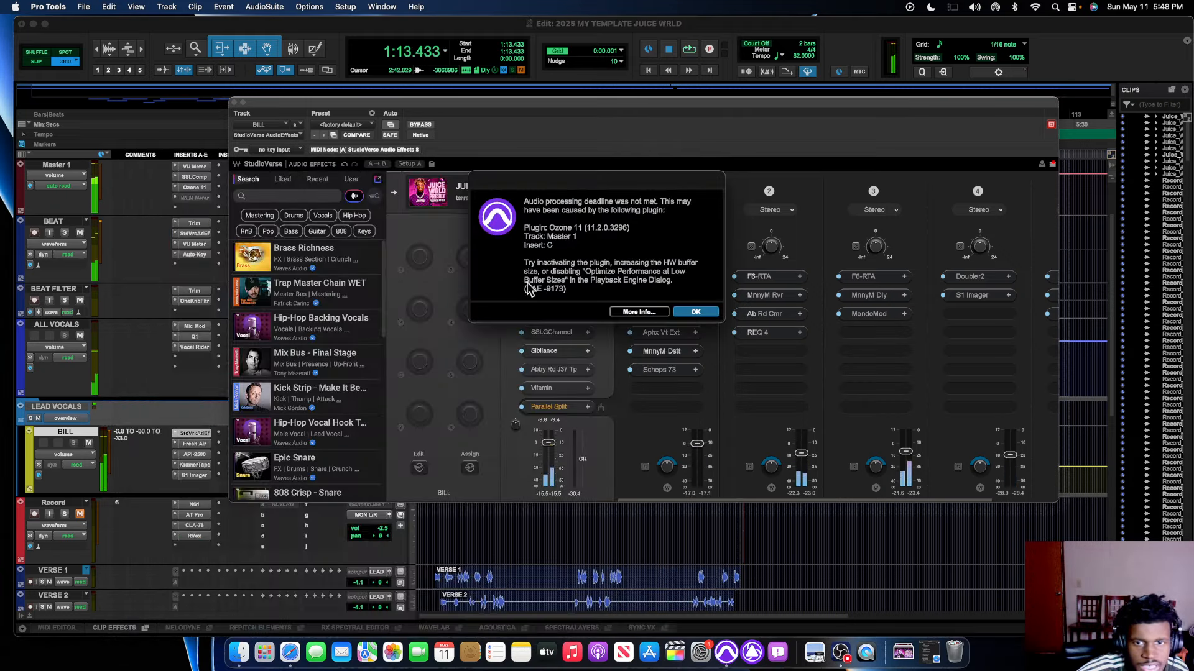
Dismiss the playback error, open the Q10 equalizer on the first parallel split, examine its band settings, and close it.
{"action": "left_click", "coordinate": [707, 311]}
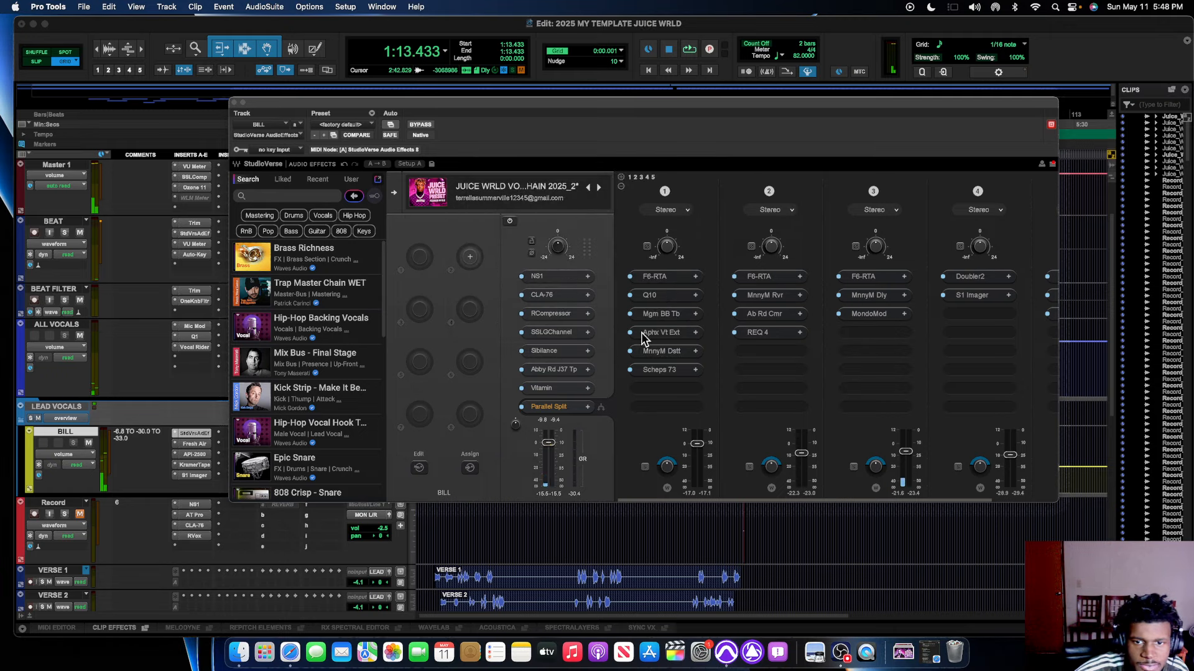
{"action": "left_click", "coordinate": [659, 293]}
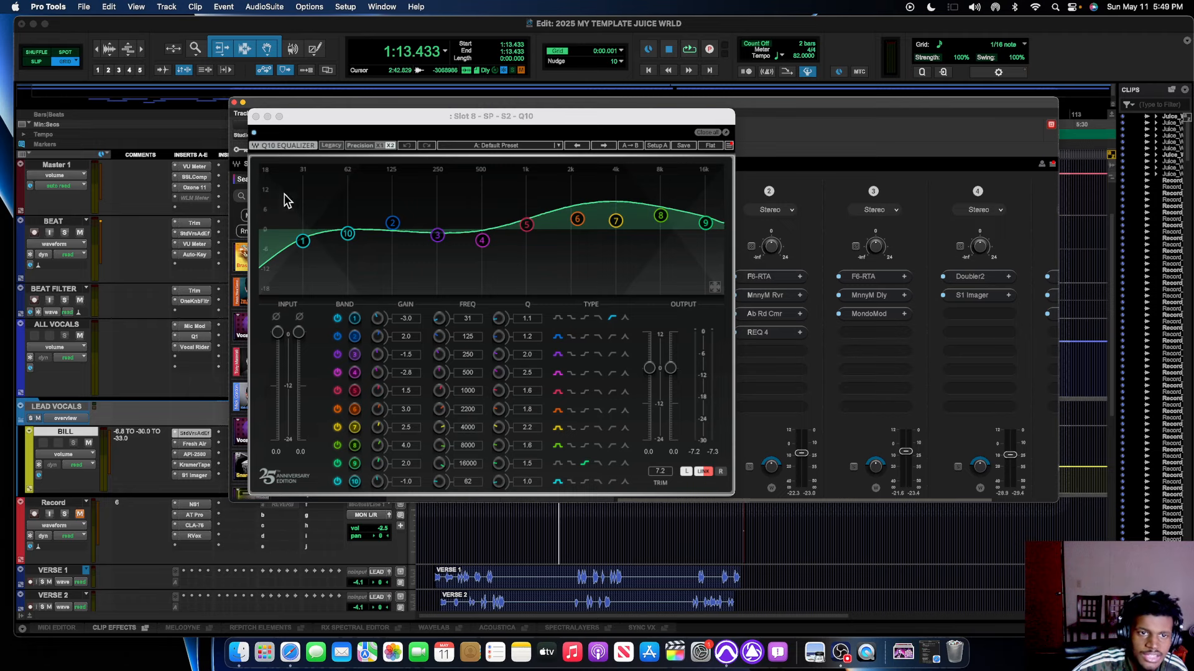
{"action": "left_click", "coordinate": [255, 117]}
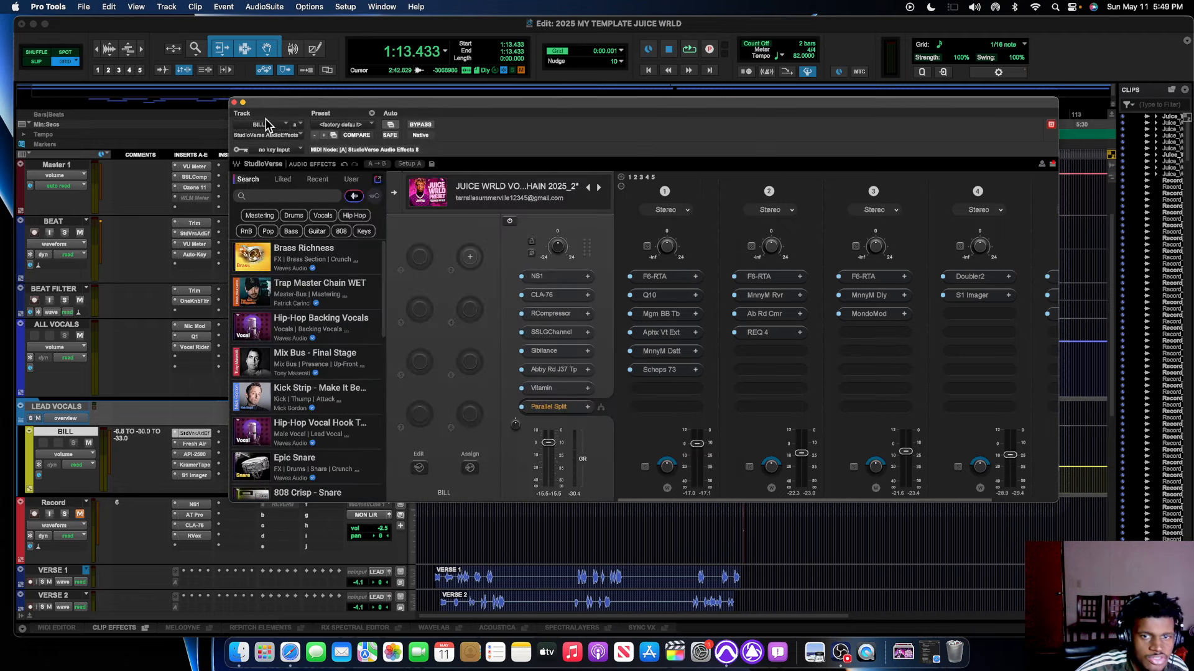
Examine the Magma BB Tubes and Aphex Vintage Exciter settings on the first parallel split, closing each plugin after viewing.
{"action": "left_click", "coordinate": [652, 313]}
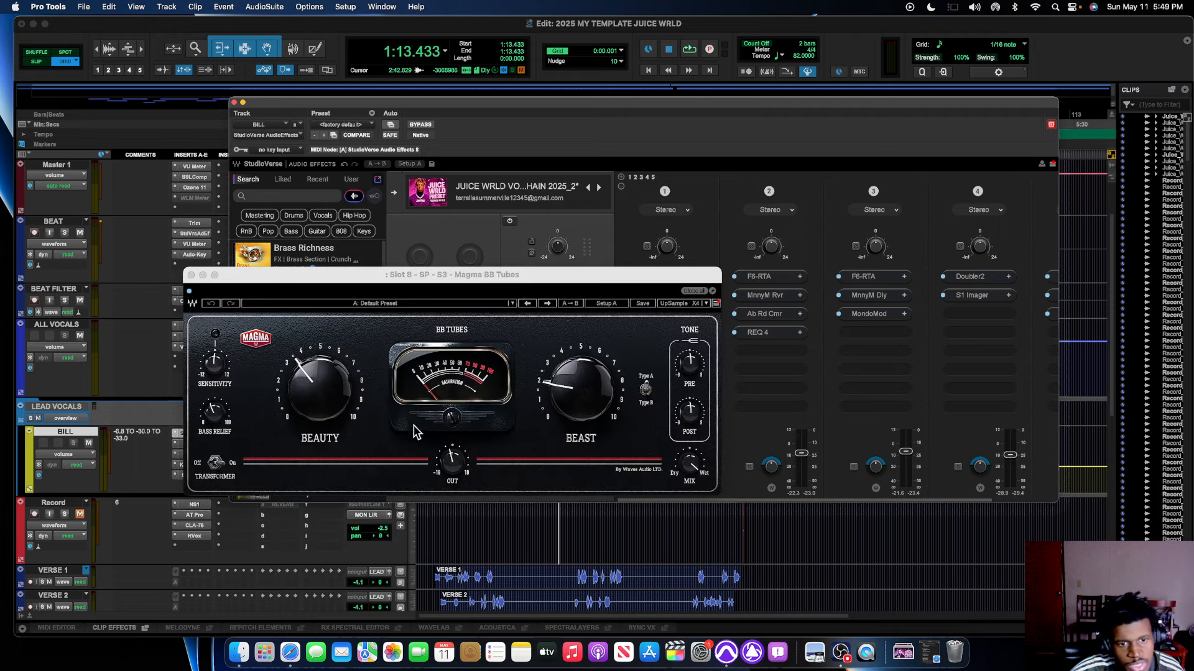
{"action": "left_click", "coordinate": [310, 418]}
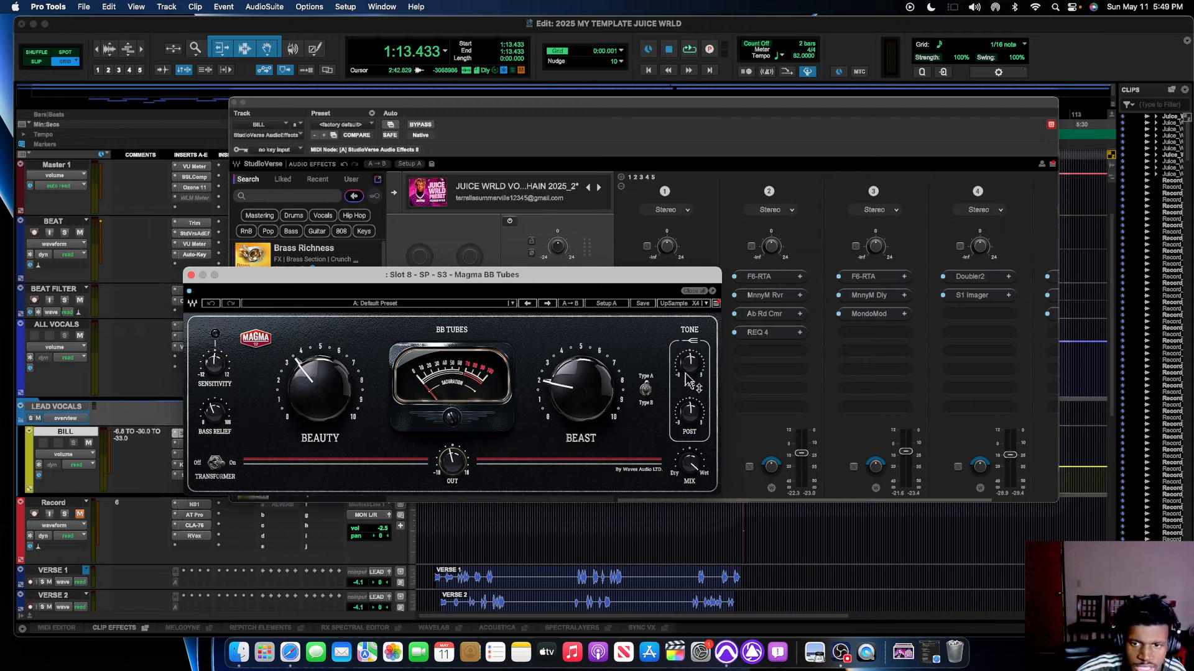
{"action": "left_click", "coordinate": [191, 275]}
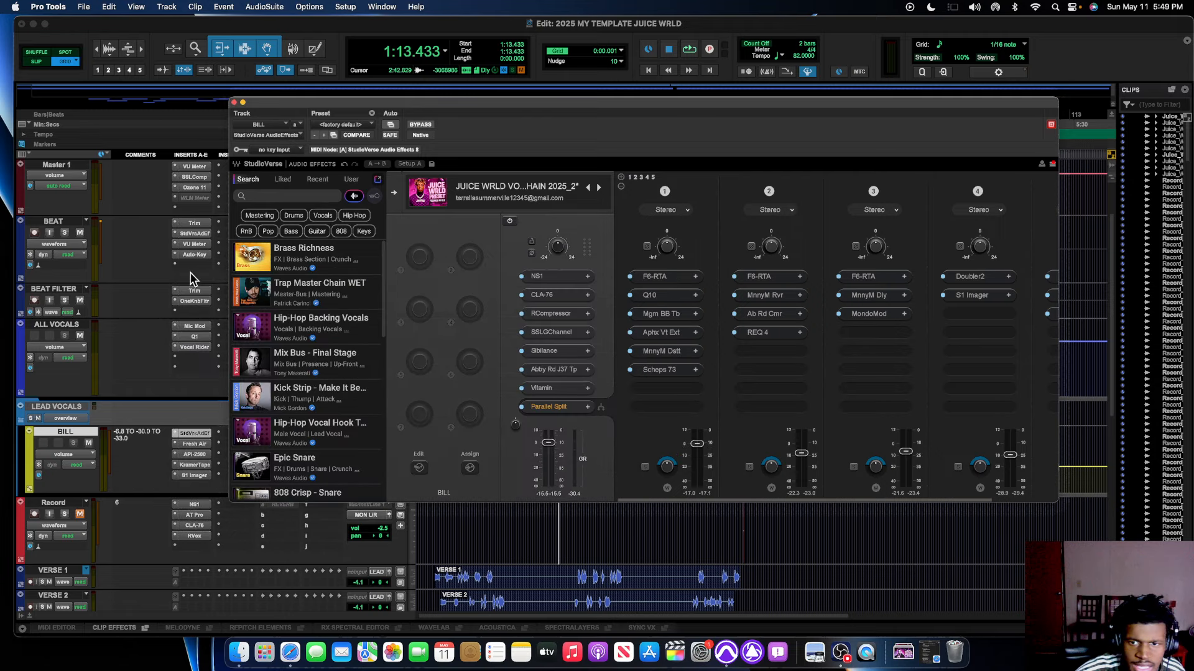
{"action": "left_click", "coordinate": [677, 331]}
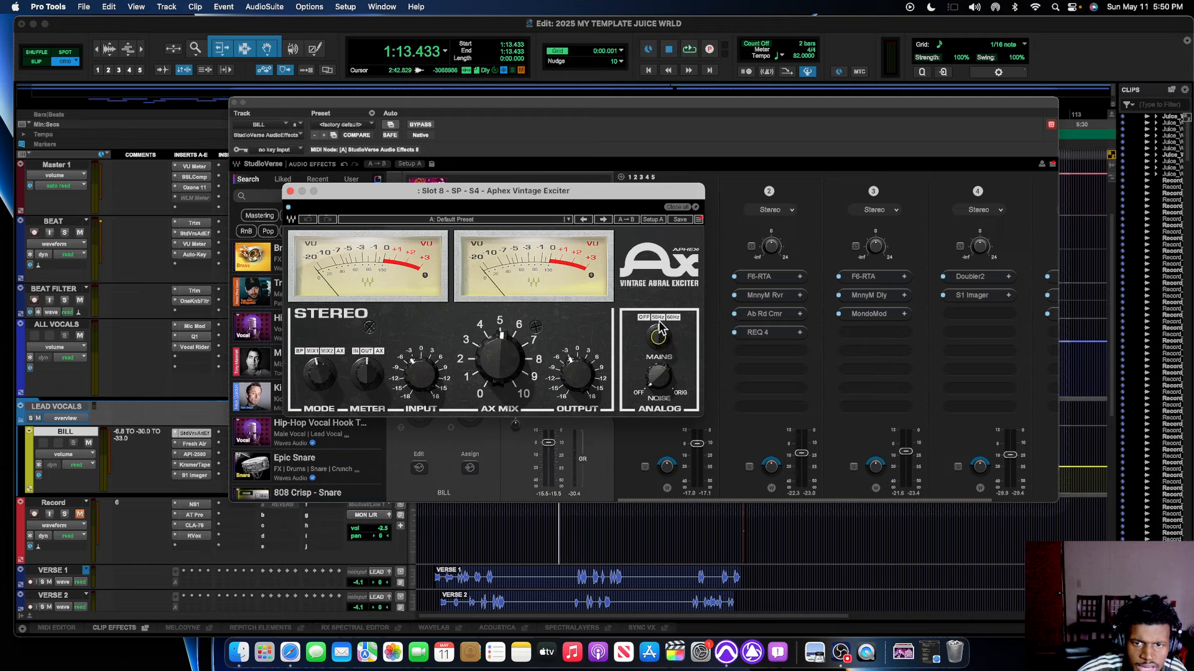
{"action": "left_click", "coordinate": [291, 192]}
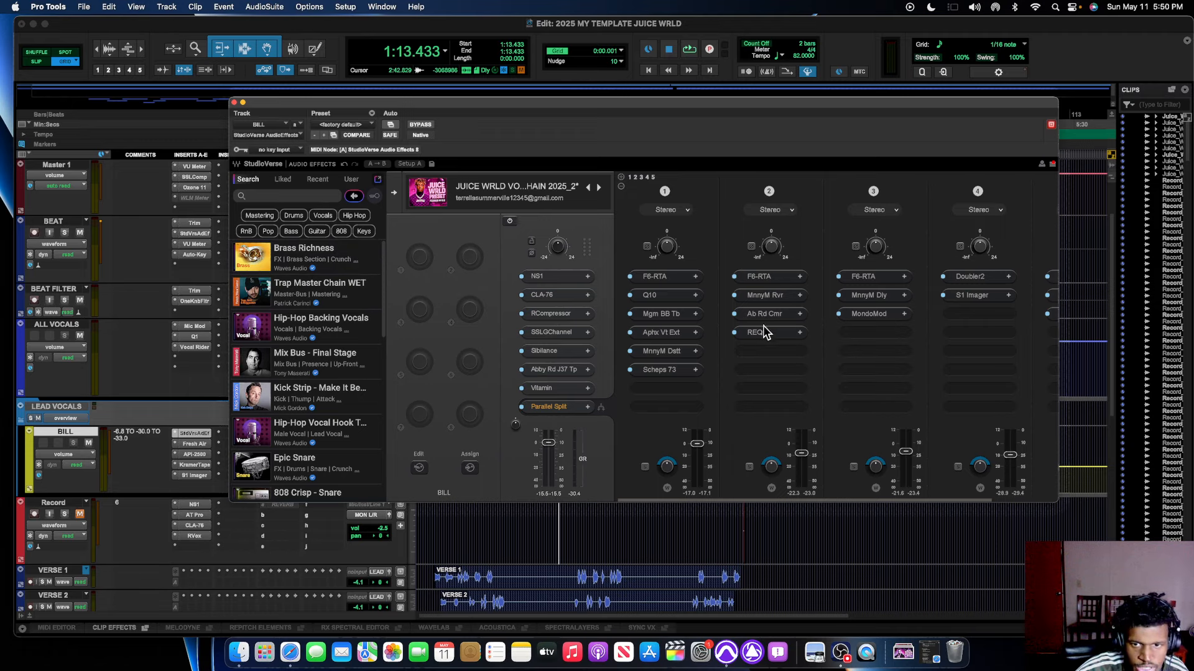
Open the MannyM Distortion on the first parallel split and examine its Drive setting.
{"action": "left_click", "coordinate": [670, 351]}
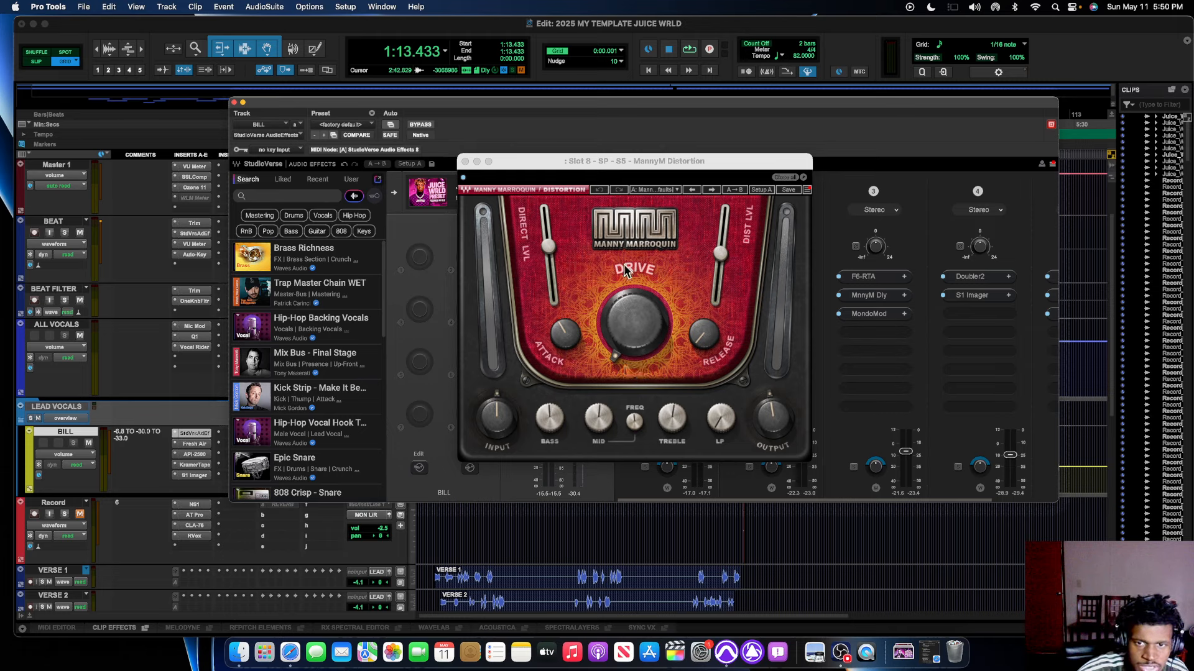
{"action": "left_click", "coordinate": [653, 351]}
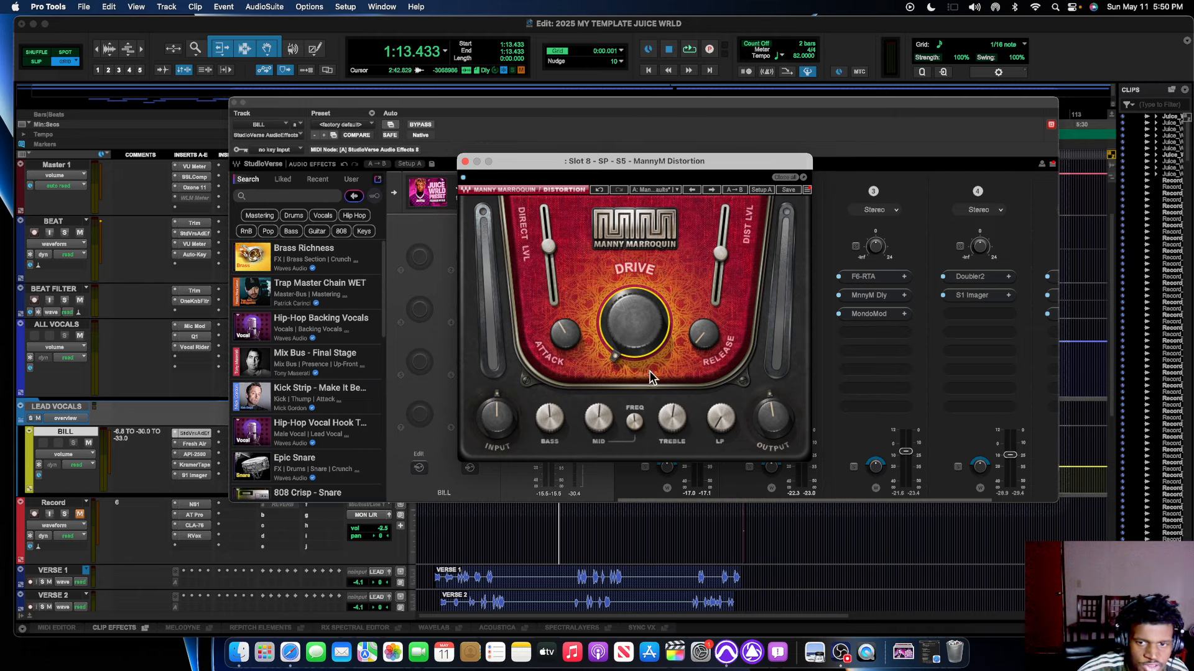
{"action": "mouse_move", "coordinate": [637, 346]}
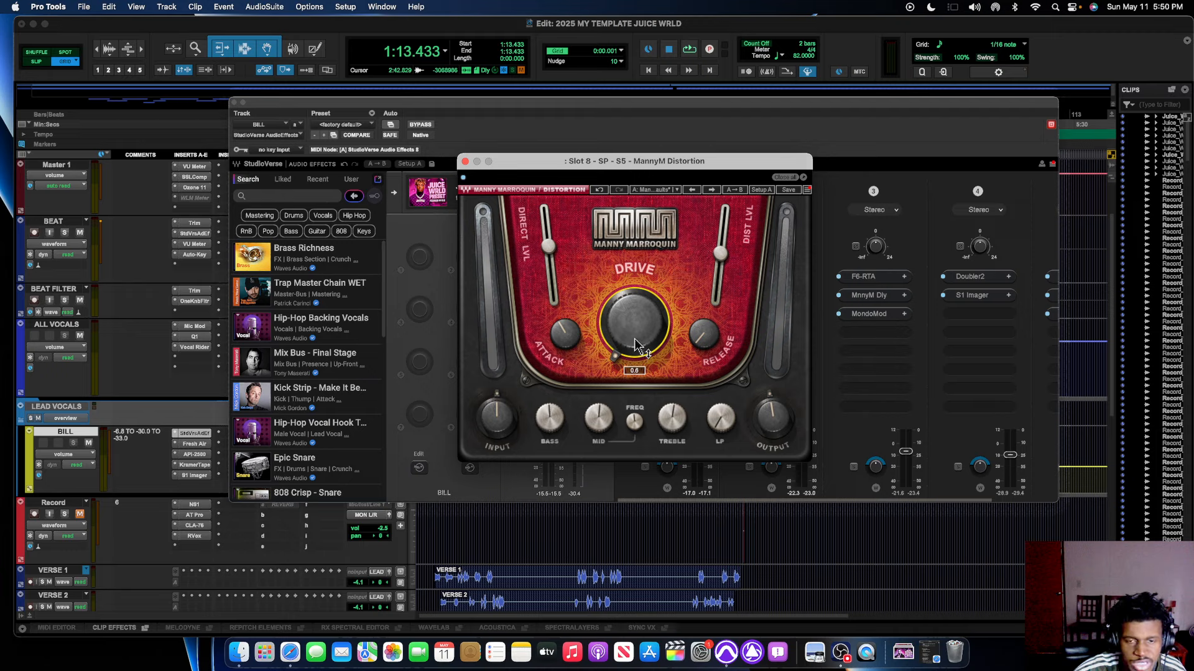
Audition the vocals from 1:13 while trying Drive at about 18, undo the Drive changes, then stop playback and close the distortion.
{"action": "key", "text": "space"}
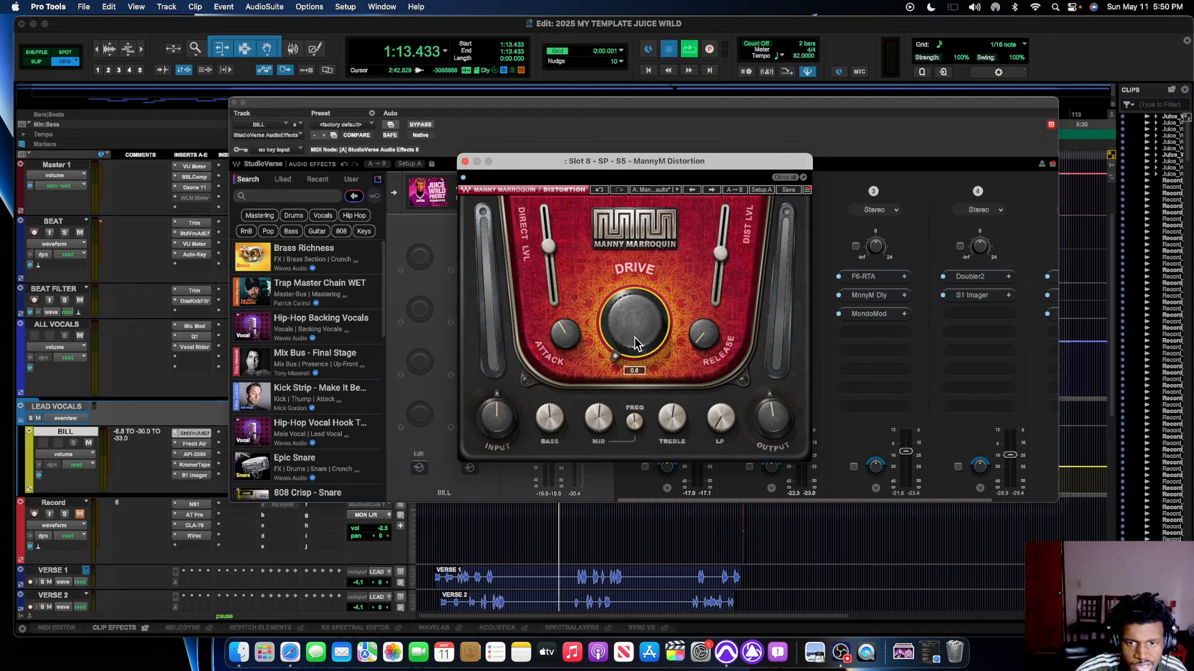
{"action": "left_click_drag", "start_coordinate": [614, 356], "coordinate": [635, 340]}
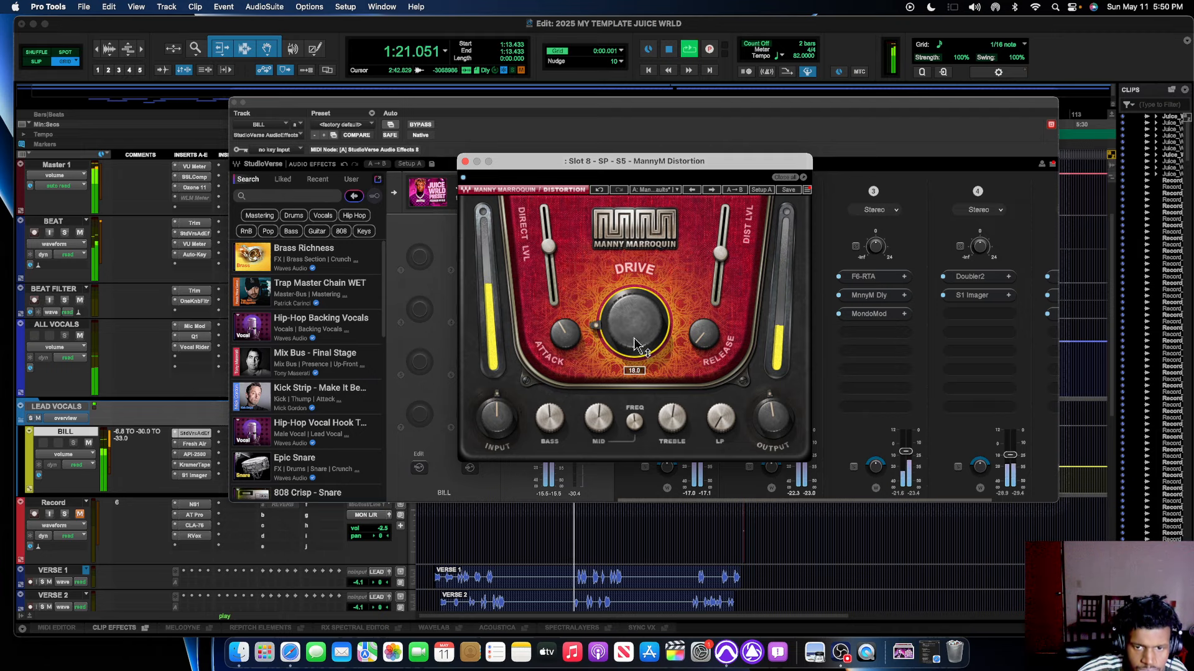
{"action": "mouse_move", "coordinate": [635, 341]}
{"action": "left_mouse_down"}
{"action": "mouse_move", "coordinate": [635, 277]}
{"action": "mouse_move", "coordinate": [635, 356]}
{"action": "left_mouse_up"}
{"action": "left_click", "coordinate": [599, 190]}
{"action": "left_click", "coordinate": [602, 191]}
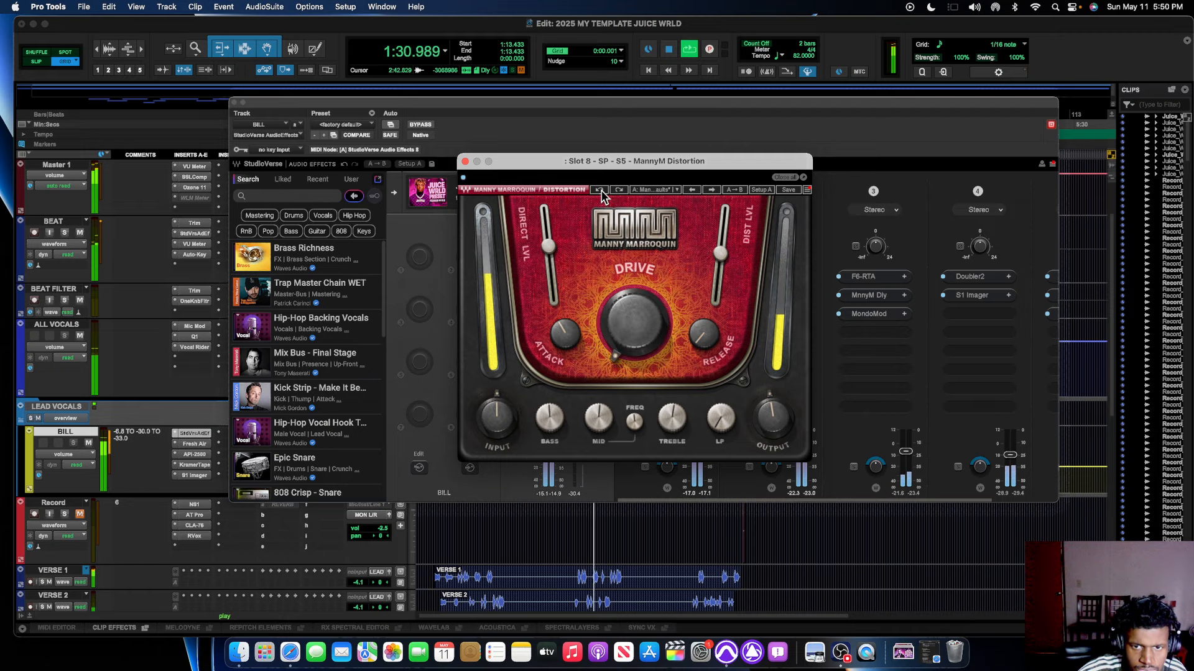
{"action": "key", "text": "space"}
{"action": "left_click", "coordinate": [465, 162]}
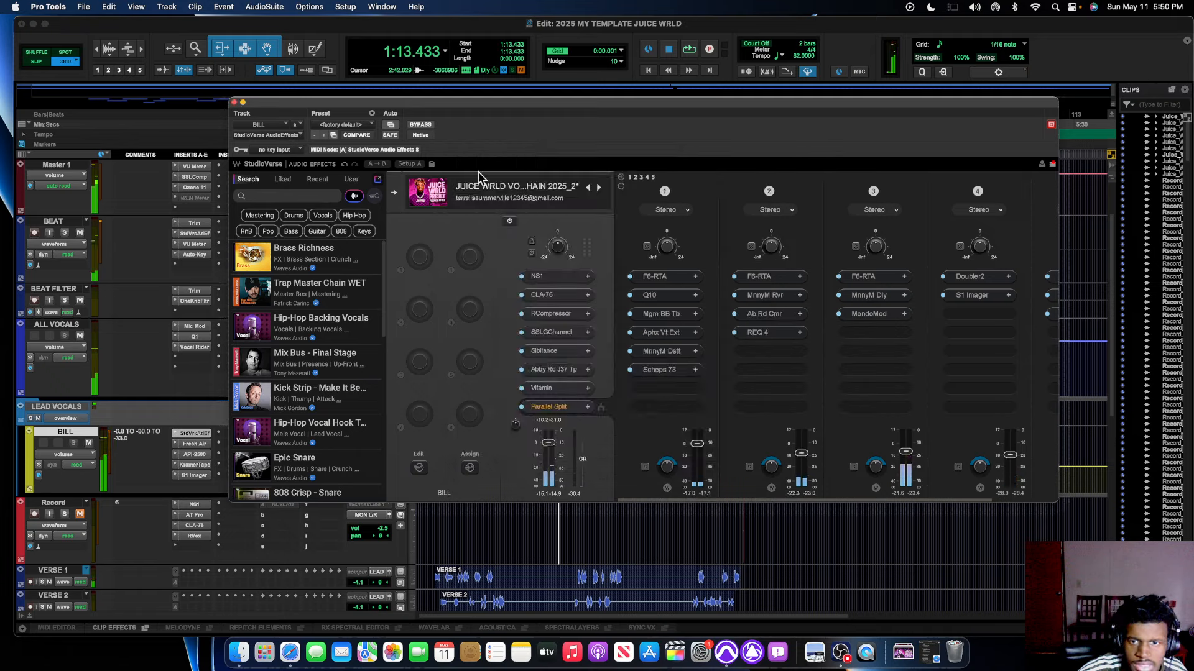
Open the Scheps 73 on the first parallel split, examine its preamp, high, mid, low and output settings, then close it.
{"action": "left_click", "coordinate": [667, 373]}
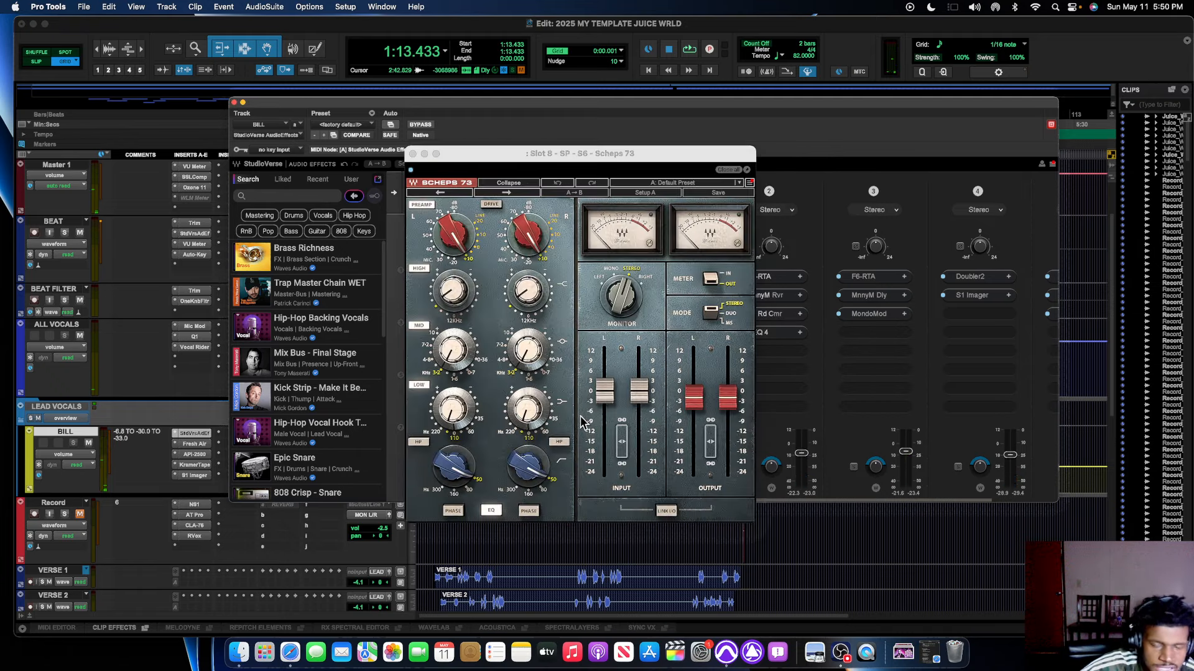
{"action": "left_click", "coordinate": [452, 289]}
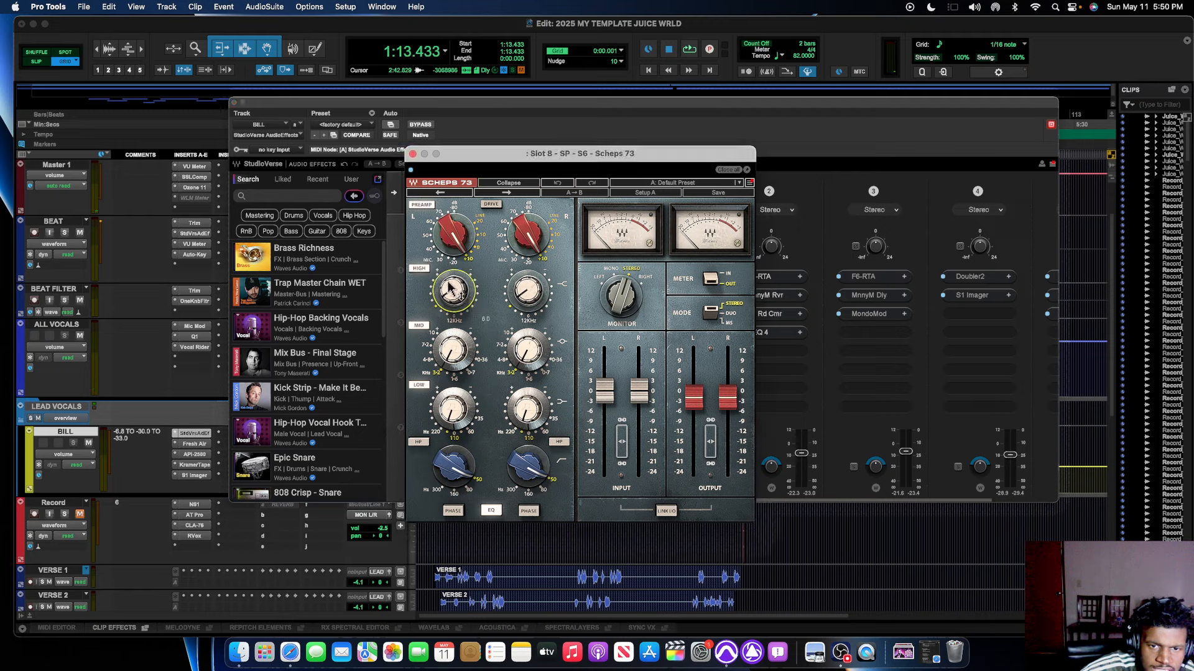
{"action": "left_click", "coordinate": [456, 243]}
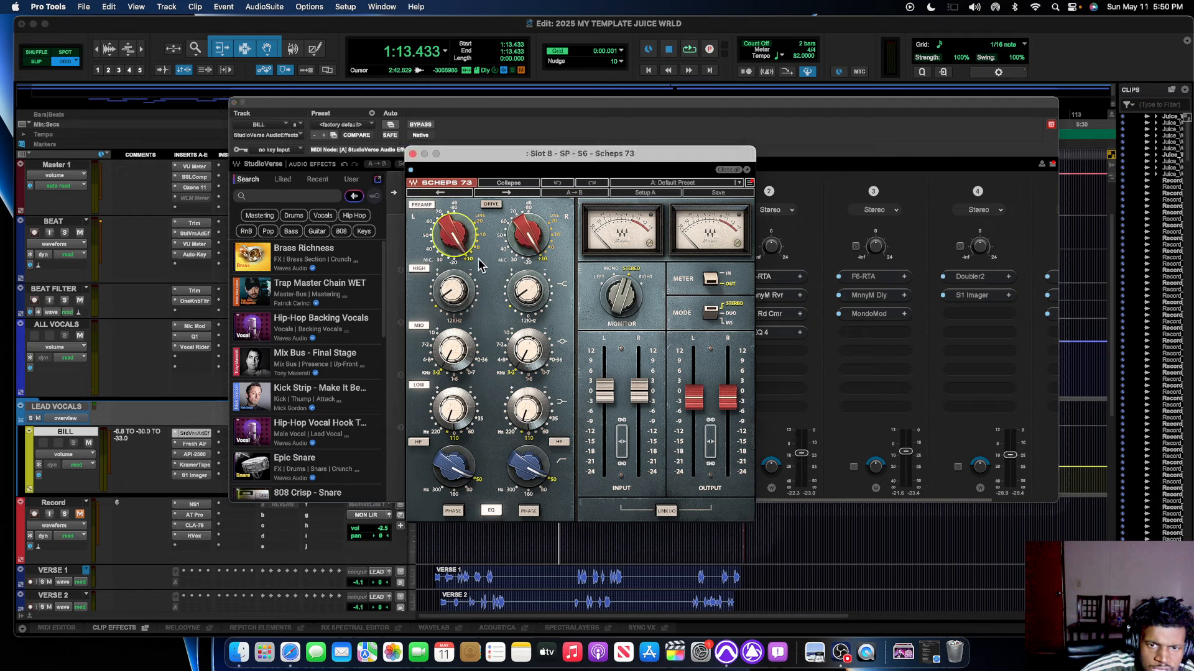
{"action": "left_click", "coordinate": [454, 371]}
{"action": "left_click", "coordinate": [456, 360]}
{"action": "left_click_drag", "start_coordinate": [454, 350], "coordinate": [453, 347]}
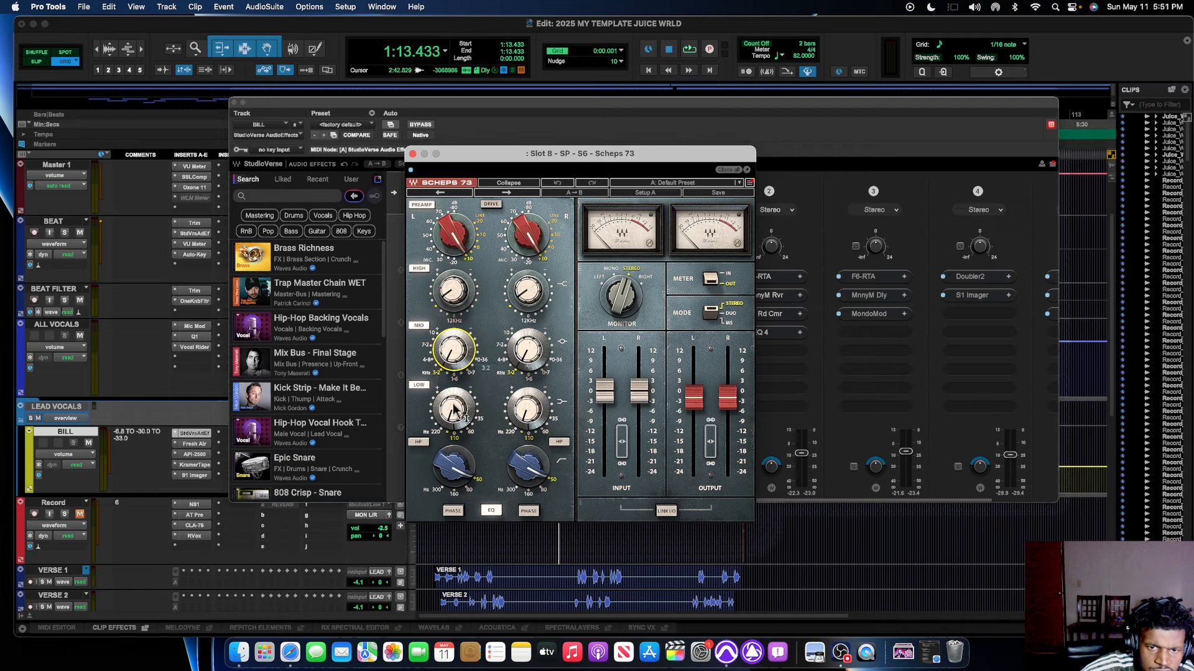
{"action": "mouse_move", "coordinate": [455, 414]}
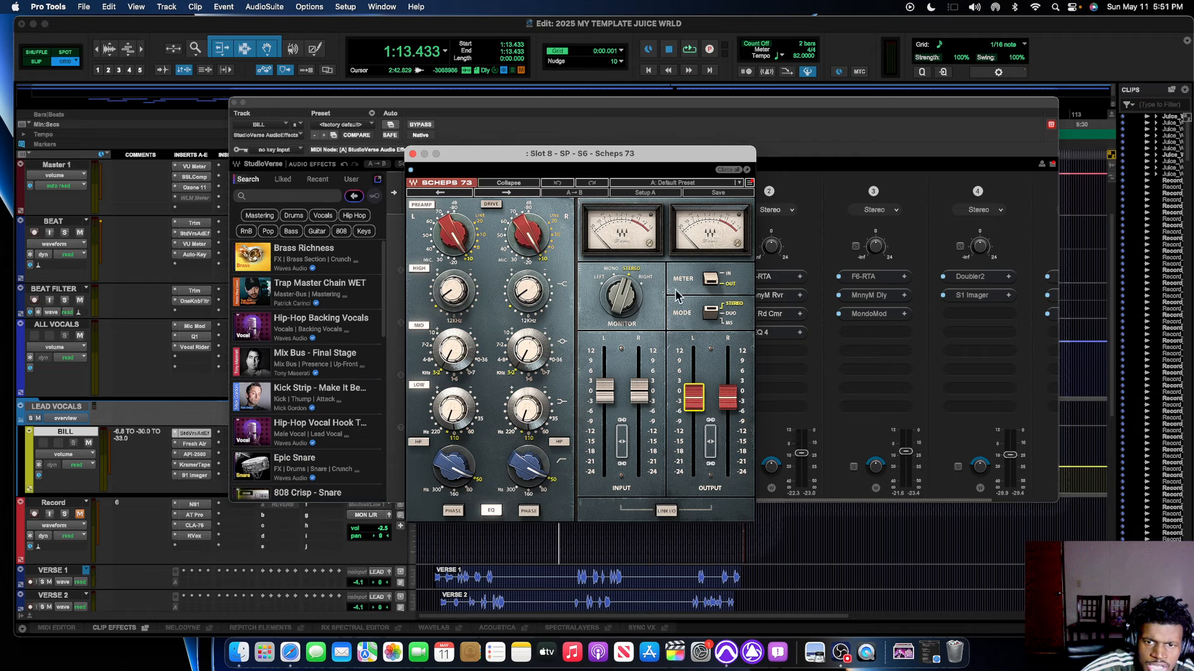
{"action": "left_click", "coordinate": [412, 154]}
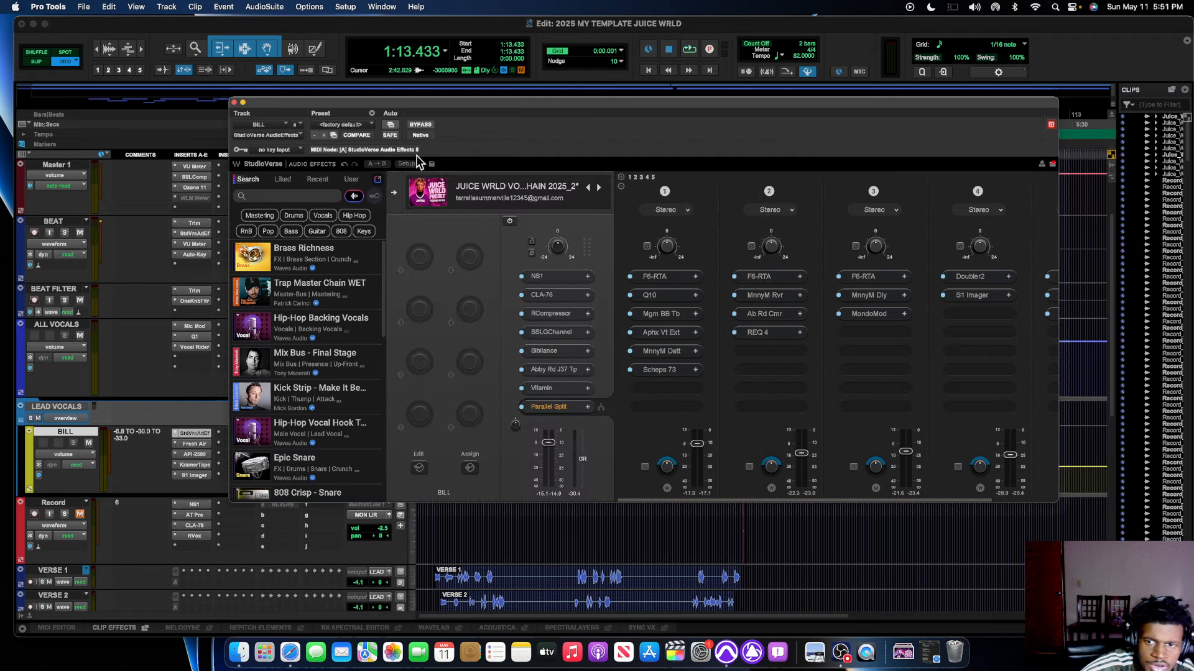
Open the F6-RTA on the second parallel split, examine its high-pass filter and bands 2 through 6, then close it.
{"action": "left_click", "coordinate": [770, 274]}
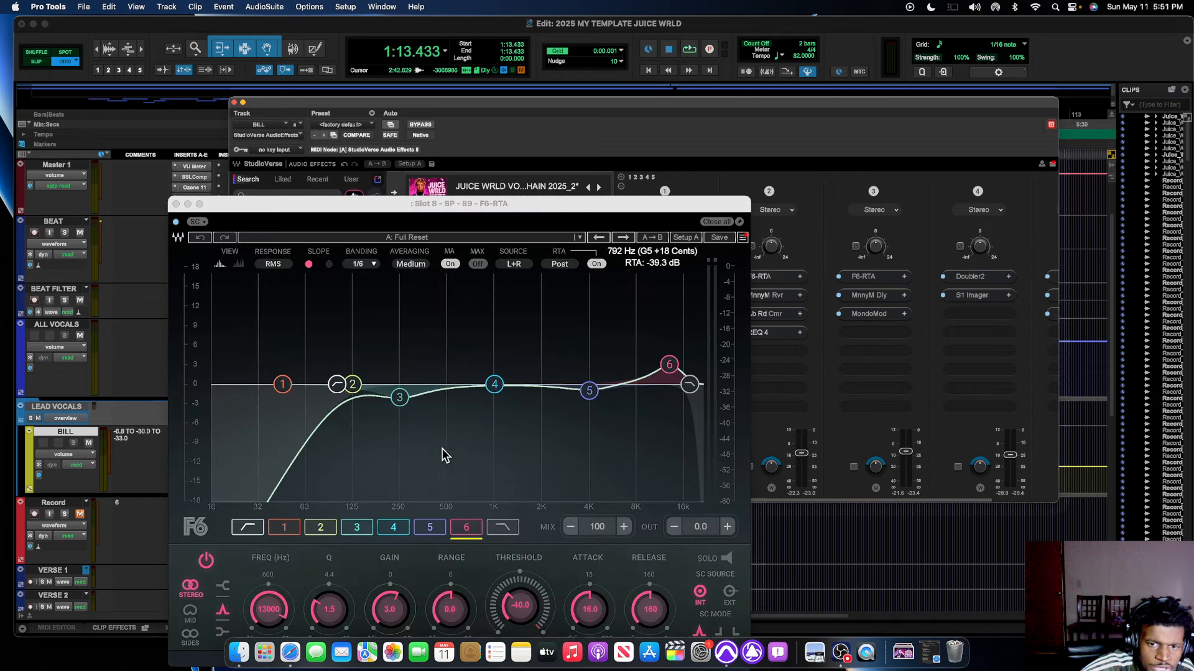
{"action": "left_click", "coordinate": [353, 388]}
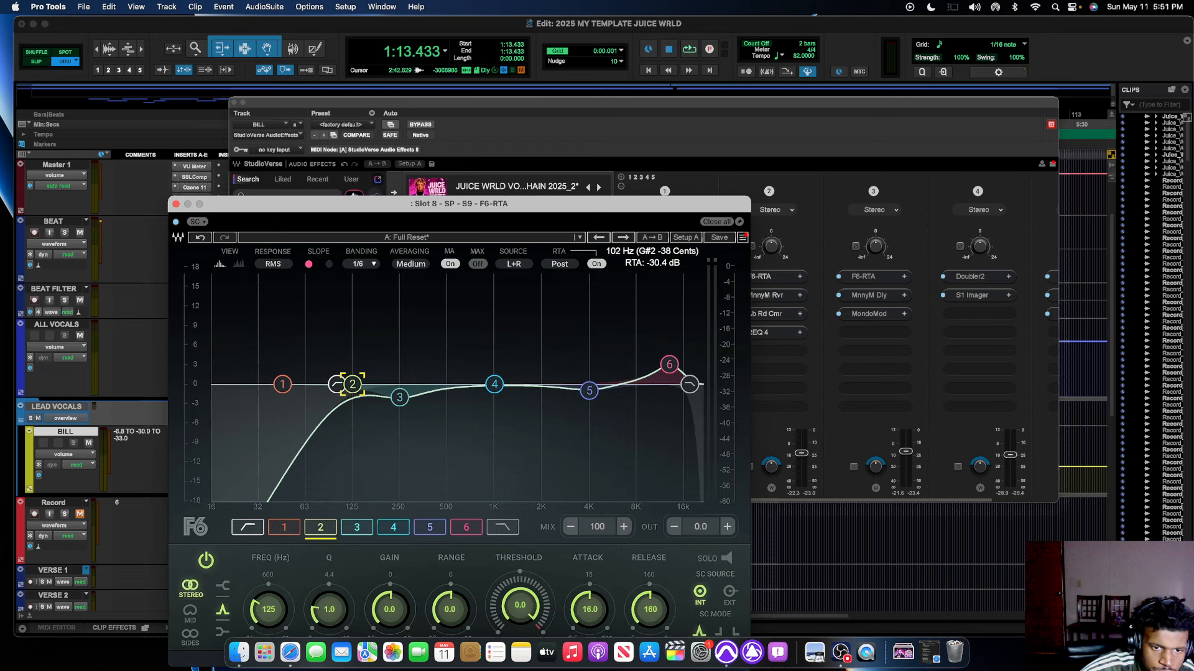
{"action": "left_click", "coordinate": [337, 385]}
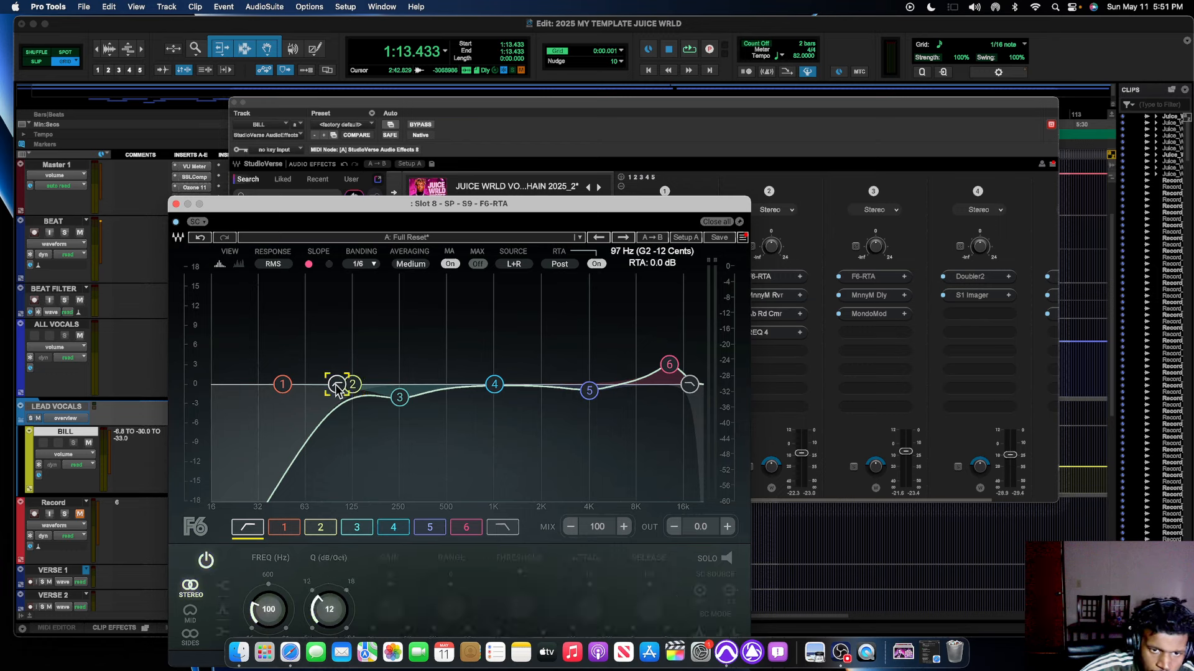
{"action": "left_click", "coordinate": [398, 397]}
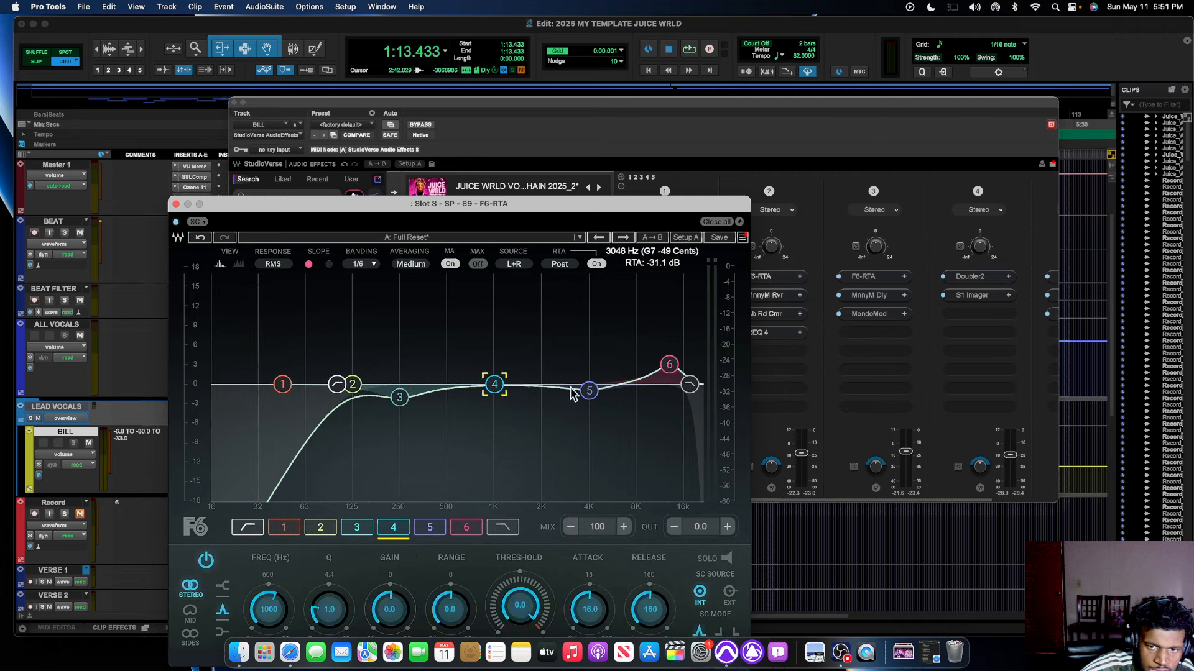
{"action": "left_click", "coordinate": [589, 390]}
{"action": "left_click", "coordinate": [667, 366]}
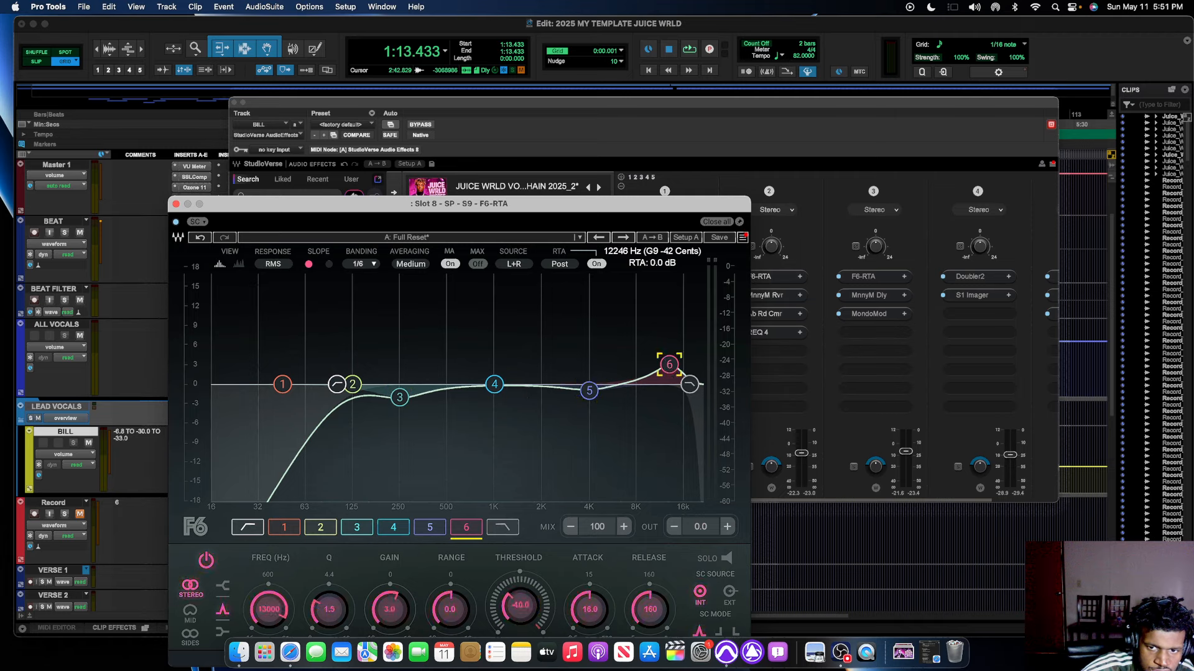
{"action": "left_click", "coordinate": [176, 204]}
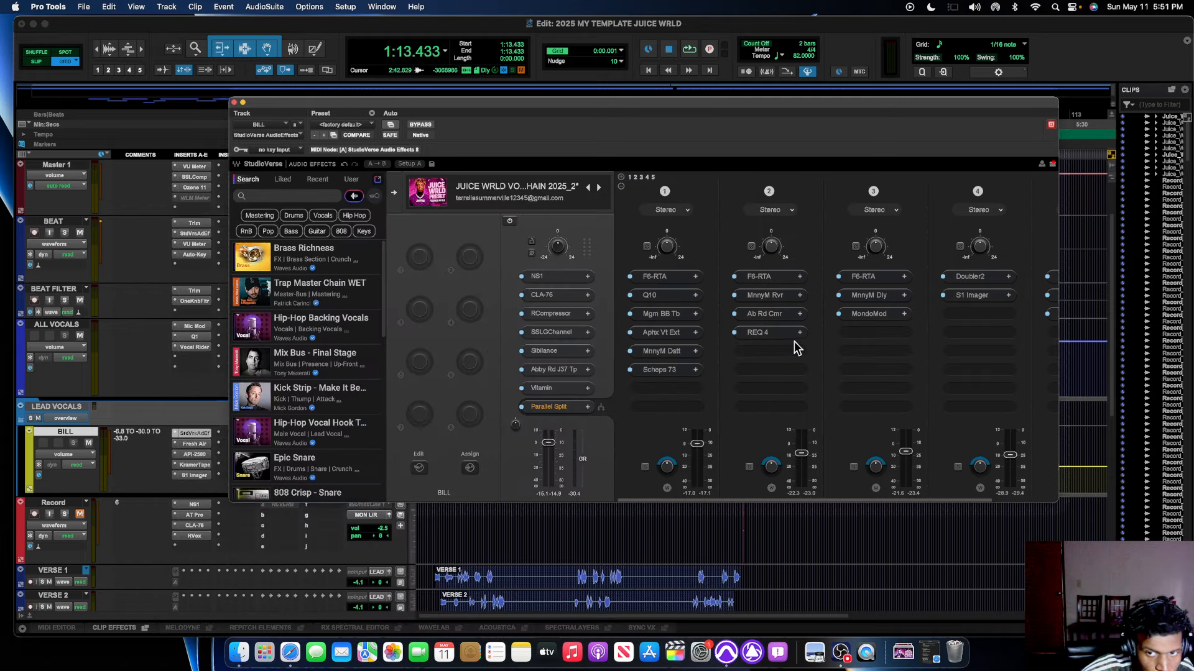
Open the MannyM Reverb on the second parallel split and examine its time, predelay, lows, mids, highs and compression.
{"action": "left_click", "coordinate": [770, 297]}
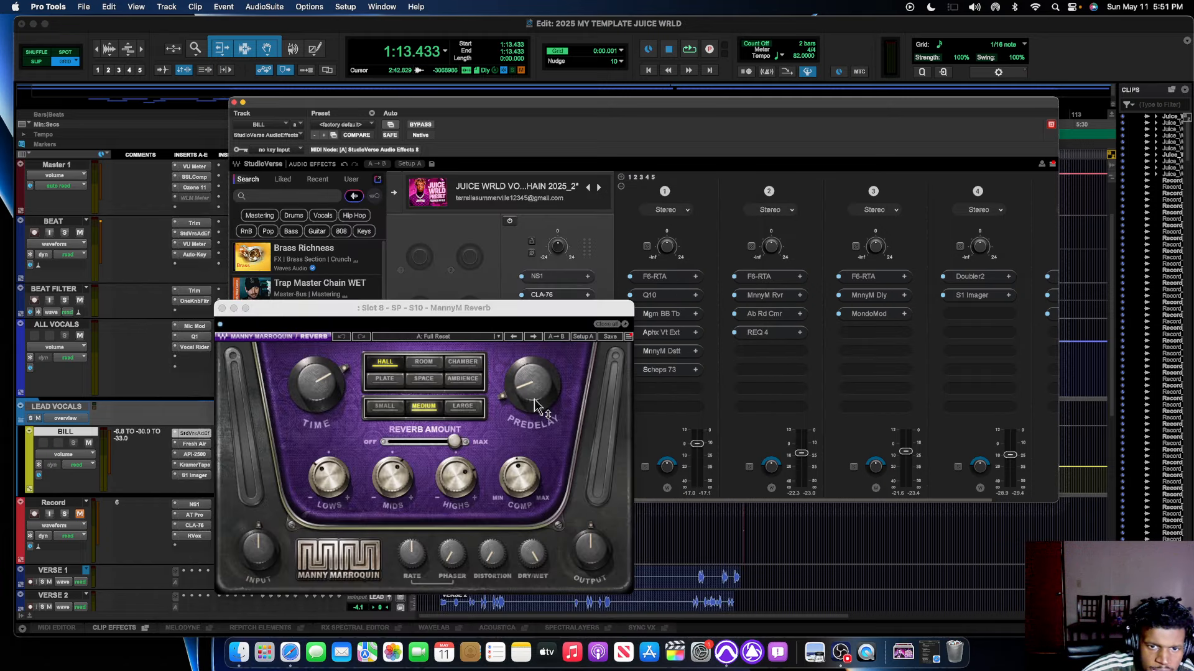
{"action": "left_click", "coordinate": [324, 398]}
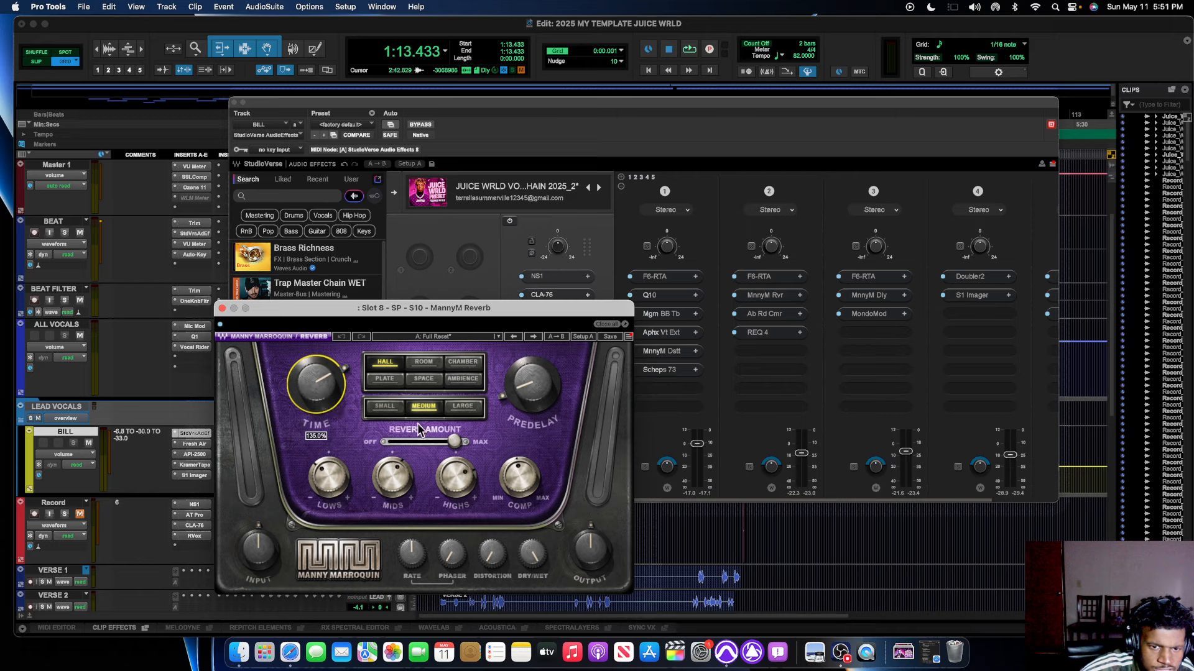
{"action": "left_click", "coordinate": [530, 387]}
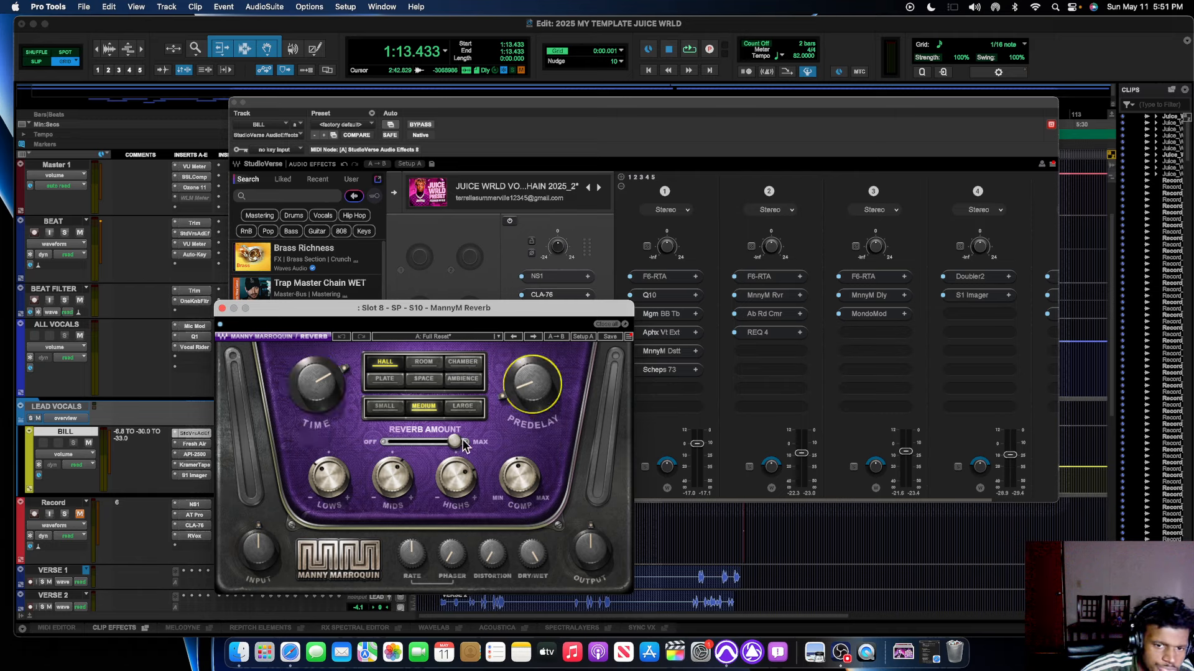
{"action": "left_click", "coordinate": [328, 486]}
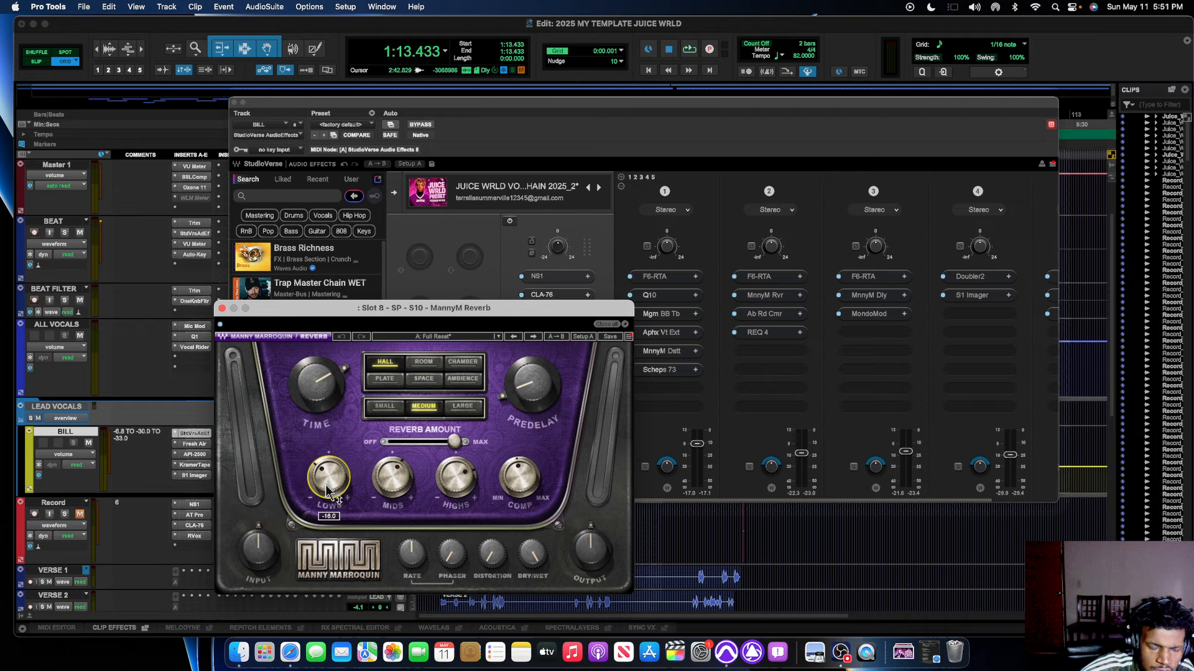
{"action": "left_click", "coordinate": [392, 485]}
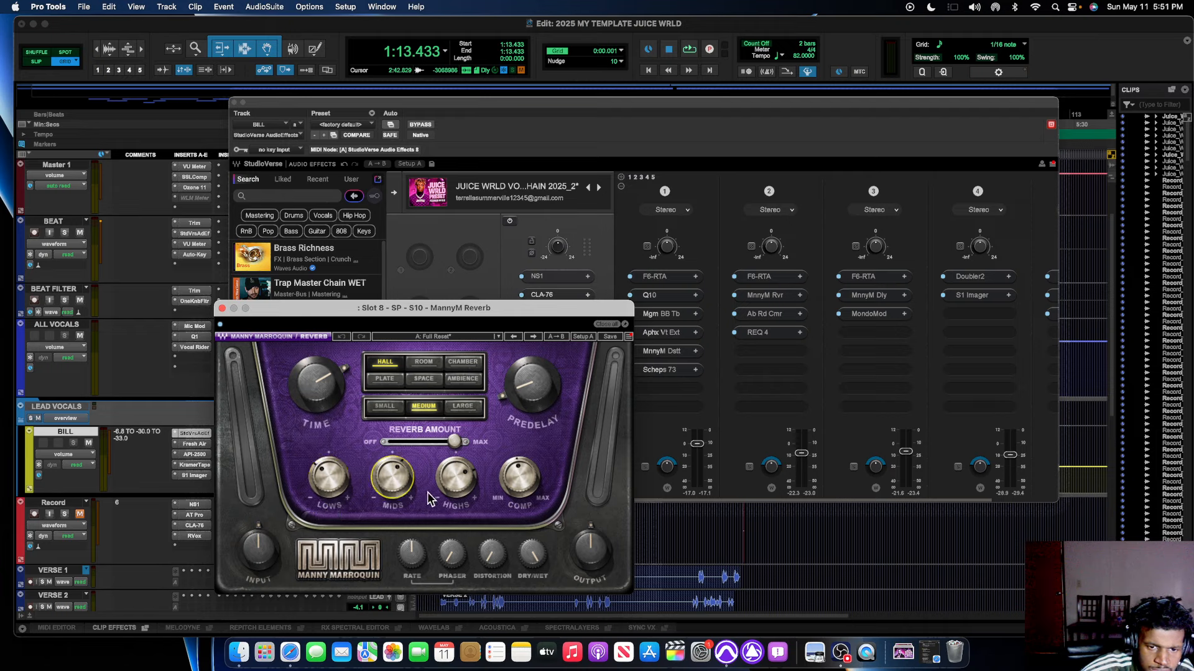
{"action": "left_click", "coordinate": [460, 488]}
{"action": "left_click", "coordinate": [520, 491]}
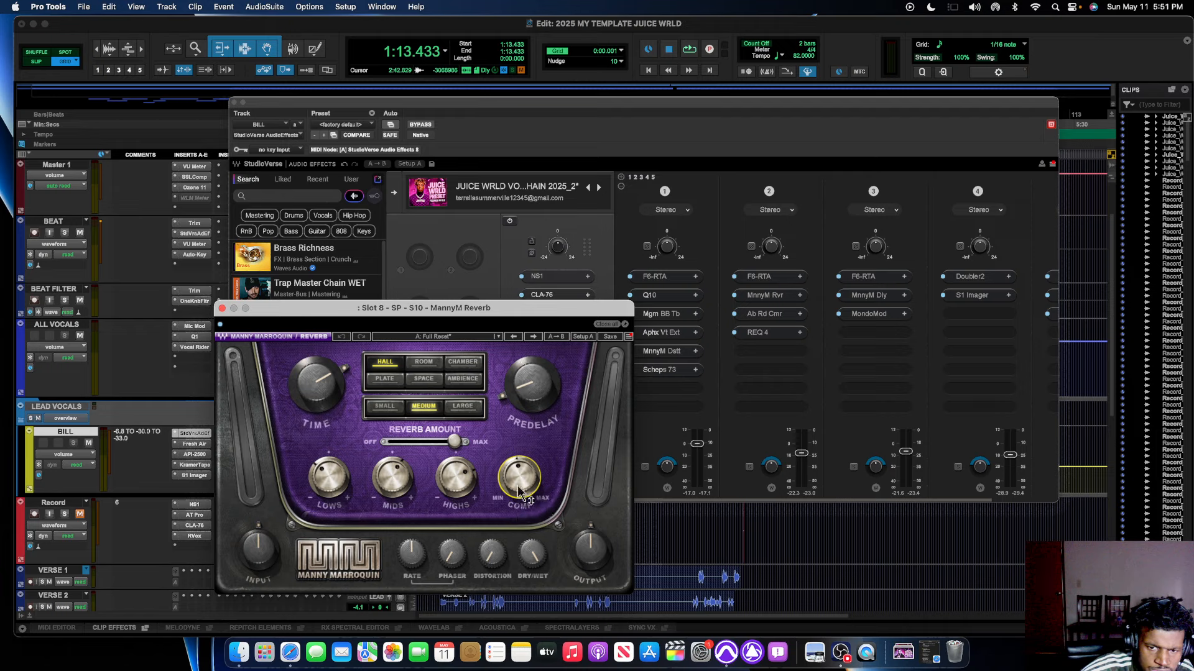
Examine the rate, phaser, distortion and dry/wet settings of the MannyM Reverb, then close it.
{"action": "left_click", "coordinate": [411, 554]}
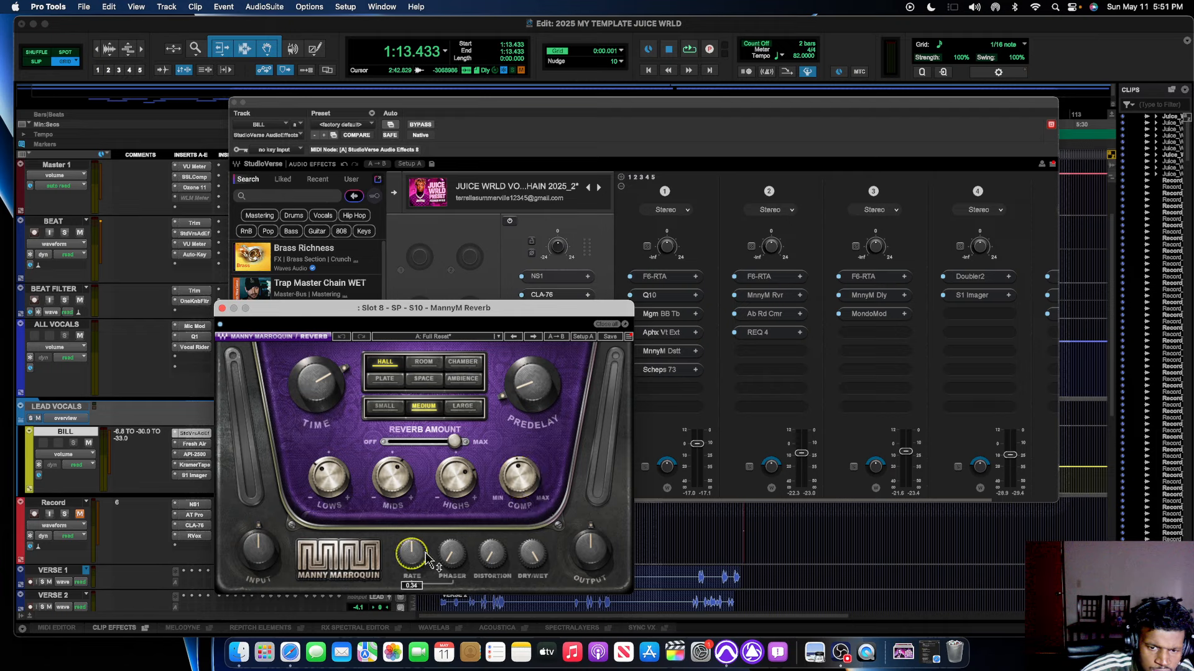
{"action": "left_click", "coordinate": [450, 555]}
{"action": "left_click", "coordinate": [491, 555]}
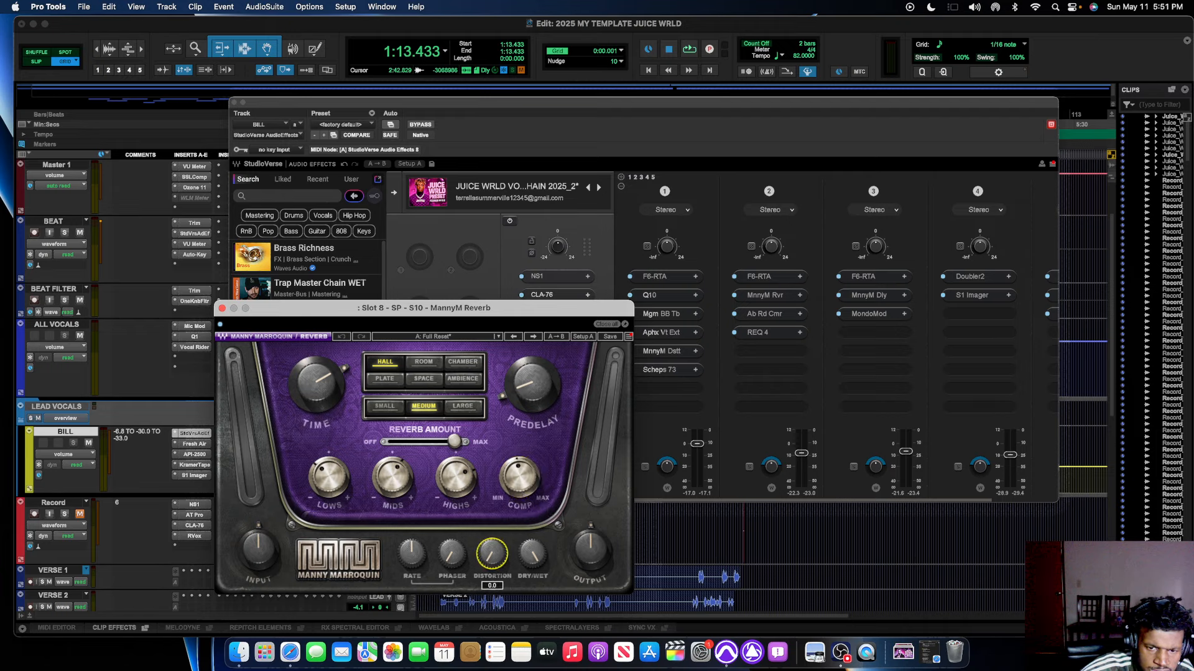
{"action": "left_click", "coordinate": [529, 563]}
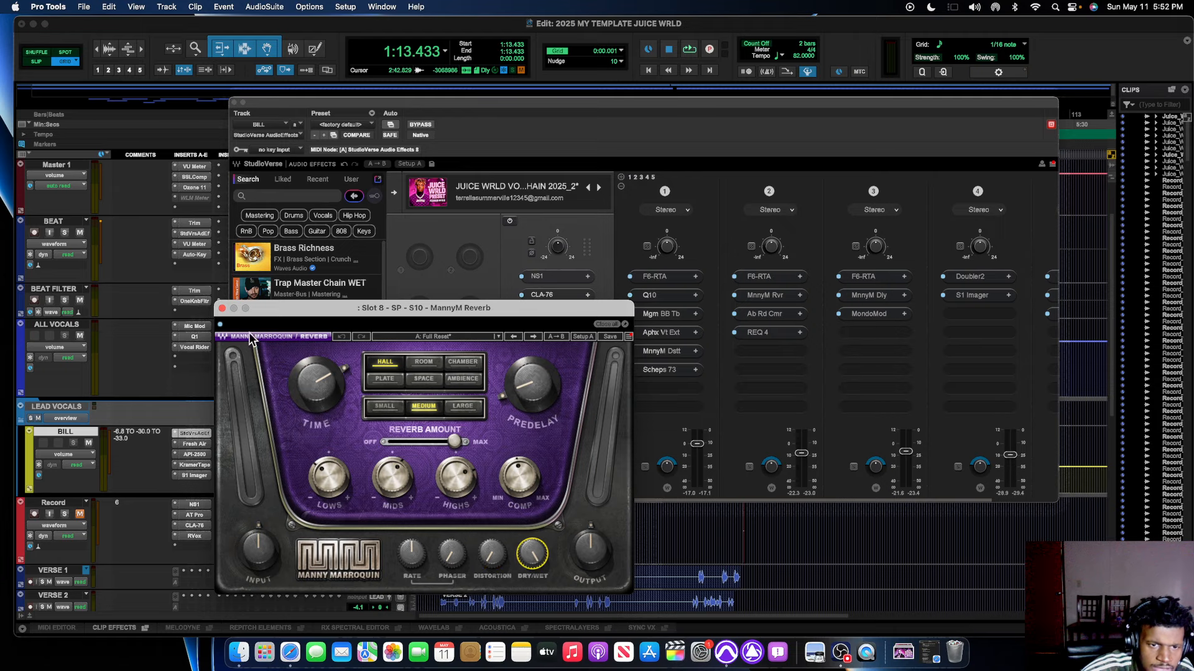
{"action": "left_click", "coordinate": [222, 309]}
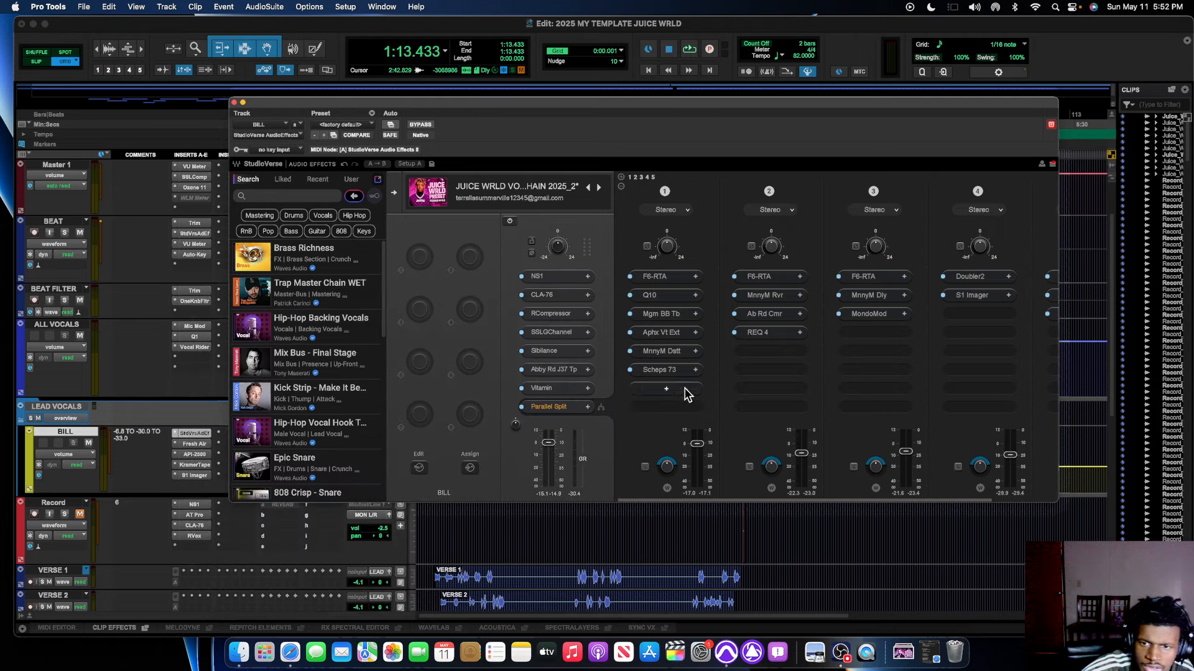
Open the Abbey Road Chambers on the second parallel split and examine its S.T.E.E.D. feedback filters, feedback, drive and mod settings.
{"action": "left_click", "coordinate": [781, 315]}
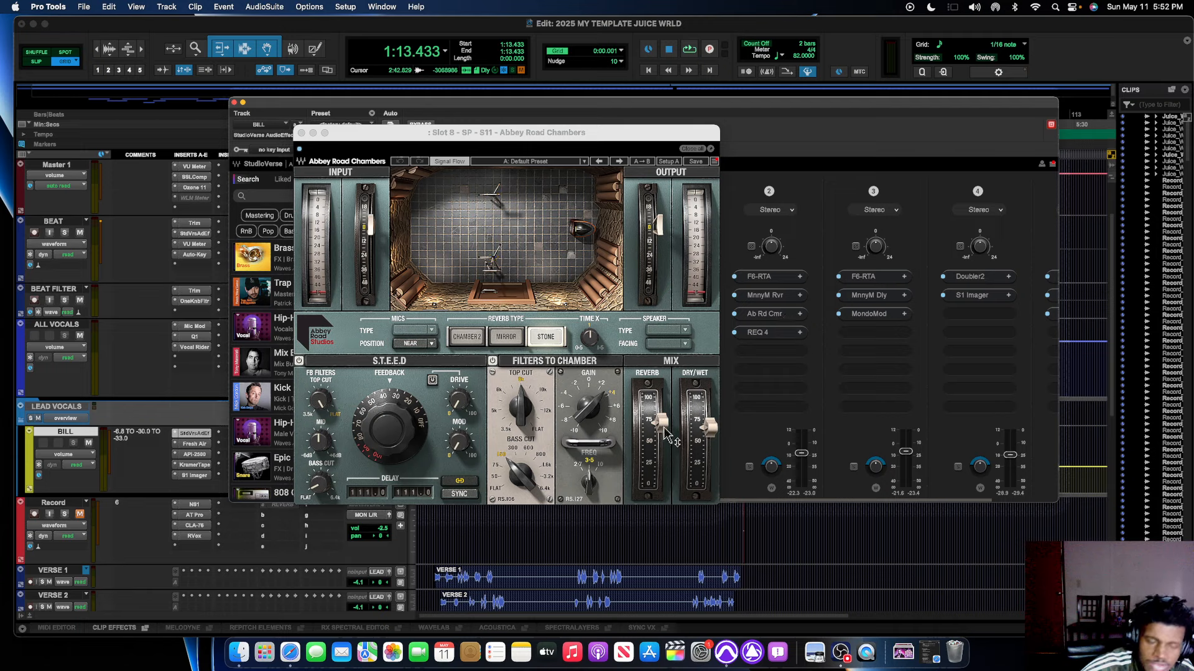
{"action": "mouse_move", "coordinate": [699, 410]}
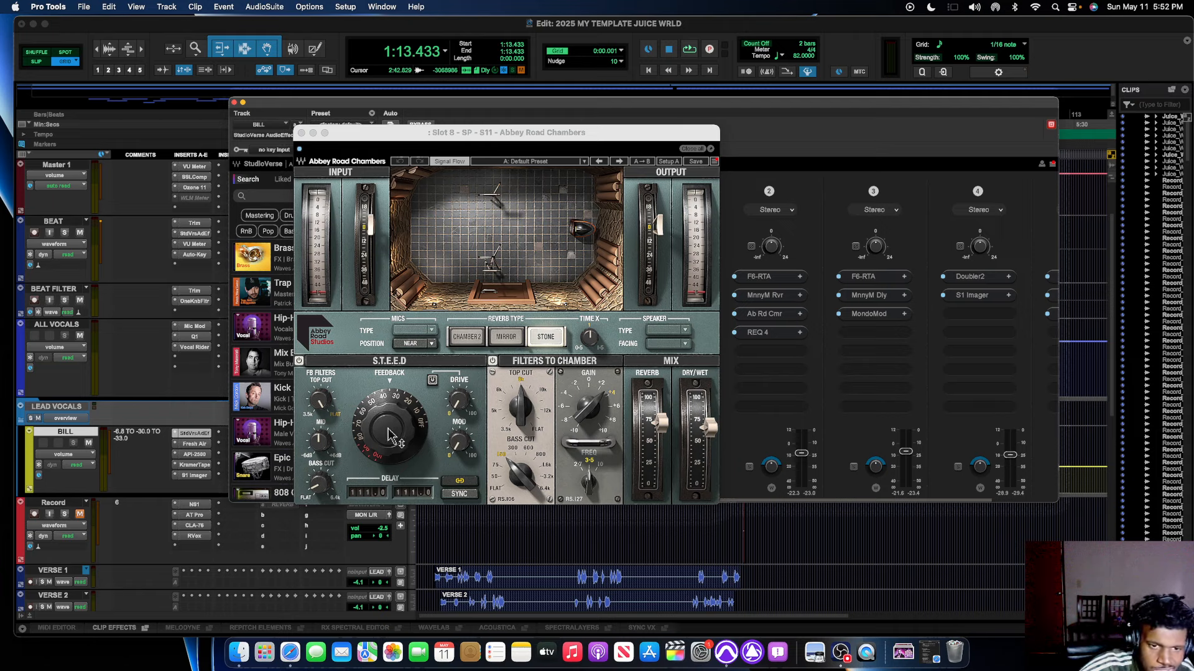
{"action": "left_click", "coordinate": [319, 405]}
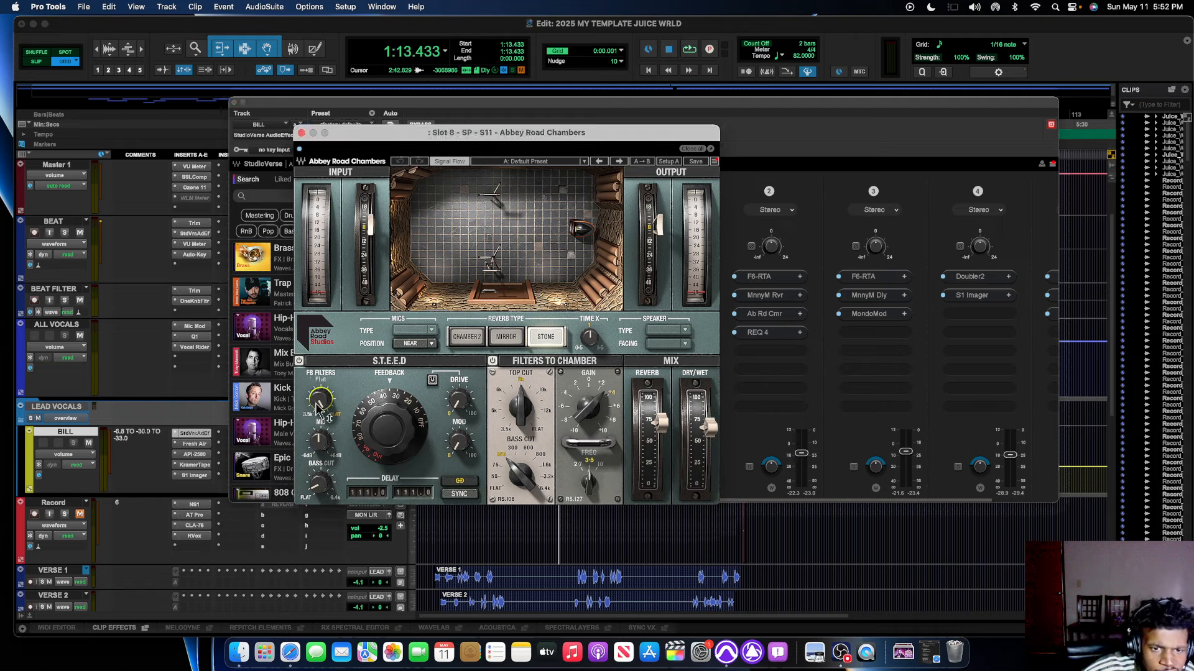
{"action": "left_click", "coordinate": [319, 438]}
{"action": "left_click", "coordinate": [321, 486]}
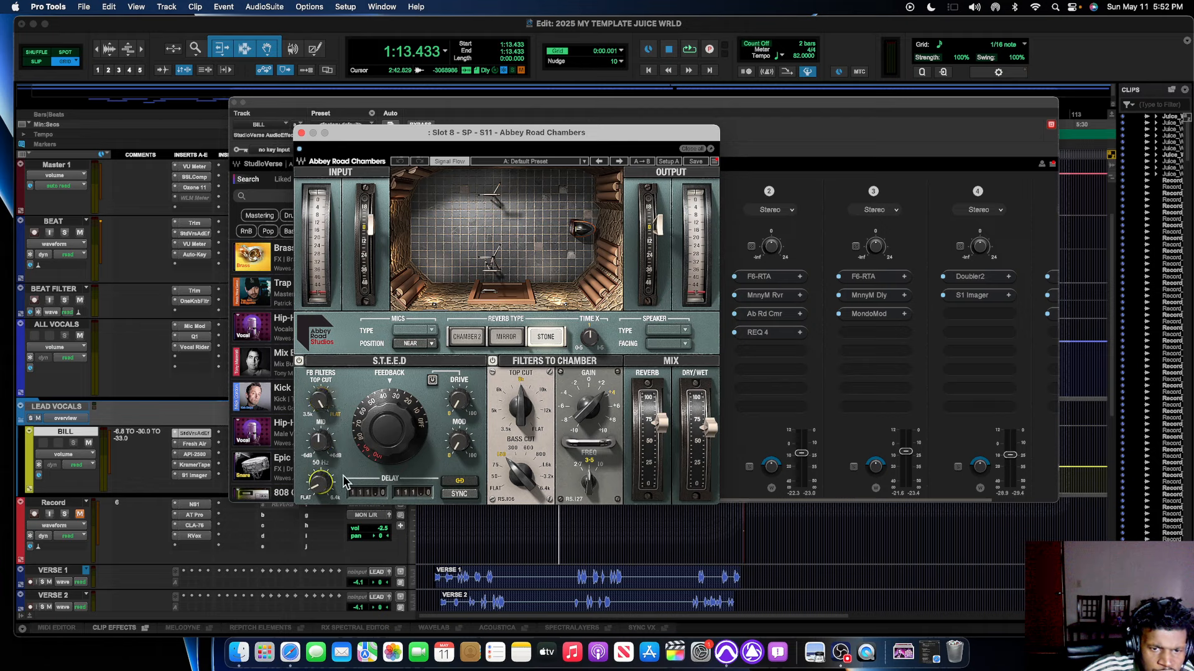
{"action": "left_click", "coordinate": [400, 444]}
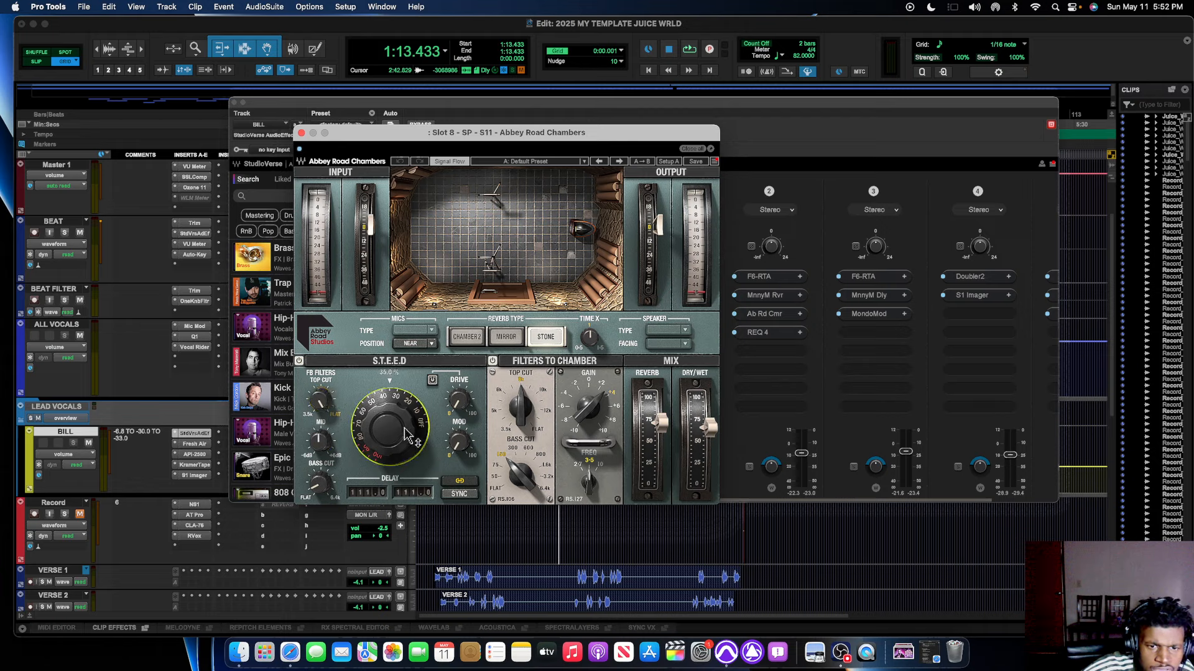
{"action": "left_click", "coordinate": [460, 400]}
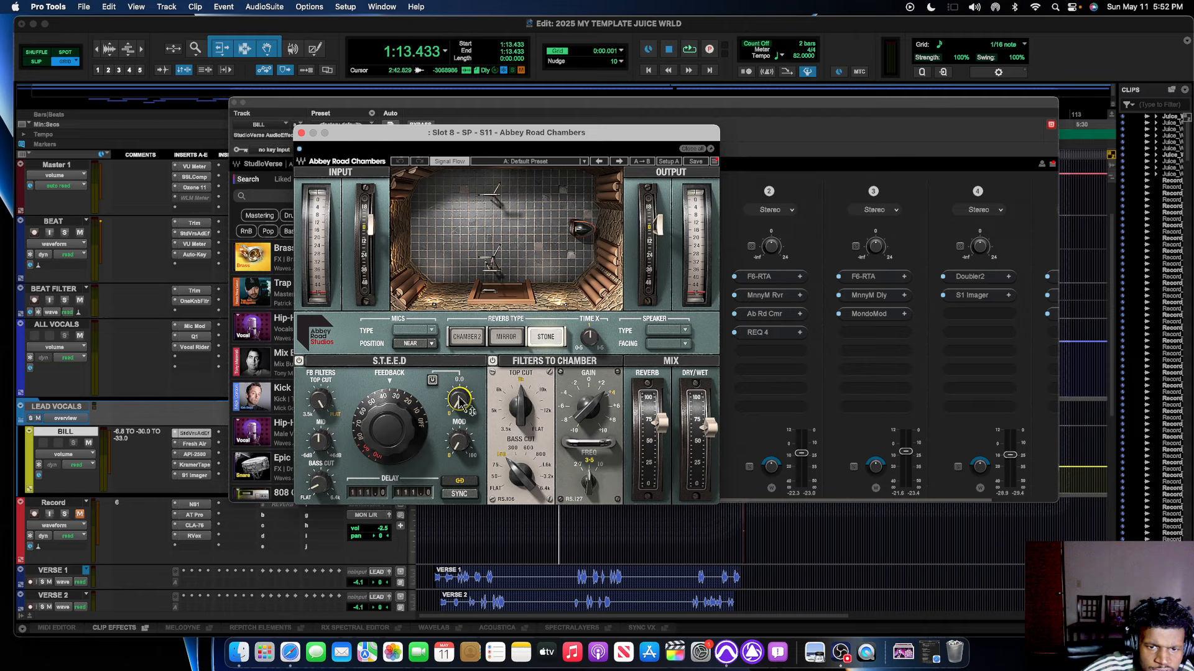
{"action": "left_click", "coordinate": [459, 443]}
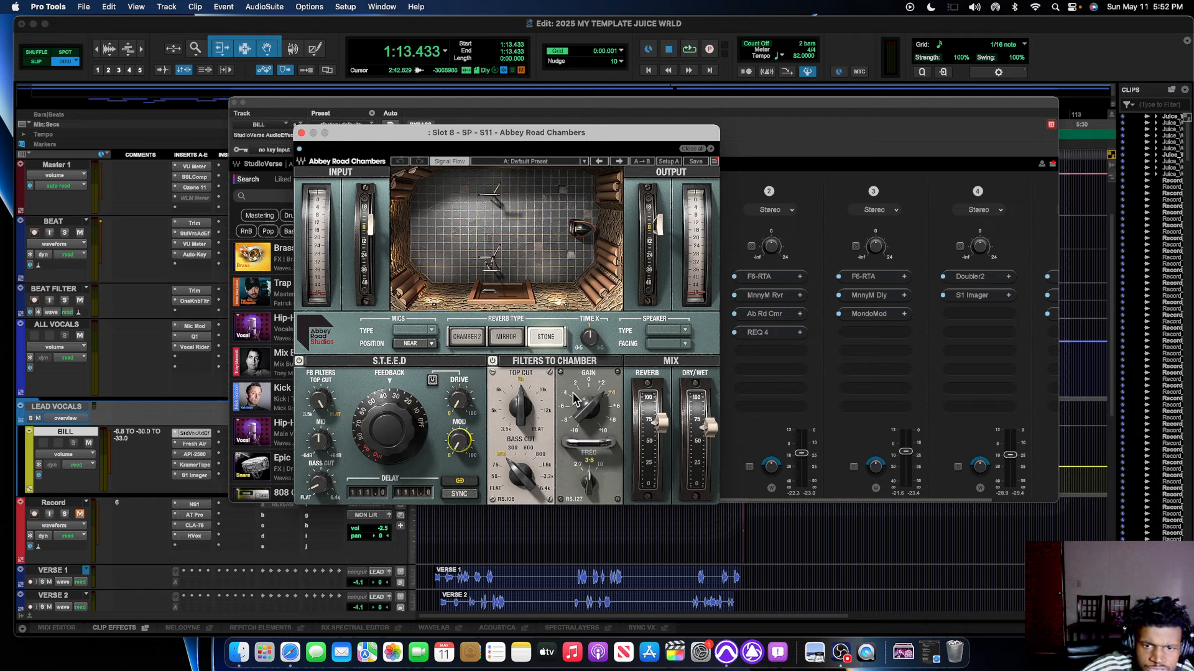
Examine the chamber's bass cut, gain and frequency filters plus the reverb and dry/wet mix, then close the plugin.
{"action": "left_click", "coordinate": [521, 467]}
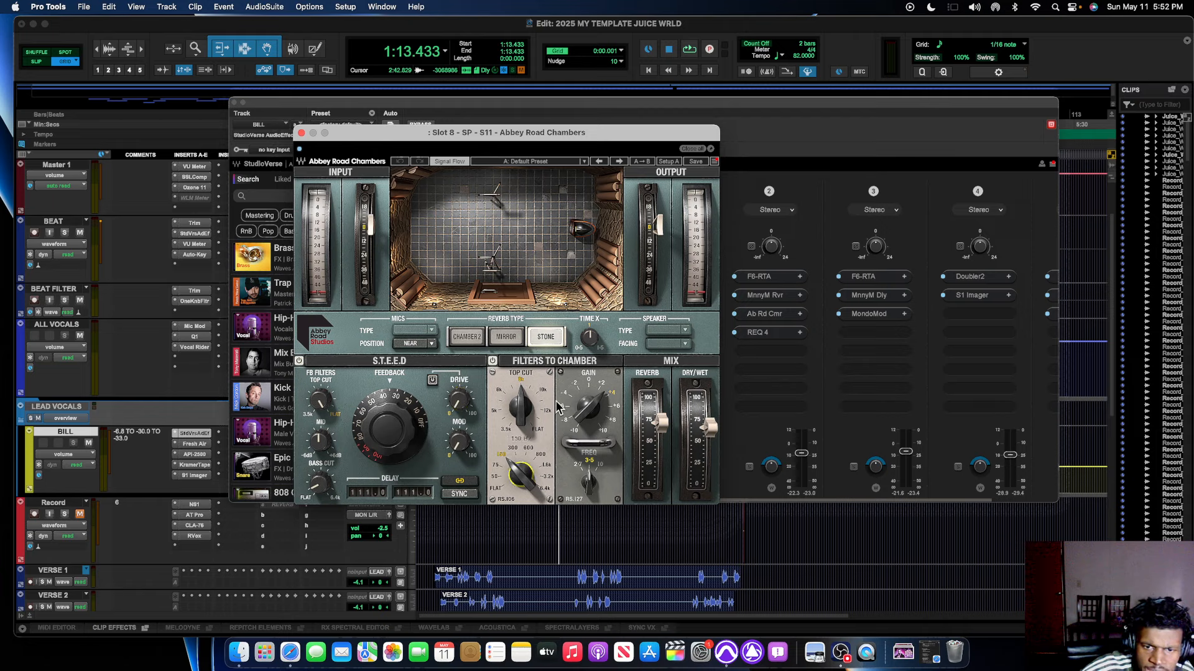
{"action": "left_click", "coordinate": [591, 409]}
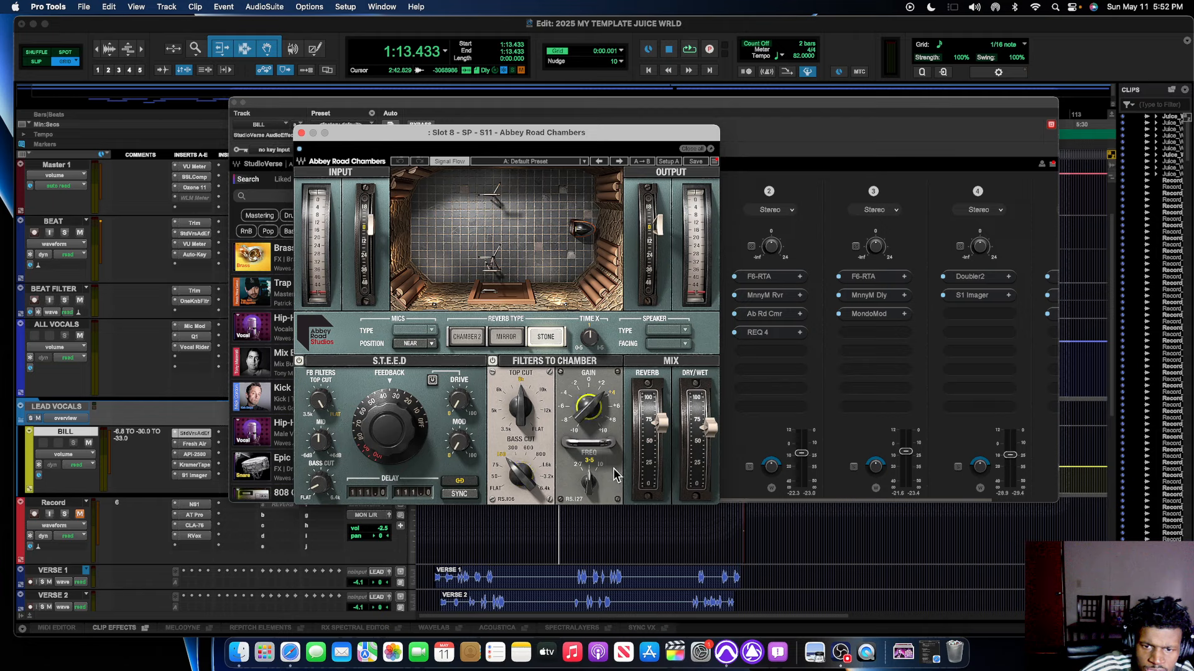
{"action": "left_click", "coordinate": [661, 424]}
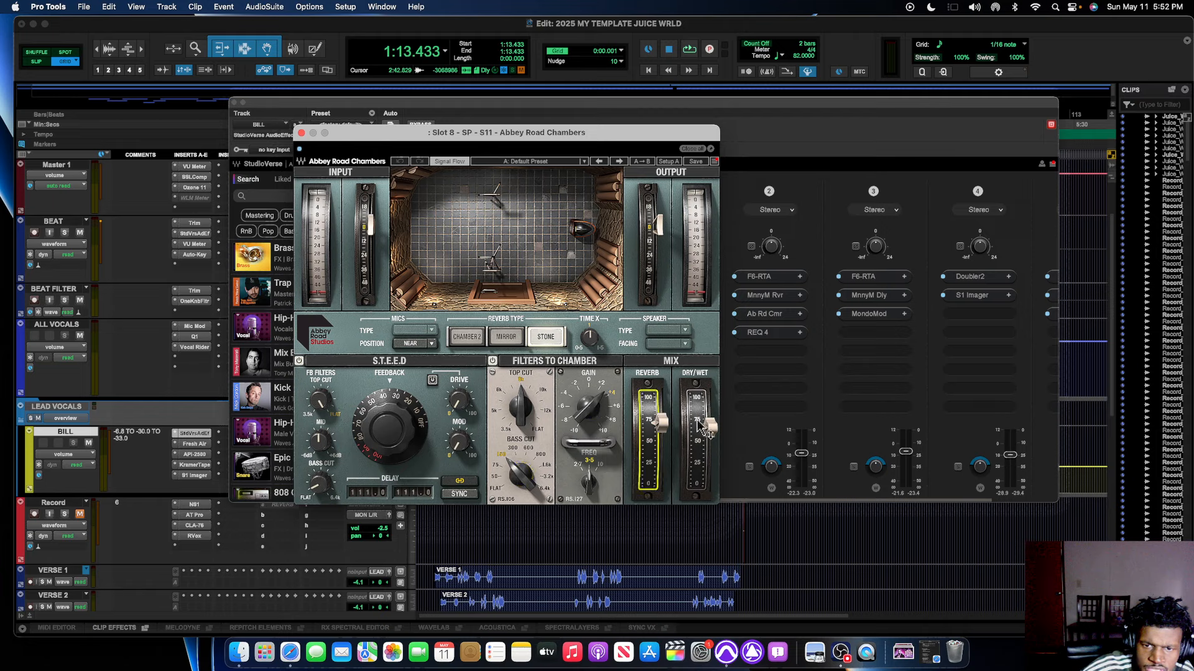
{"action": "left_click", "coordinate": [697, 427]}
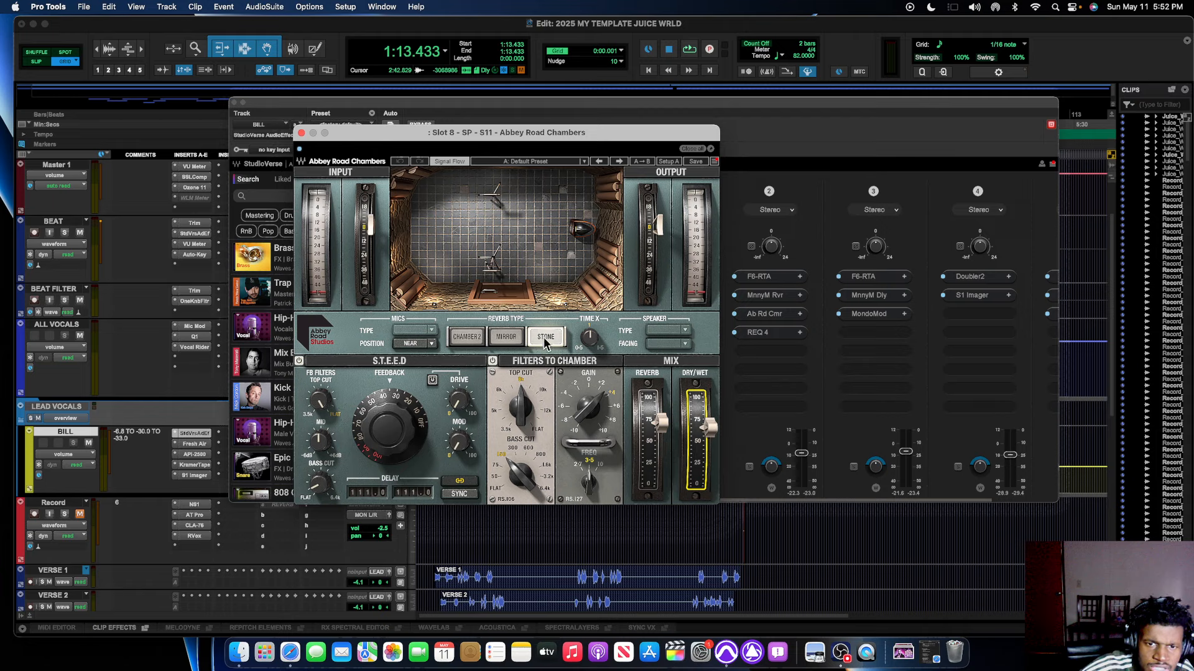
{"action": "left_click", "coordinate": [588, 481]}
{"action": "left_click", "coordinate": [301, 134]}
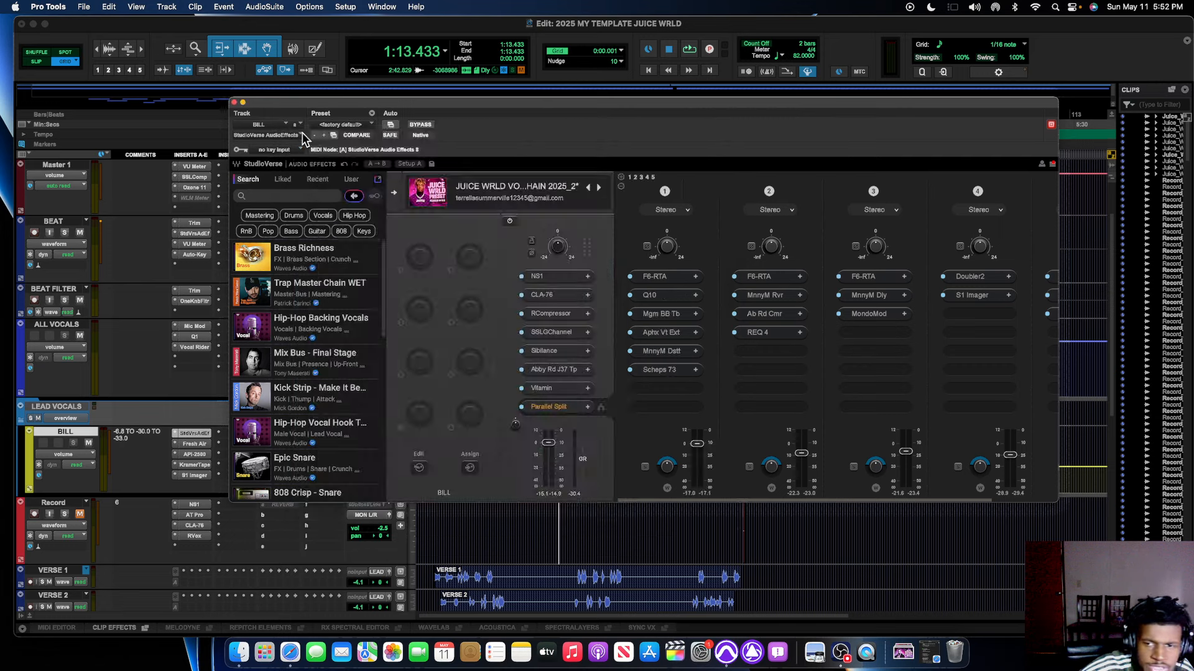
Open the REQ 4 on the second parallel split, examine its EQ curve, then close it.
{"action": "left_click", "coordinate": [782, 335]}
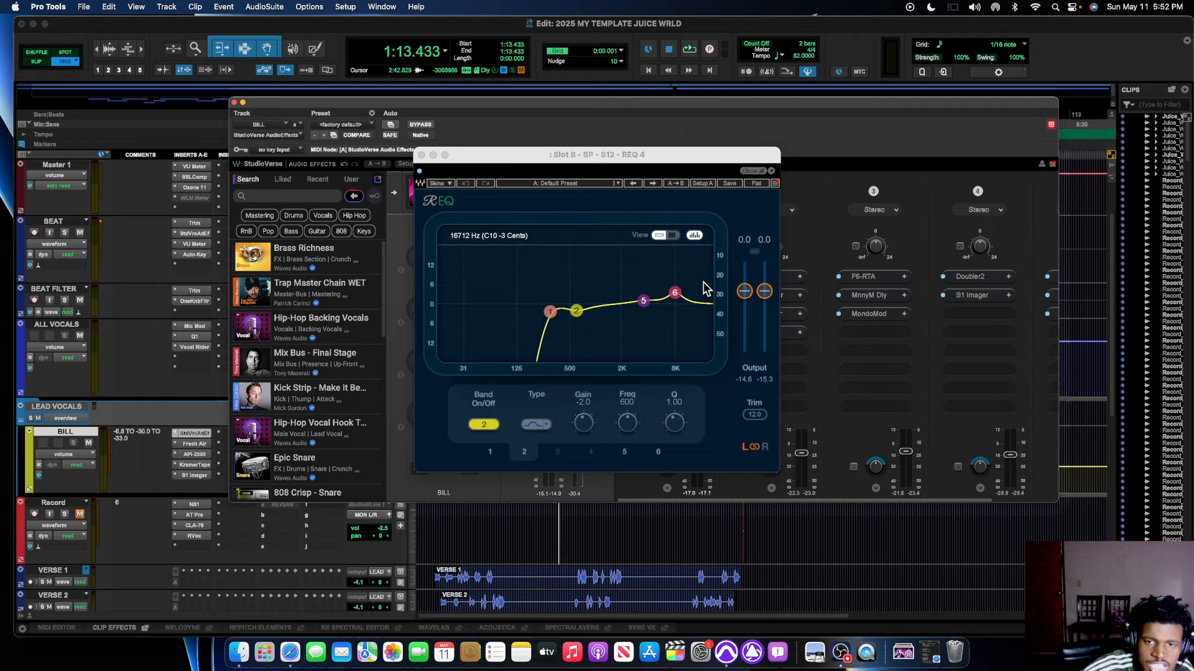
{"action": "left_click", "coordinate": [421, 155]}
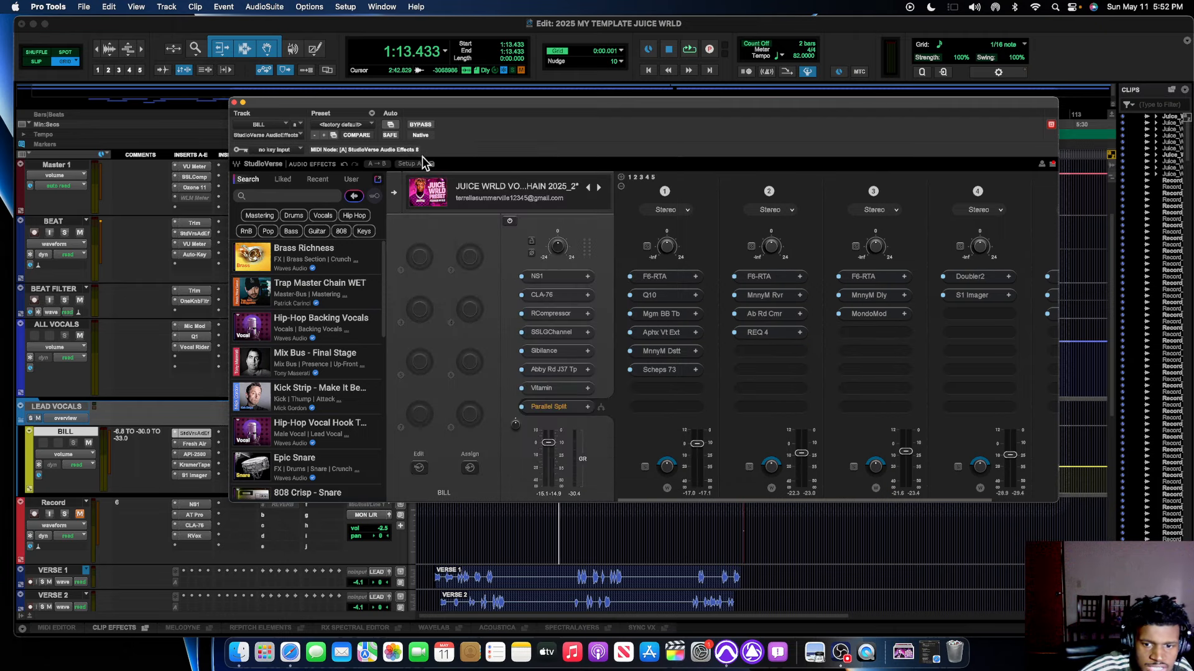
Move the StudioVerse window clear of the timeline and audition the song from about 1:37, then stop playback.
{"action": "left_click", "coordinate": [625, 527]}
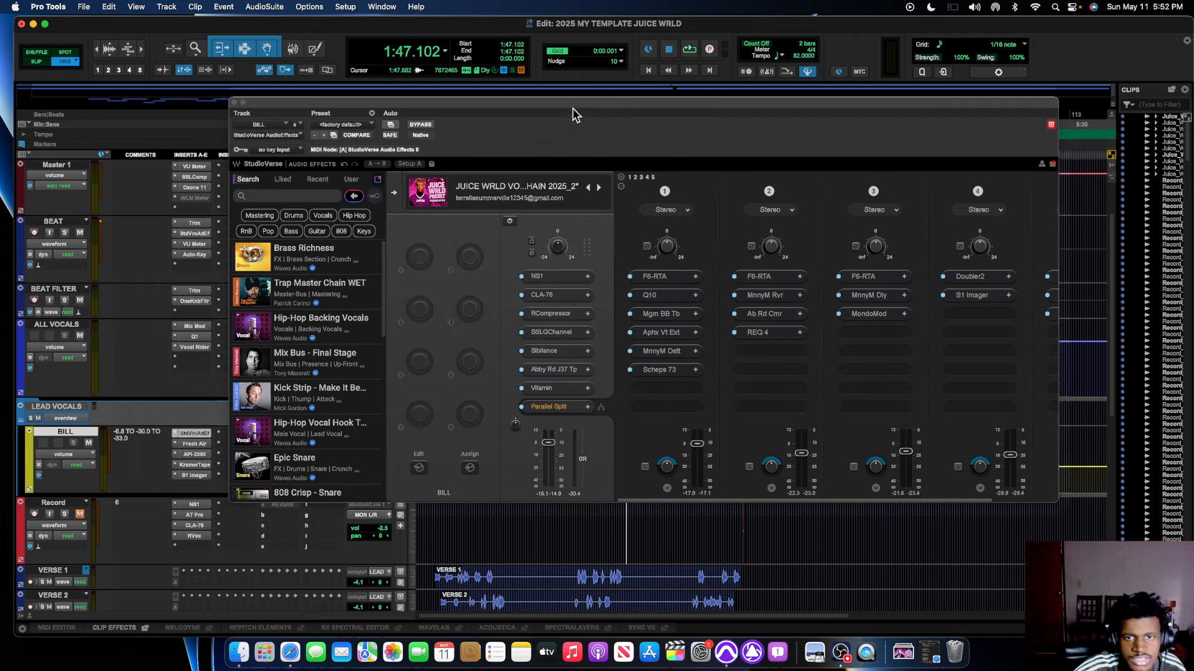
{"action": "left_click_drag", "start_coordinate": [578, 102], "coordinate": [787, 333]}
{"action": "left_click", "coordinate": [623, 295]}
{"action": "left_click", "coordinate": [607, 301]}
{"action": "key", "text": "space"}
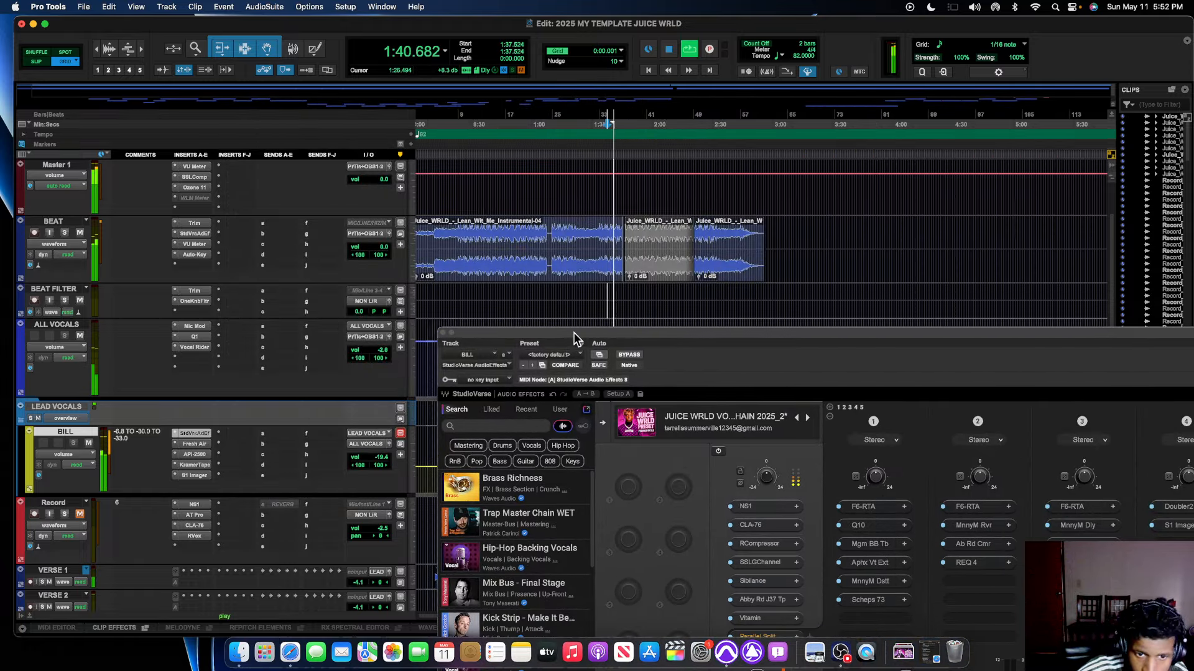
{"action": "left_click_drag", "start_coordinate": [574, 332], "coordinate": [589, 314]}
{"action": "key", "text": "space"}
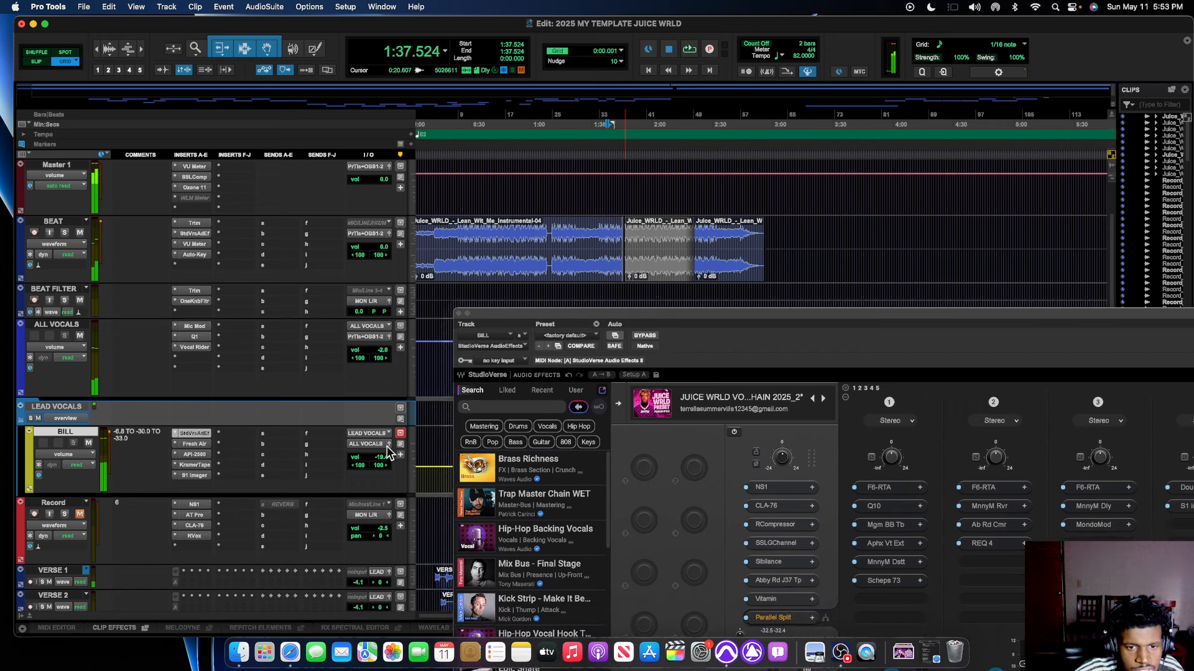
Set the BILL track volume to -18.8 dB while auditioning from 1:37, then close its fader, stop playback and move the StudioVerse window back.
{"action": "left_click", "coordinate": [389, 445]}
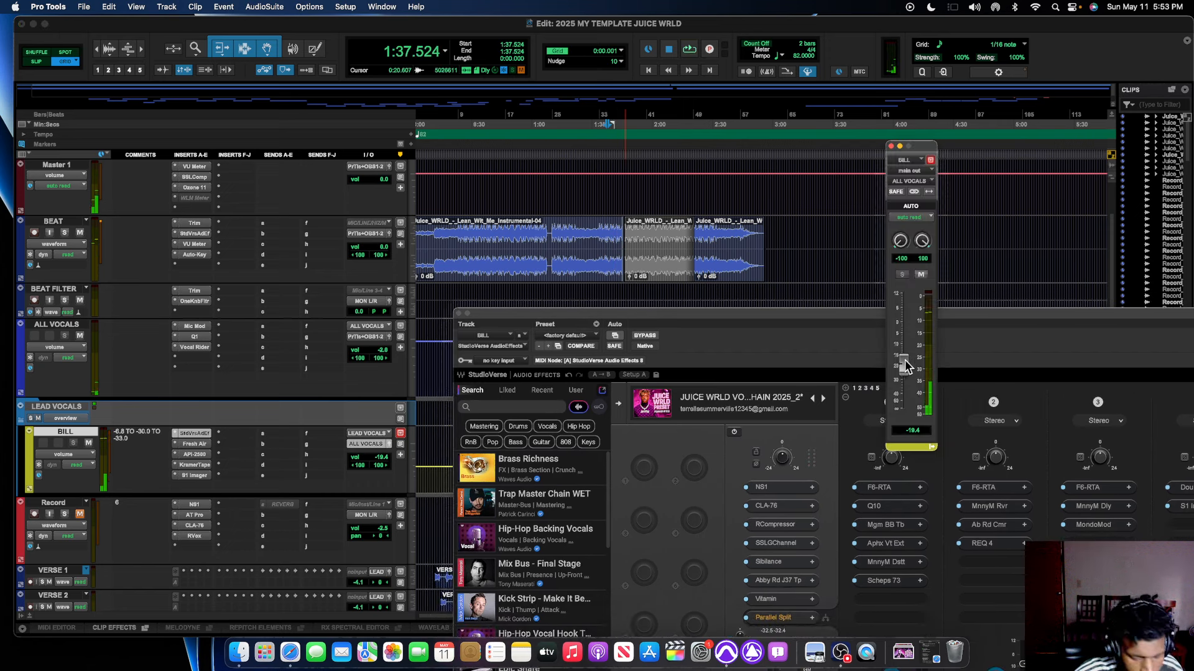
{"action": "left_click_drag", "start_coordinate": [906, 367], "coordinate": [903, 362]}
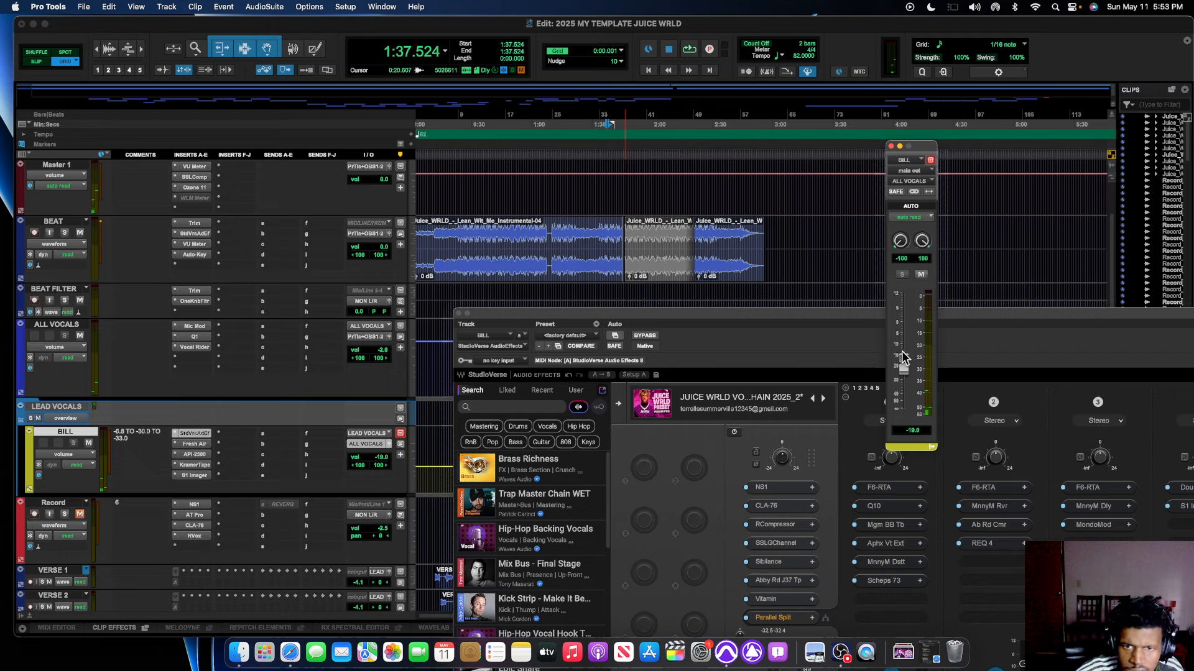
{"action": "key", "text": "space"}
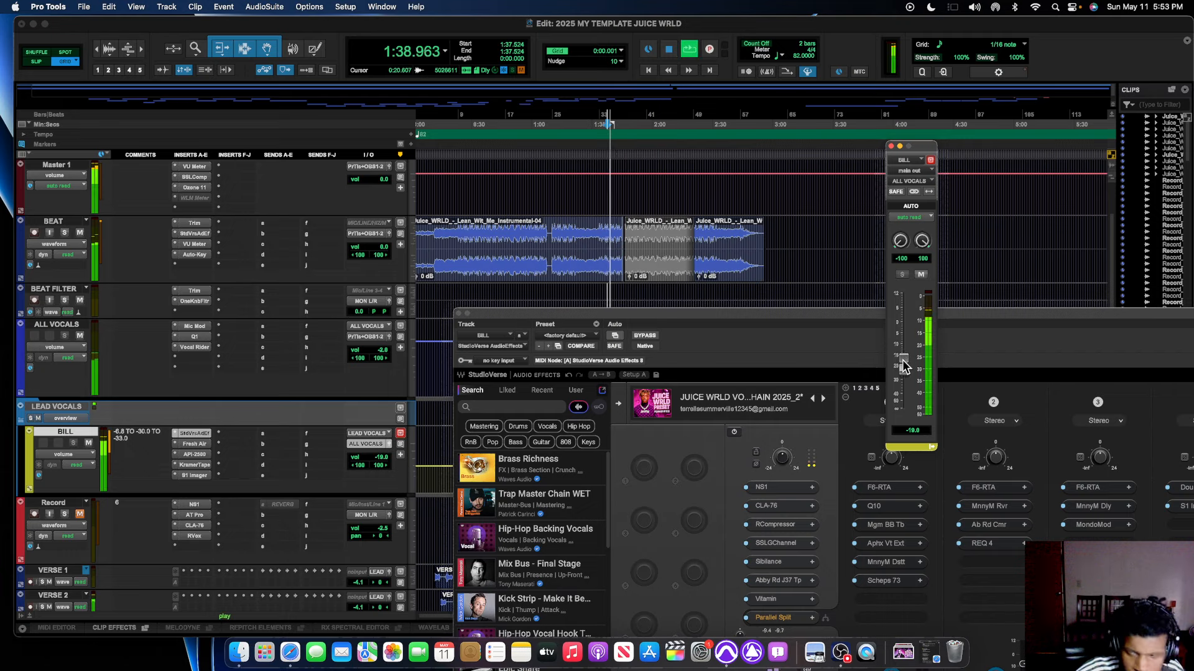
{"action": "left_click_drag", "start_coordinate": [903, 361], "coordinate": [904, 352]}
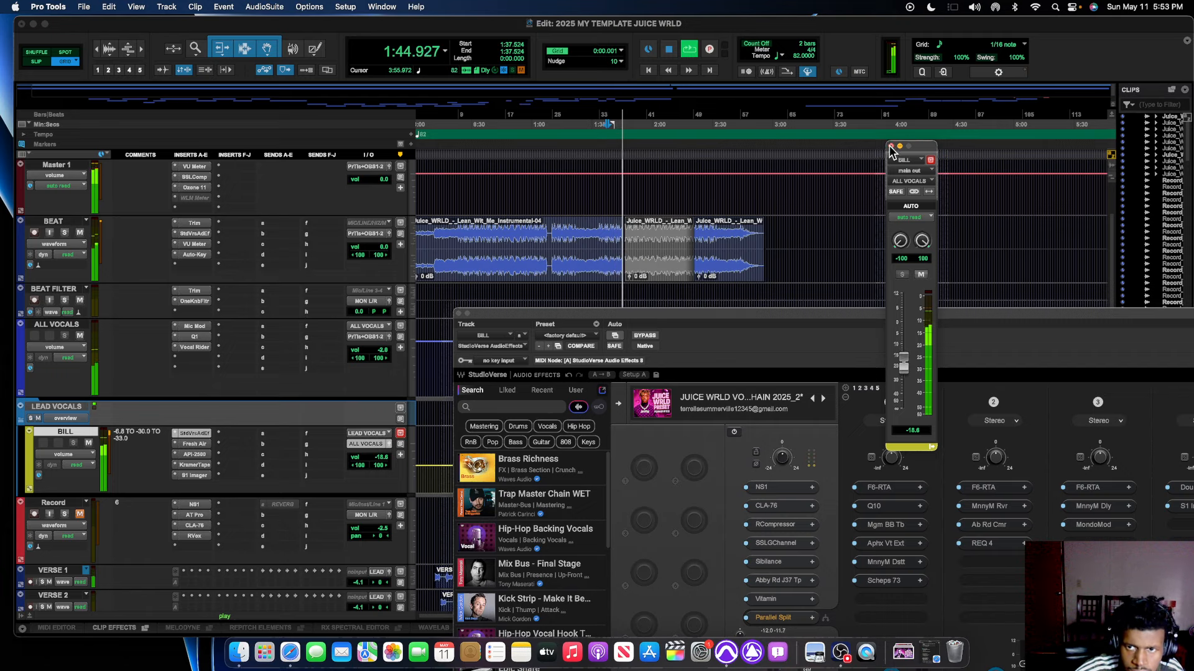
{"action": "left_click", "coordinate": [889, 146]}
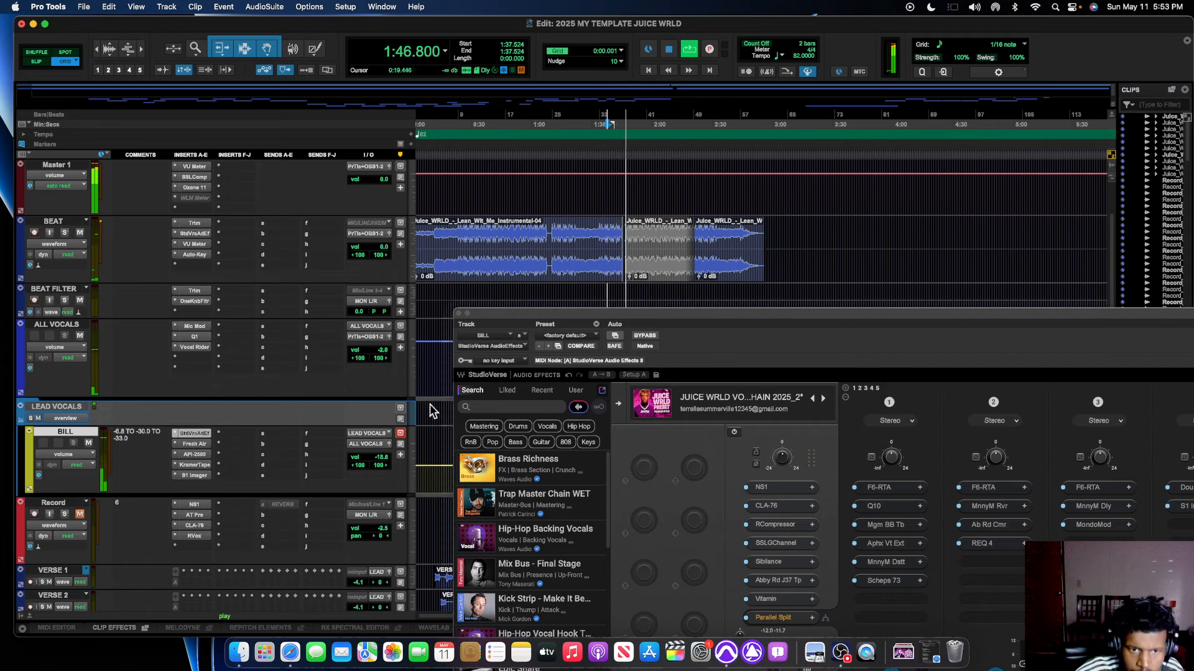
{"action": "left_click", "coordinate": [698, 273]}
{"action": "left_click_drag", "start_coordinate": [696, 312], "coordinate": [454, 123]}
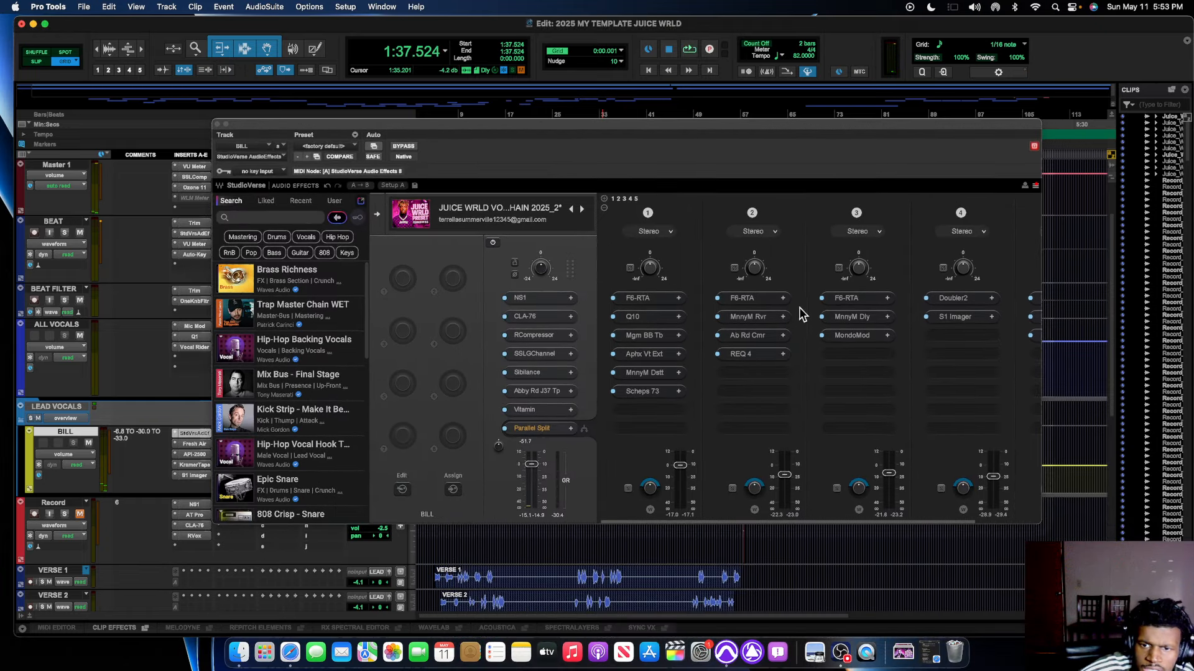
Check the F6-RTA on the third parallel split, close it and remove it from that split.
{"action": "left_click", "coordinate": [844, 300]}
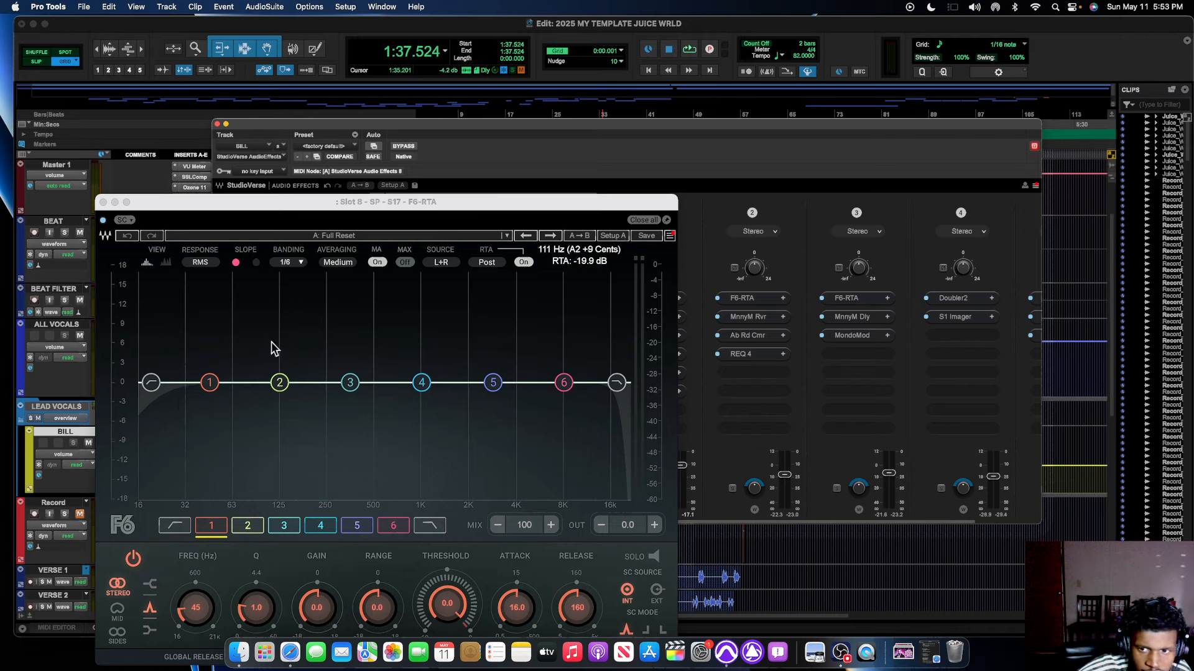
{"action": "left_click", "coordinate": [103, 203]}
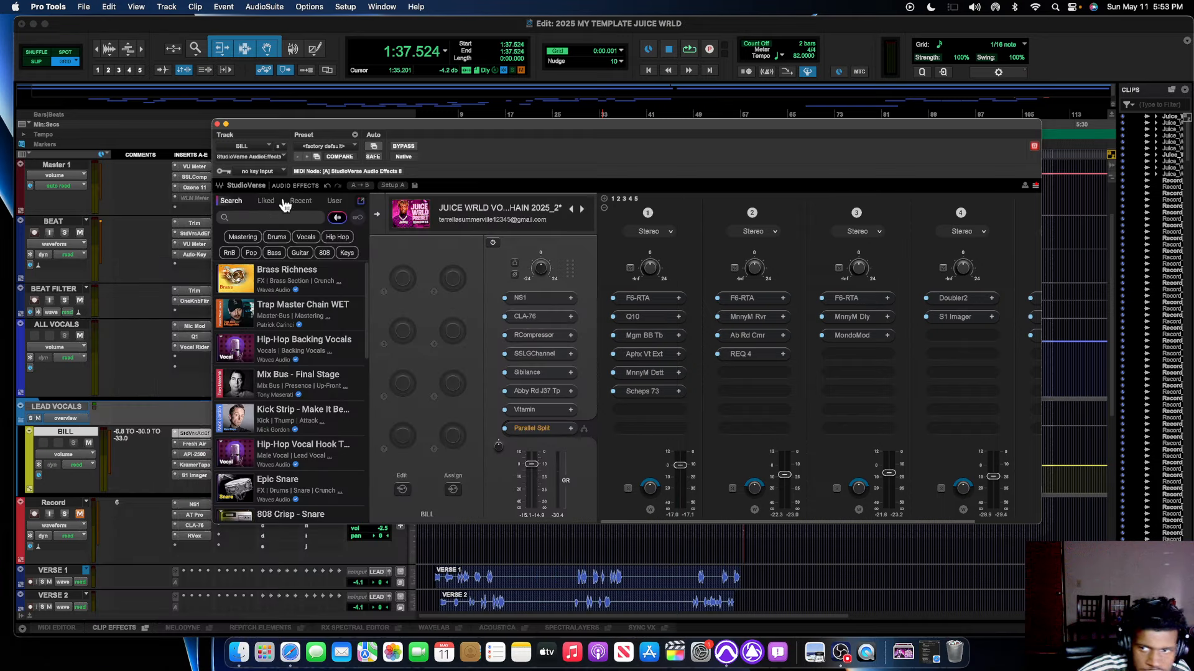
{"action": "left_click", "coordinate": [884, 298]}
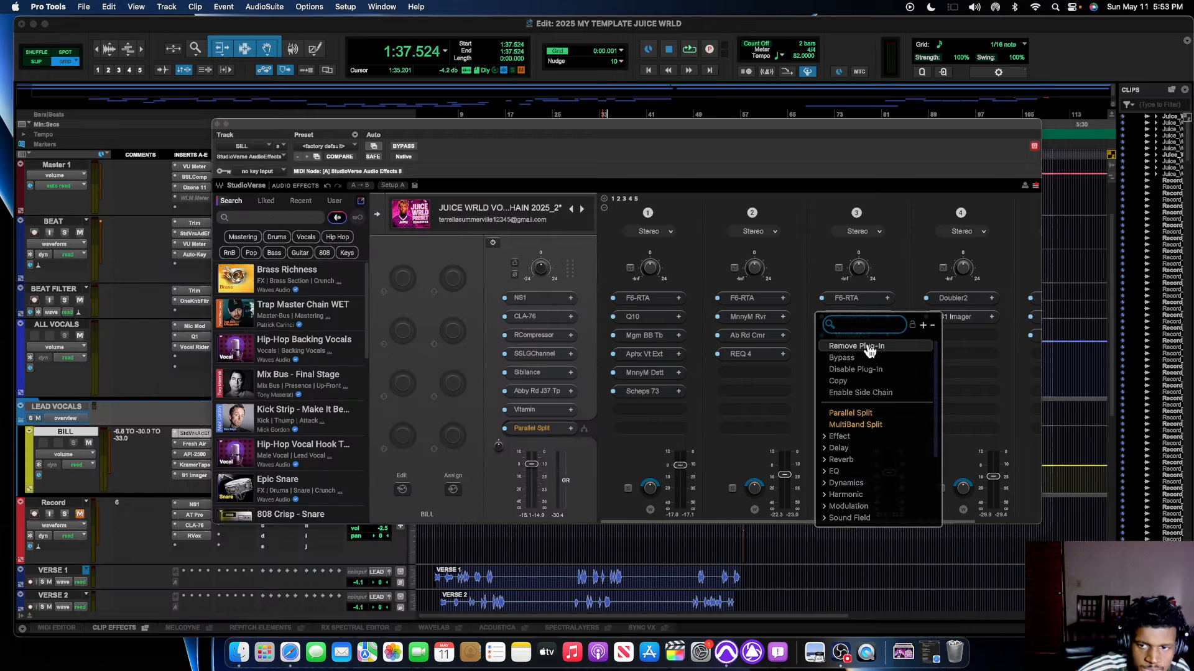
{"action": "left_click", "coordinate": [869, 347]}
{"action": "mouse_move", "coordinate": [862, 319]}
{"action": "left_mouse_down"}
{"action": "mouse_move", "coordinate": [870, 293]}
{"action": "mouse_move", "coordinate": [865, 322]}
{"action": "left_mouse_up"}
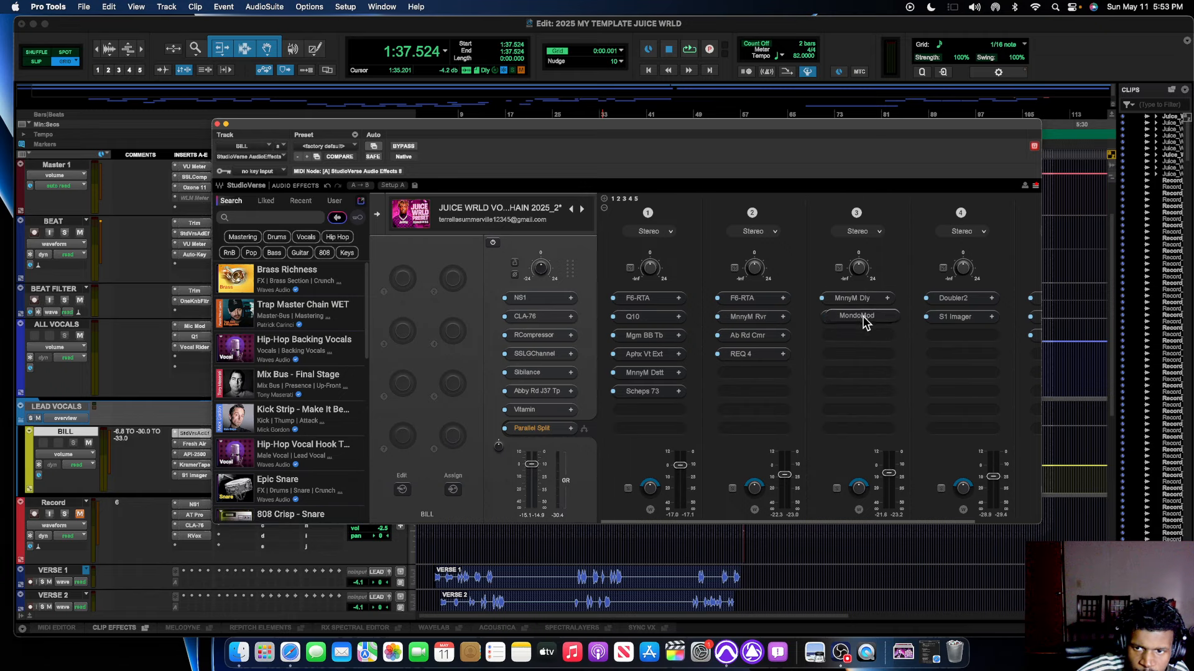
Open the MannyM Delay on the third parallel split and examine its right feedback, delay time, low-pass, high-pass and dry/wet settings.
{"action": "double_click", "coordinate": [848, 297]}
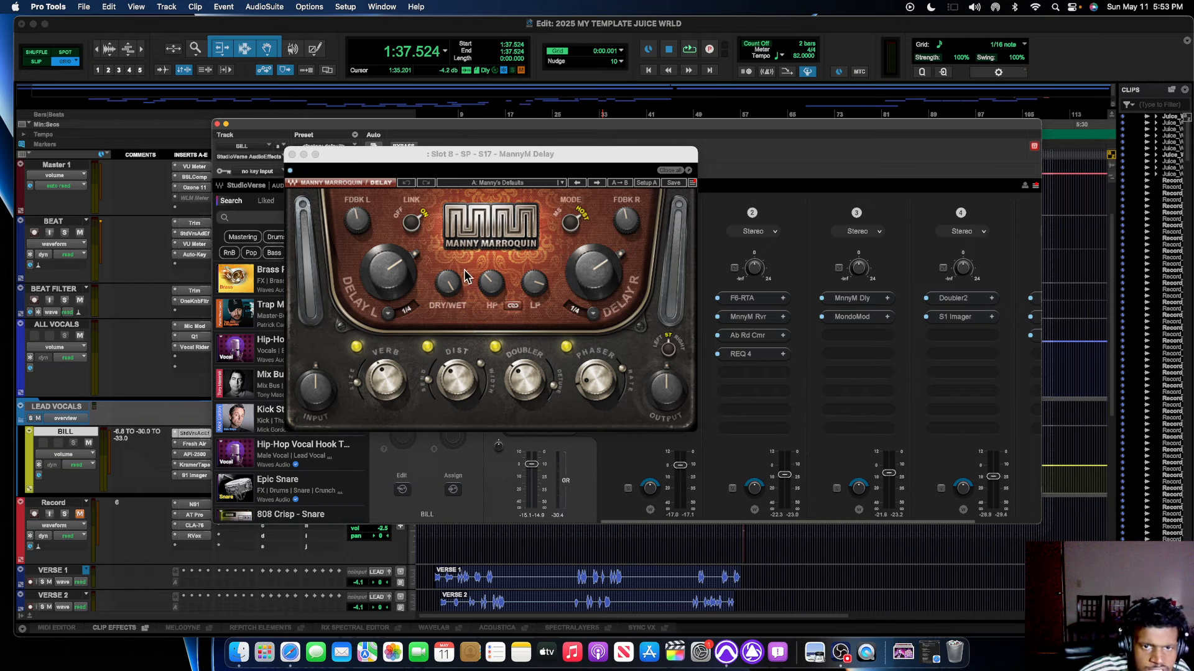
{"action": "left_click", "coordinate": [626, 220]}
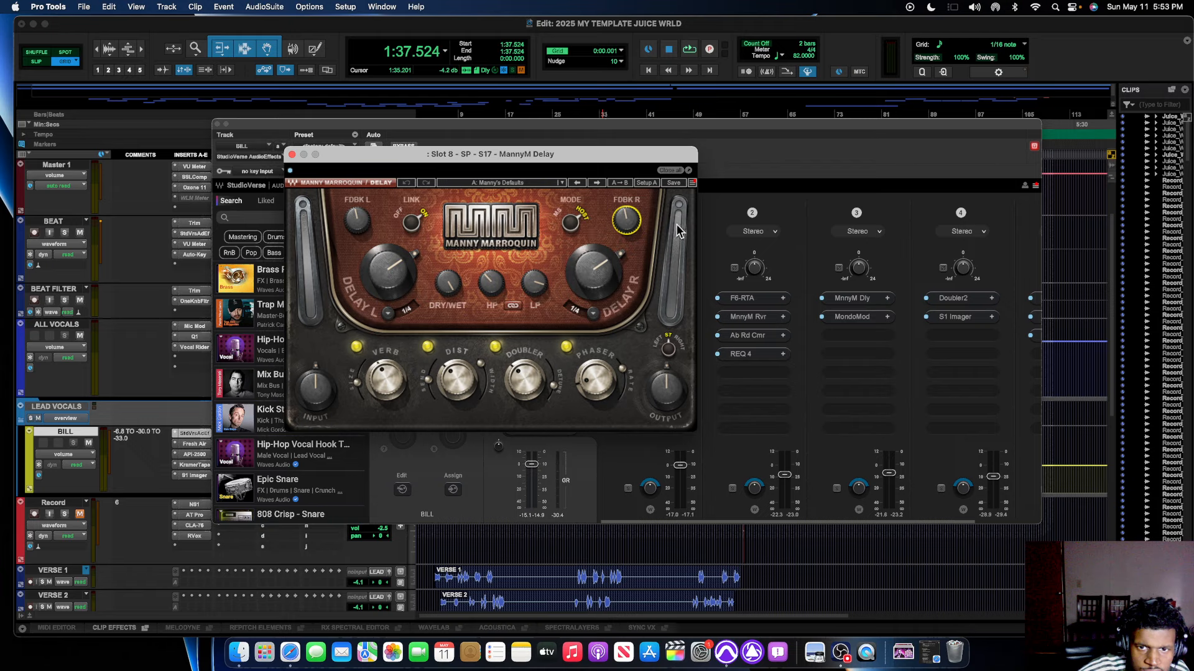
{"action": "left_click", "coordinate": [592, 282]}
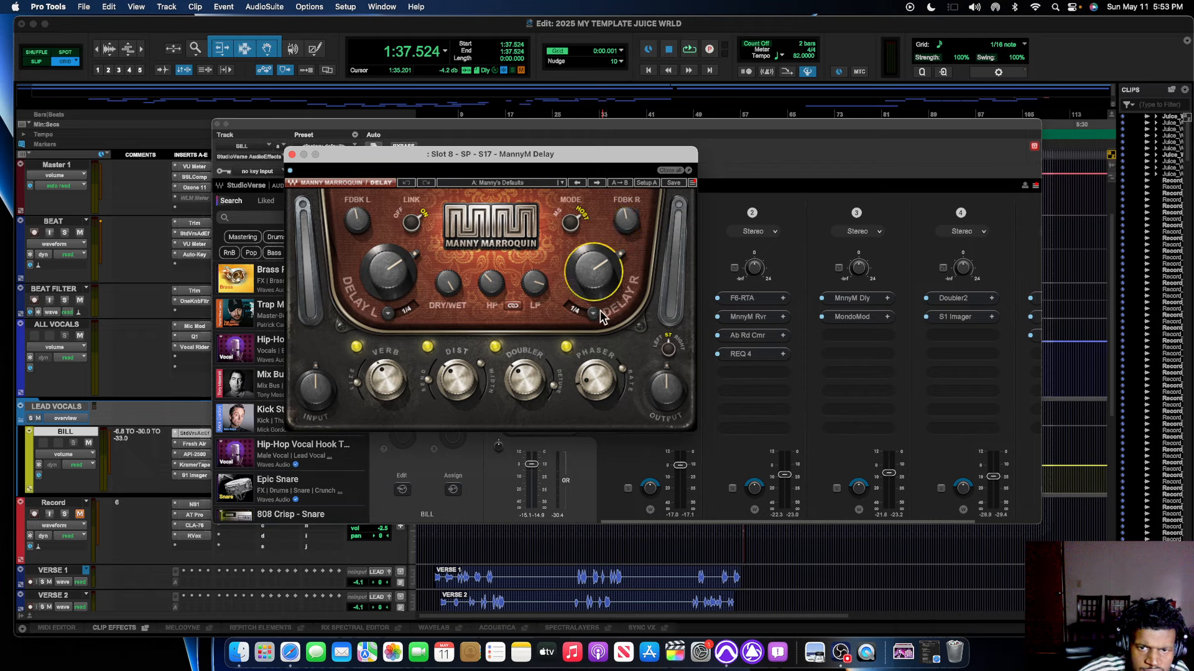
{"action": "left_click", "coordinate": [533, 284]}
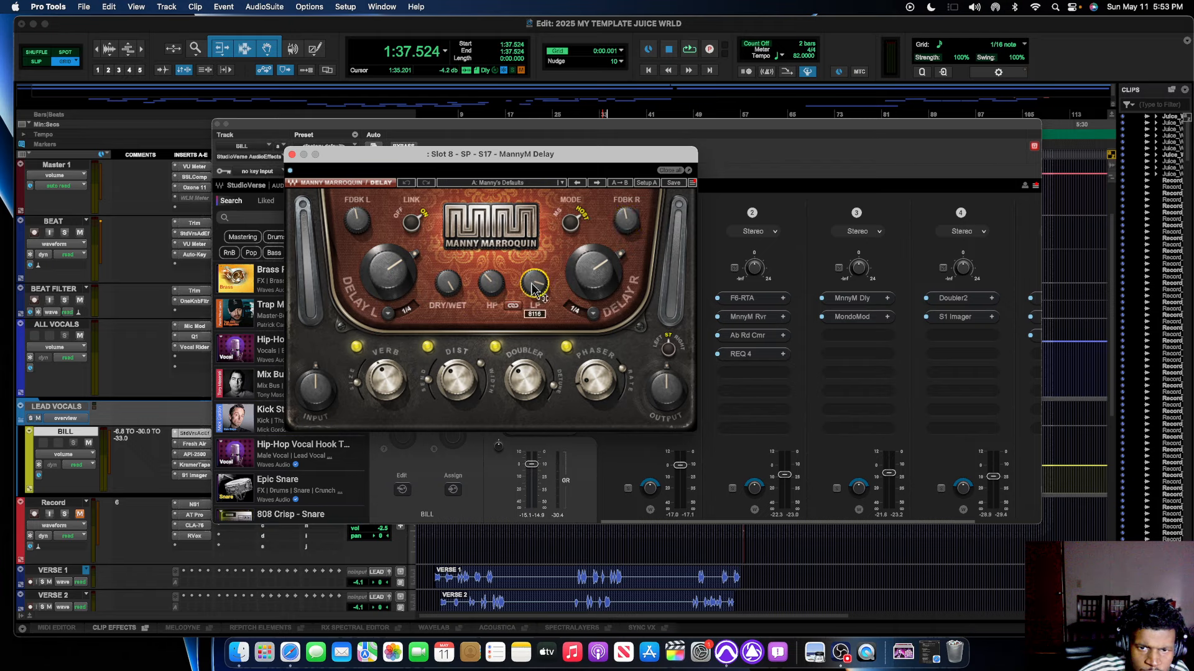
{"action": "left_click", "coordinate": [498, 288]}
{"action": "left_click", "coordinate": [448, 284]}
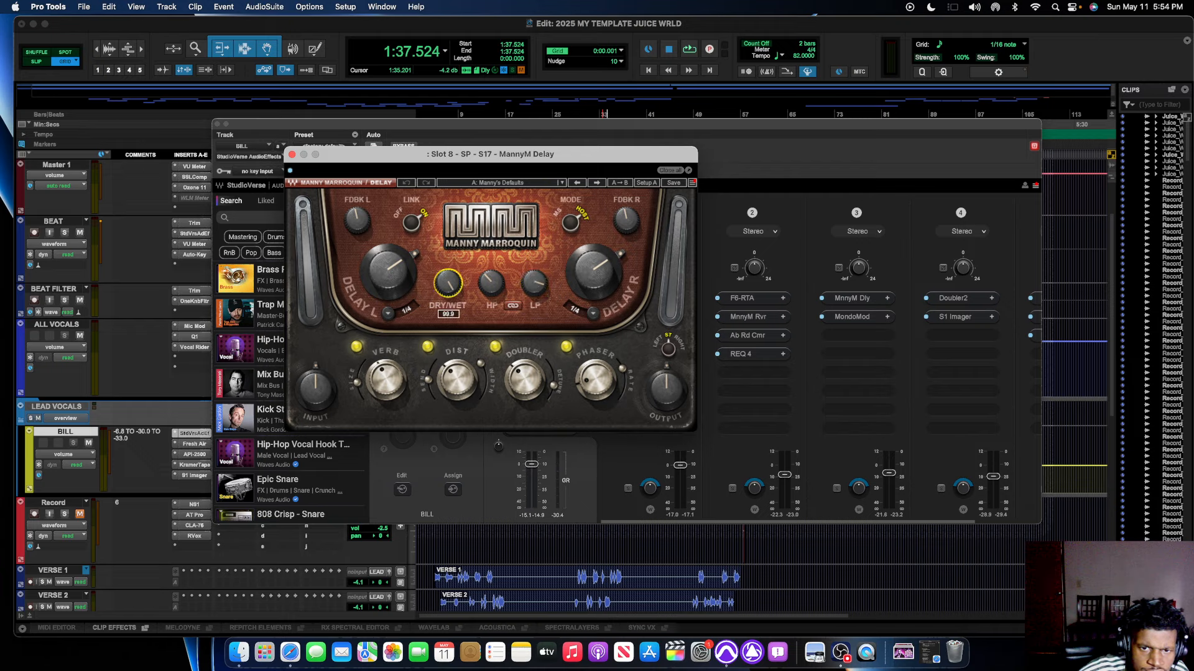
Set the MannyM Delay's Verb amount to 40.1, check its Dist, Doubler and Phaser settings, then close the plugin.
{"action": "left_click", "coordinate": [384, 390]}
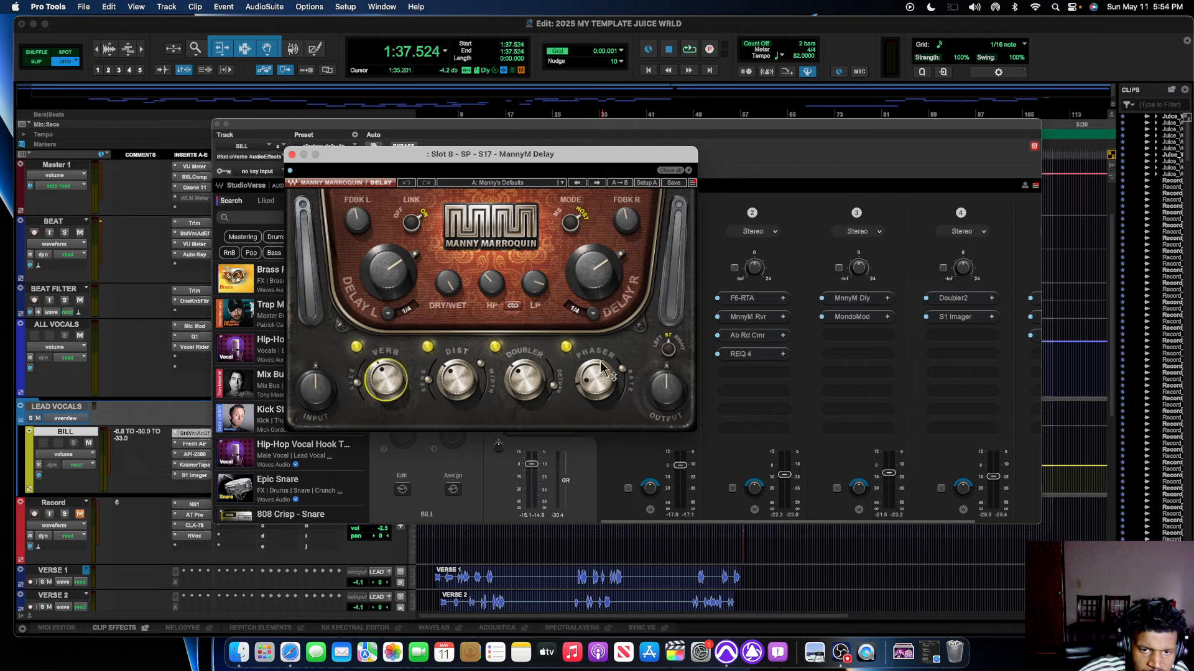
{"action": "left_click_drag", "start_coordinate": [385, 387], "coordinate": [385, 379]}
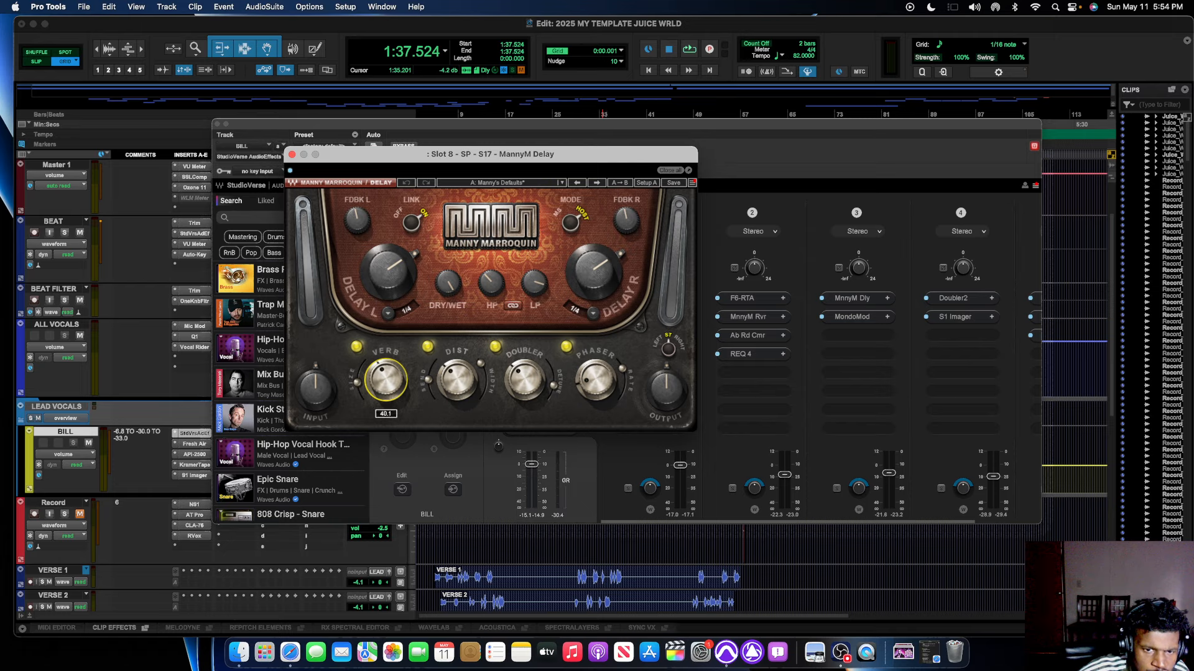
{"action": "left_click", "coordinate": [358, 383]}
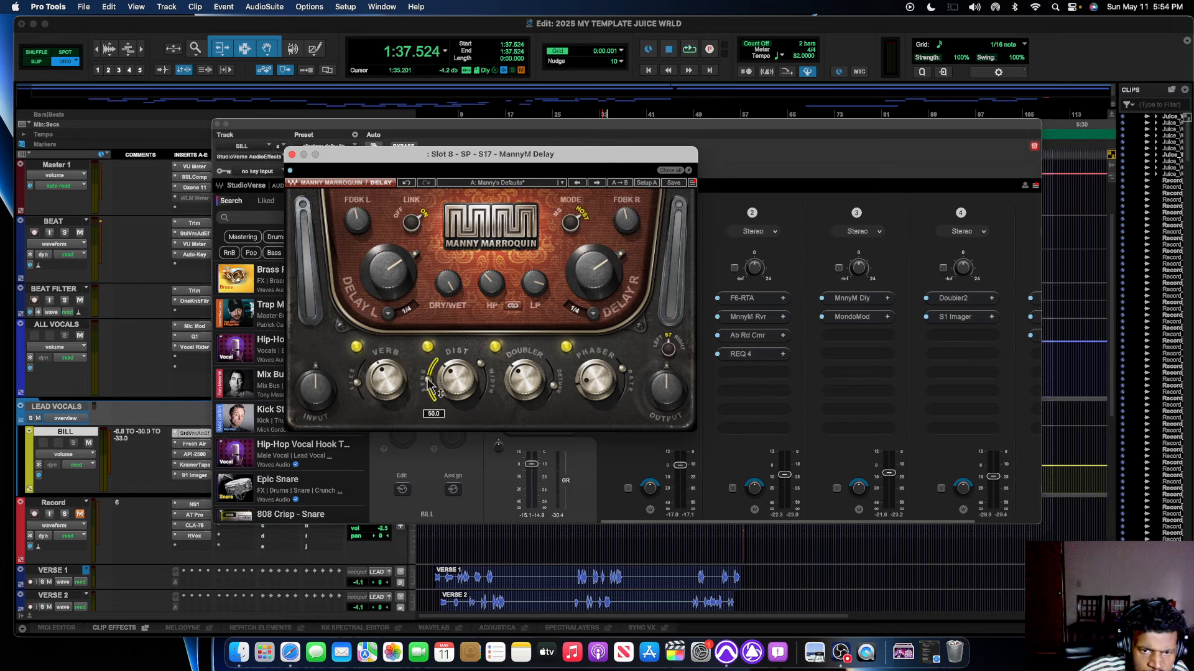
{"action": "left_click", "coordinate": [457, 380]}
{"action": "left_click", "coordinate": [485, 376]}
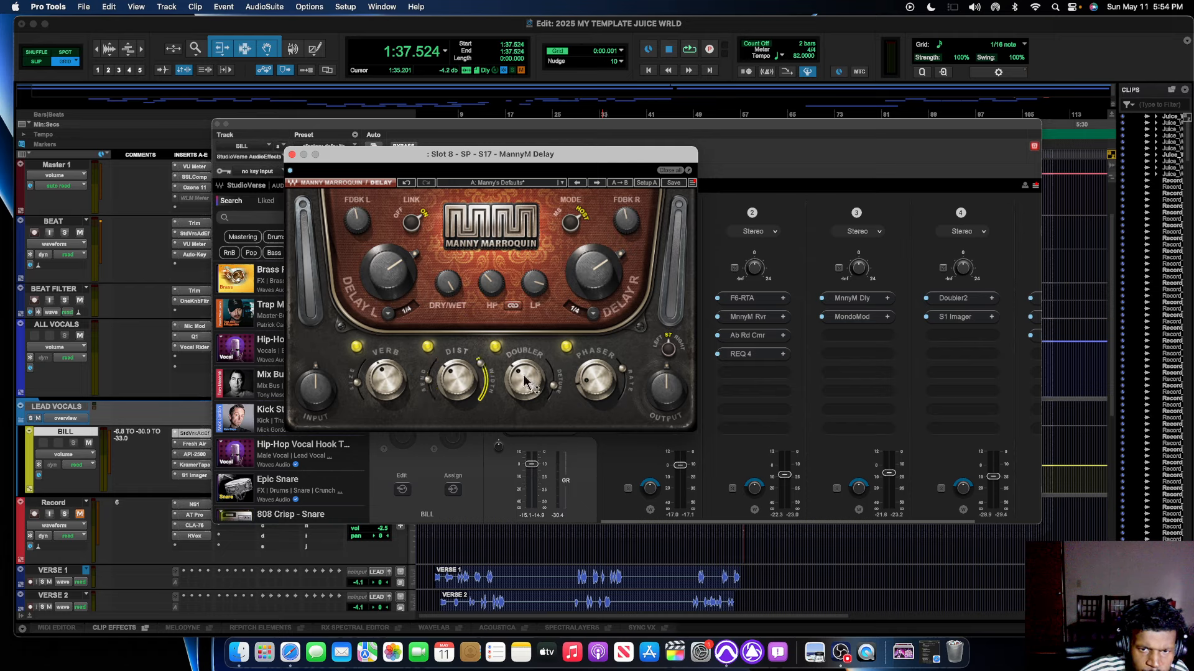
{"action": "left_click", "coordinate": [553, 385]}
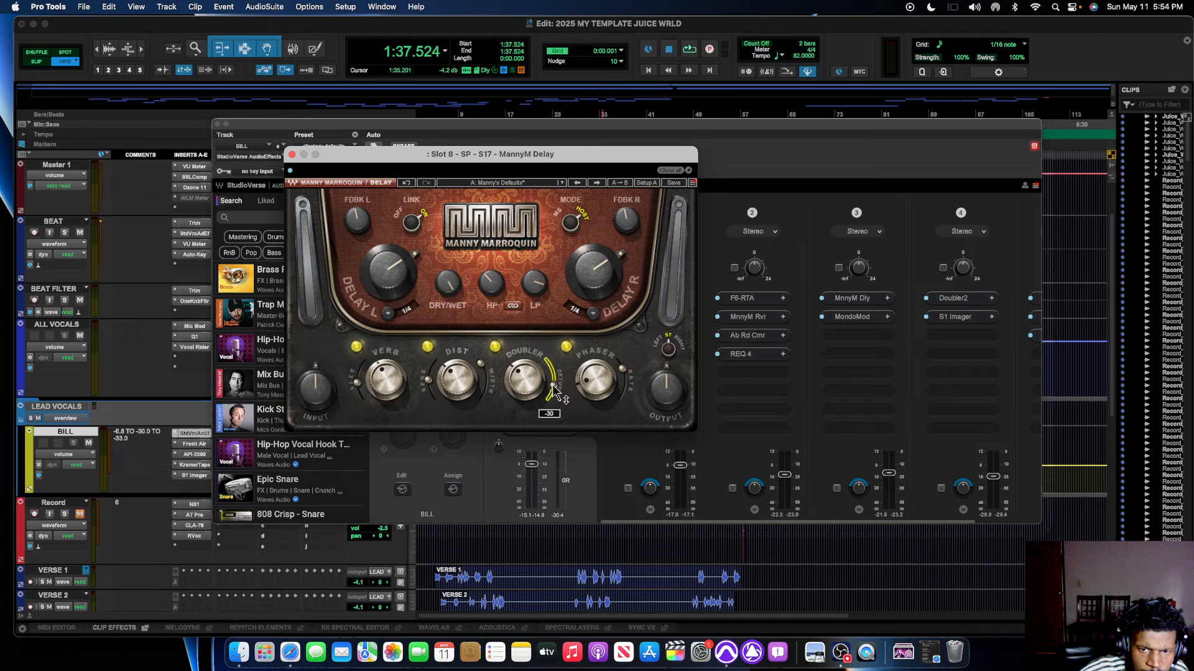
{"action": "left_click", "coordinate": [605, 388]}
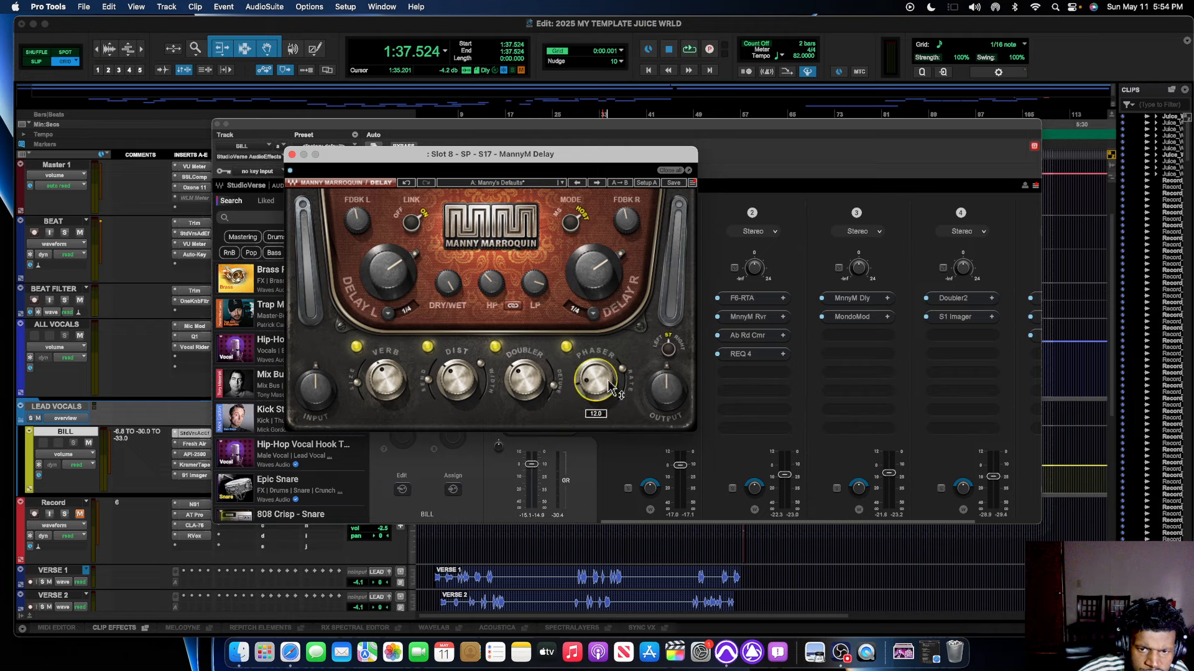
{"action": "left_click", "coordinate": [625, 381]}
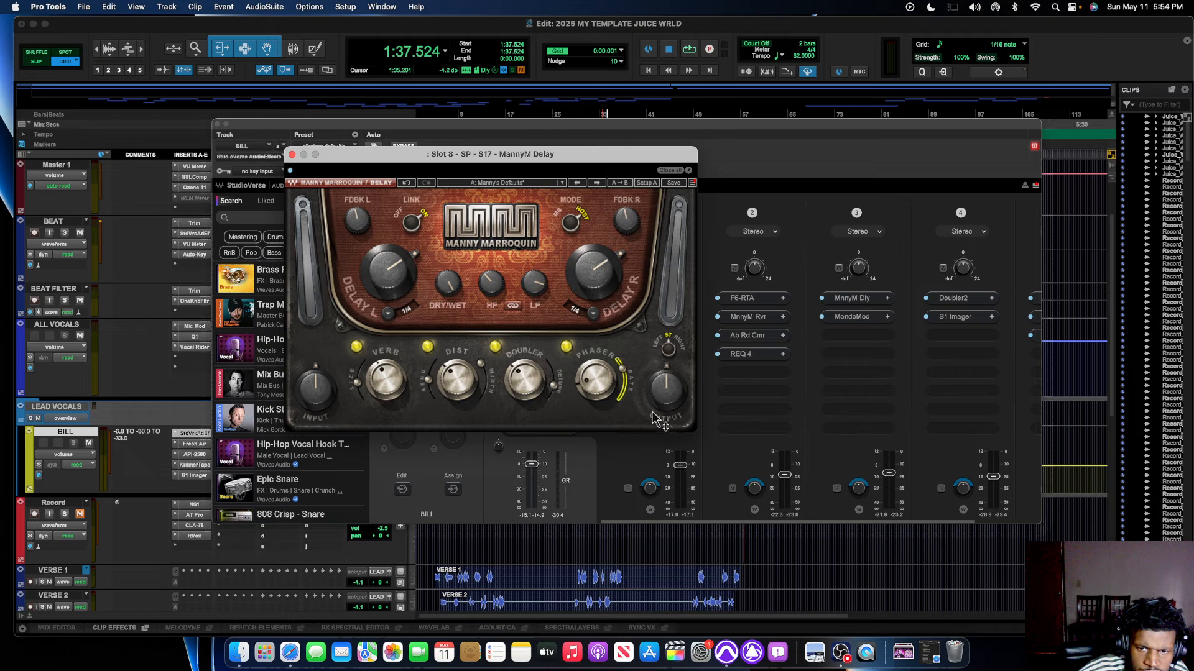
{"action": "left_click", "coordinate": [292, 154]}
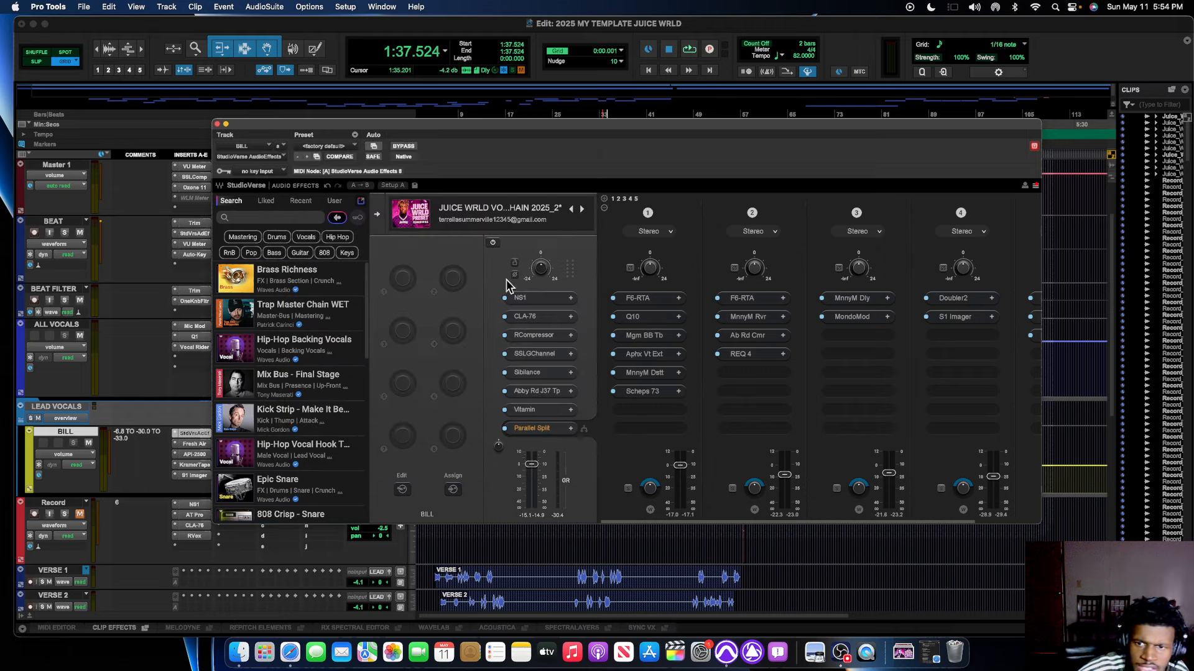
Examine the MondoMod on the third parallel split and the Doubler2 and S1 Imager on the fourth, closing each after viewing.
{"action": "left_click", "coordinate": [859, 318]}
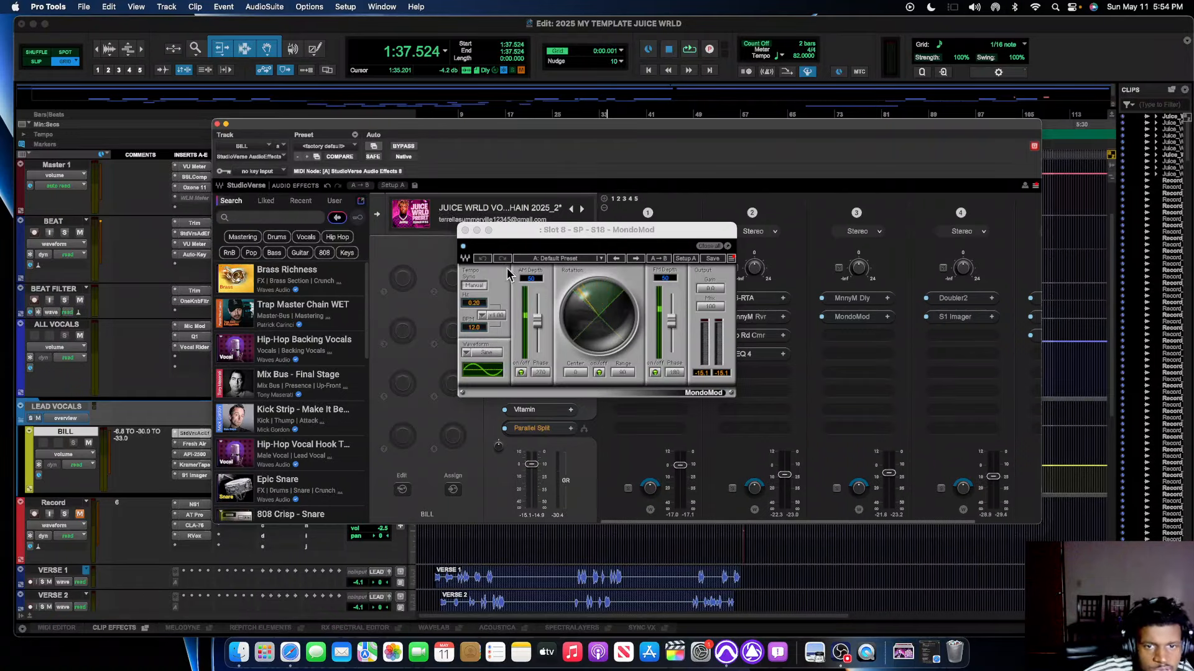
{"action": "left_click", "coordinate": [464, 230]}
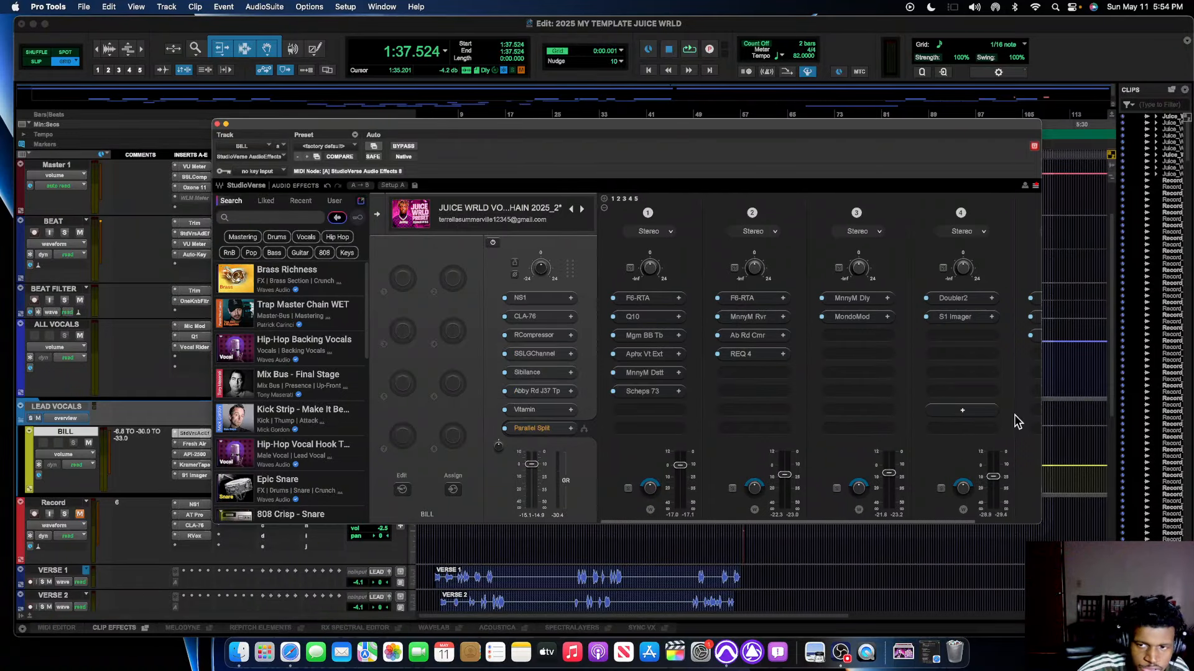
{"action": "left_click_drag", "start_coordinate": [886, 520], "coordinate": [929, 519]}
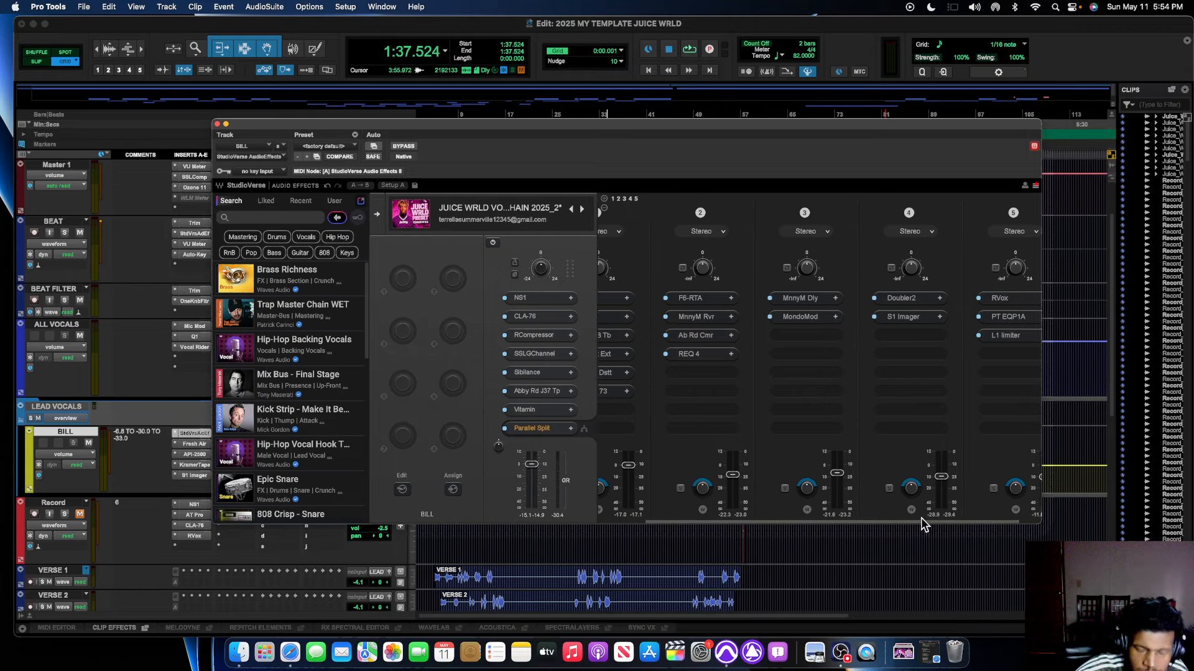
{"action": "left_click", "coordinate": [912, 298]}
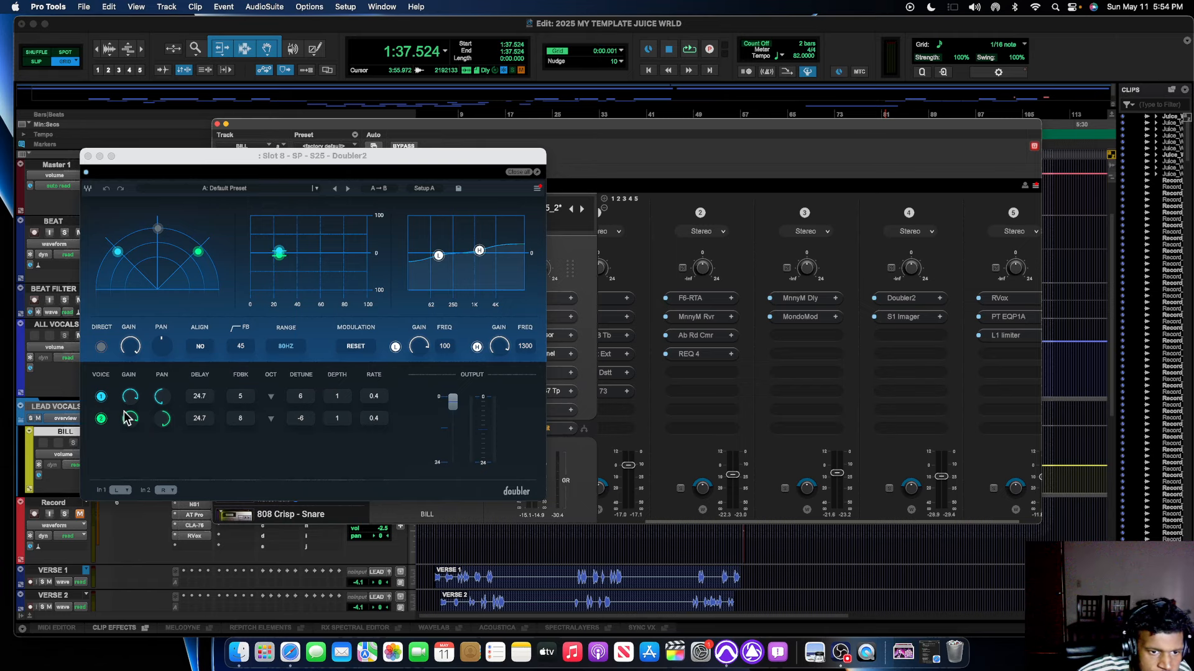
{"action": "left_click", "coordinate": [87, 156]}
{"action": "left_click", "coordinate": [898, 317]}
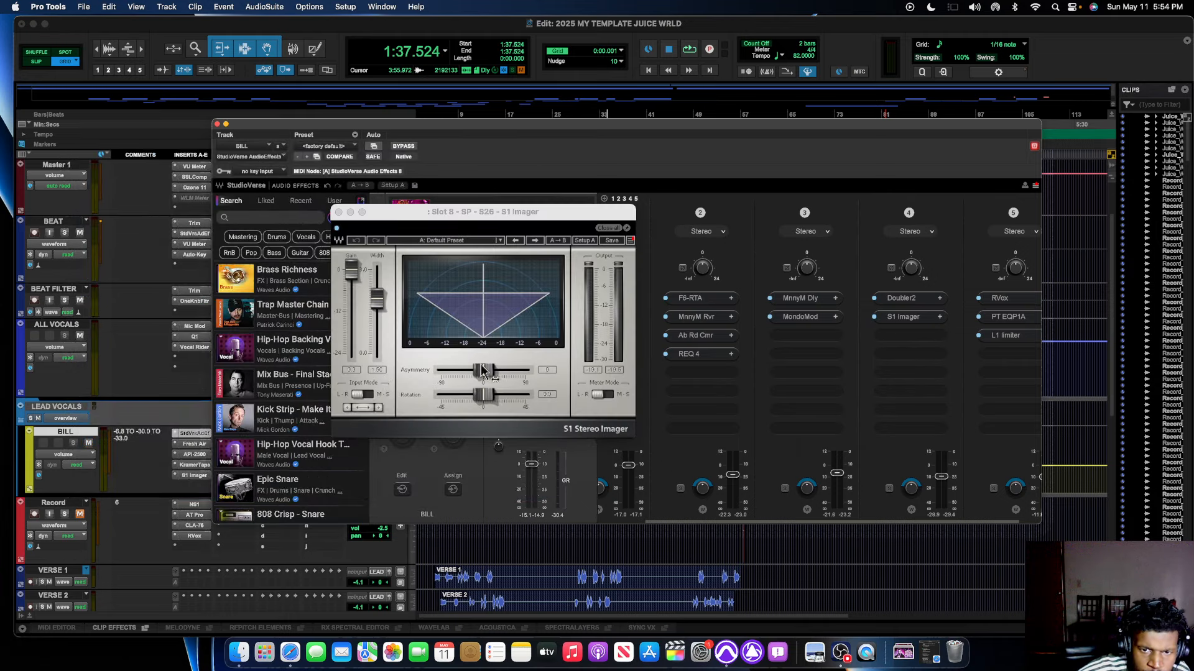
{"action": "left_click", "coordinate": [337, 214]}
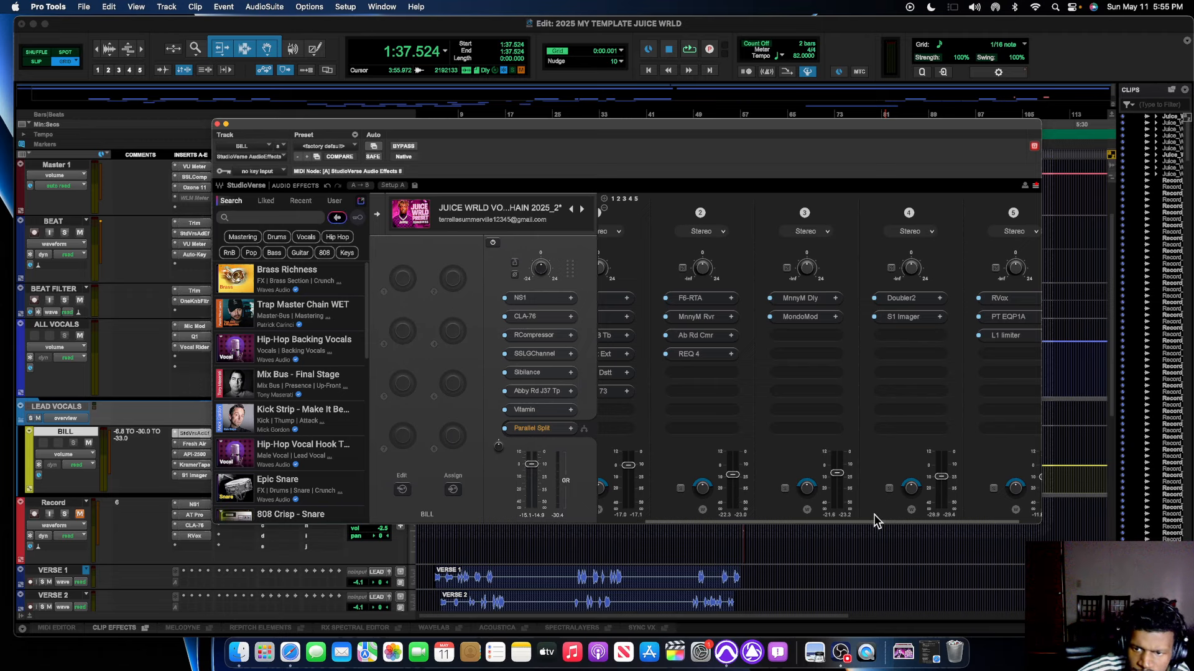
Open the RVox on the fifth parallel split, check its compression, gate and gain settings, then close it.
{"action": "left_click_drag", "start_coordinate": [864, 520], "coordinate": [908, 519]}
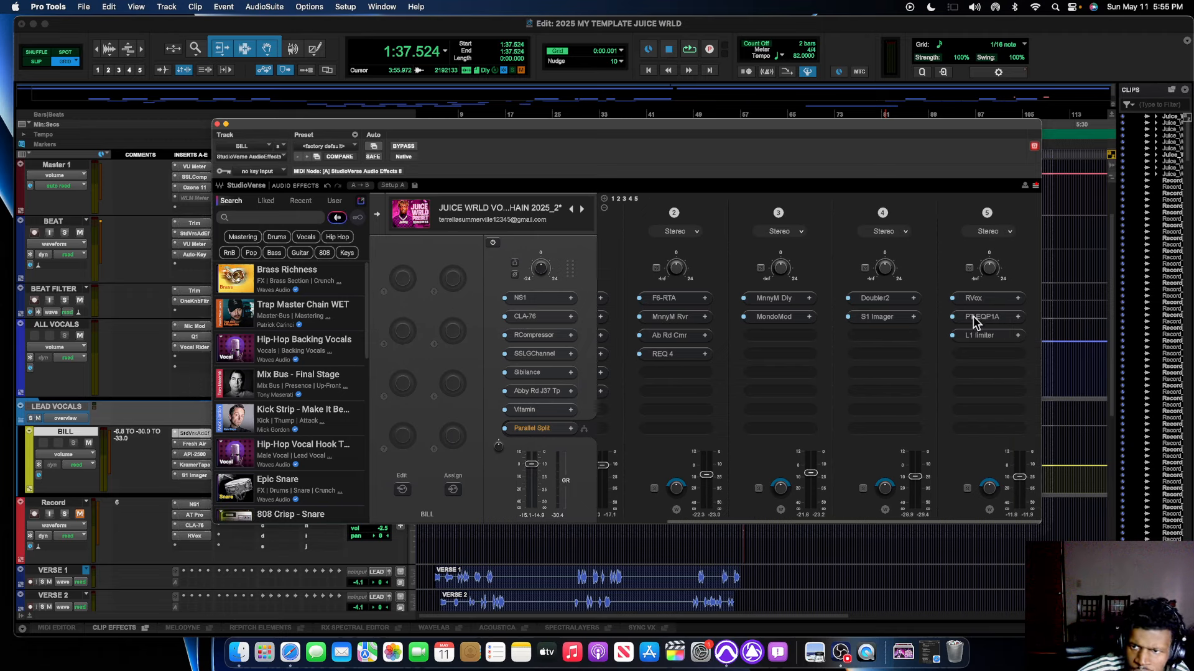
{"action": "left_click", "coordinate": [974, 298]}
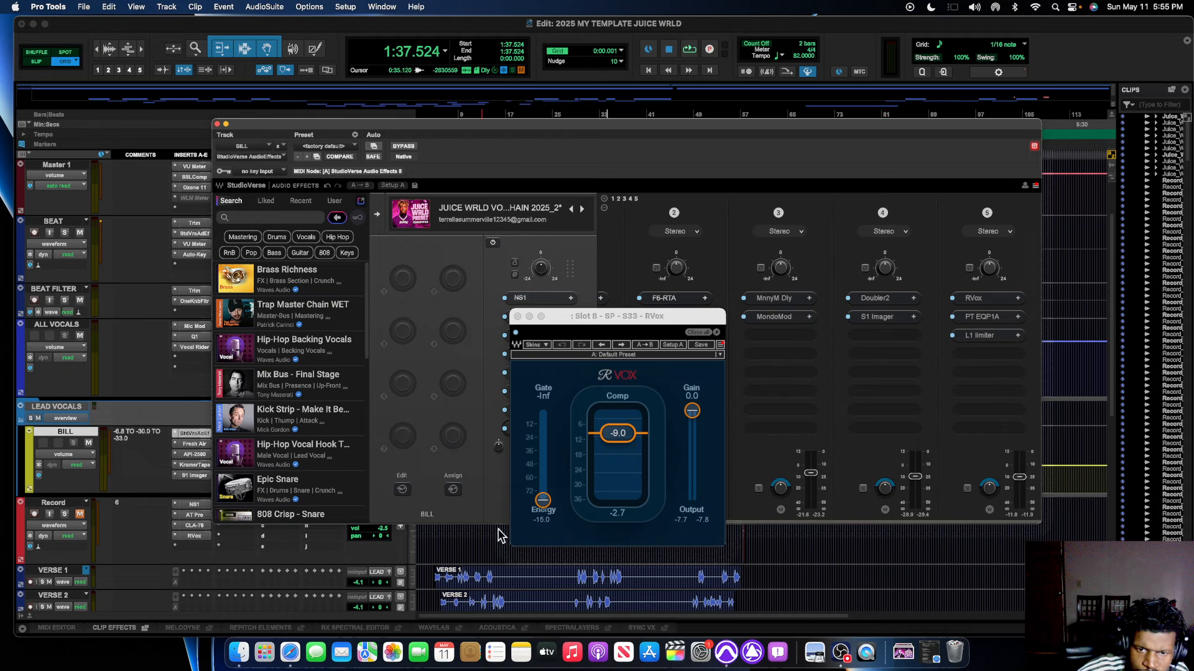
{"action": "left_click", "coordinate": [517, 316]}
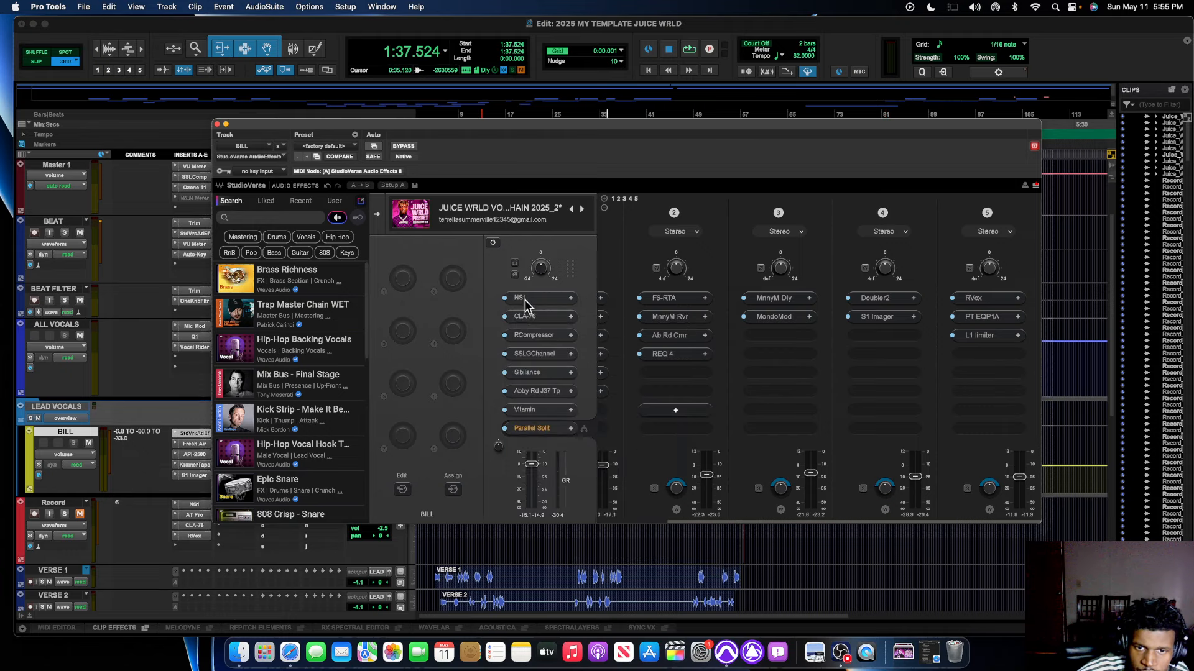
Open the PuigTec EQP1A on the fifth parallel split, move it into full view, check its EQ and gain settings, then close it.
{"action": "left_click", "coordinate": [992, 316]}
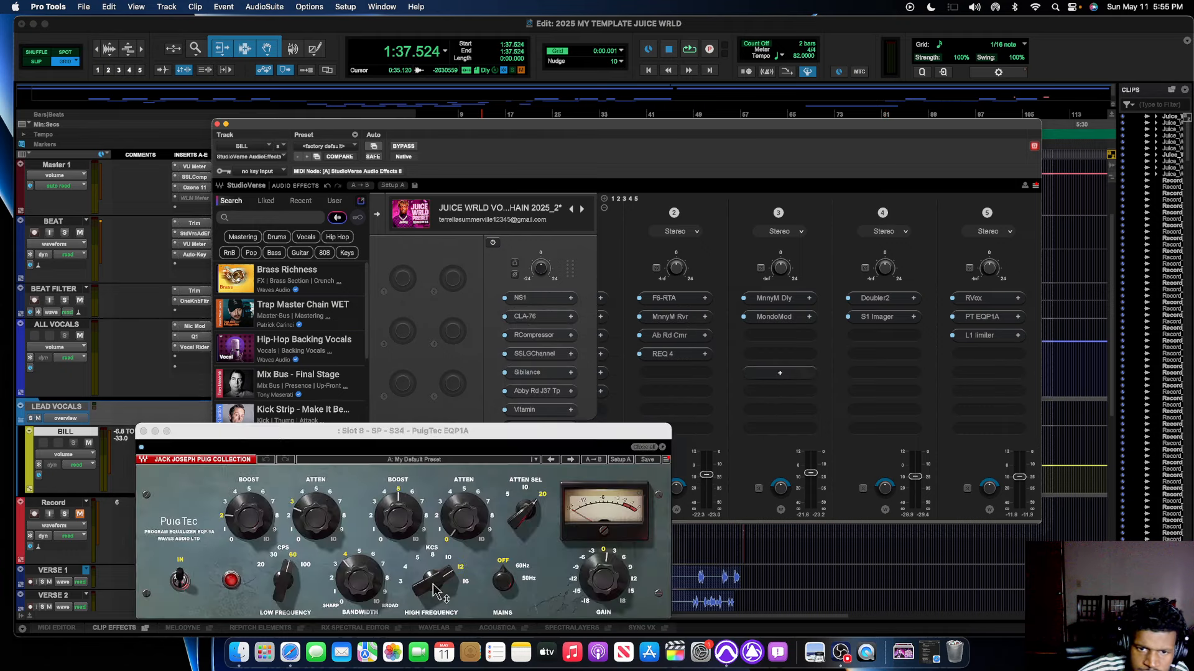
{"action": "mouse_move", "coordinate": [426, 433]}
{"action": "left_mouse_down"}
{"action": "mouse_move", "coordinate": [582, 175]}
{"action": "mouse_move", "coordinate": [584, 193]}
{"action": "left_mouse_up"}
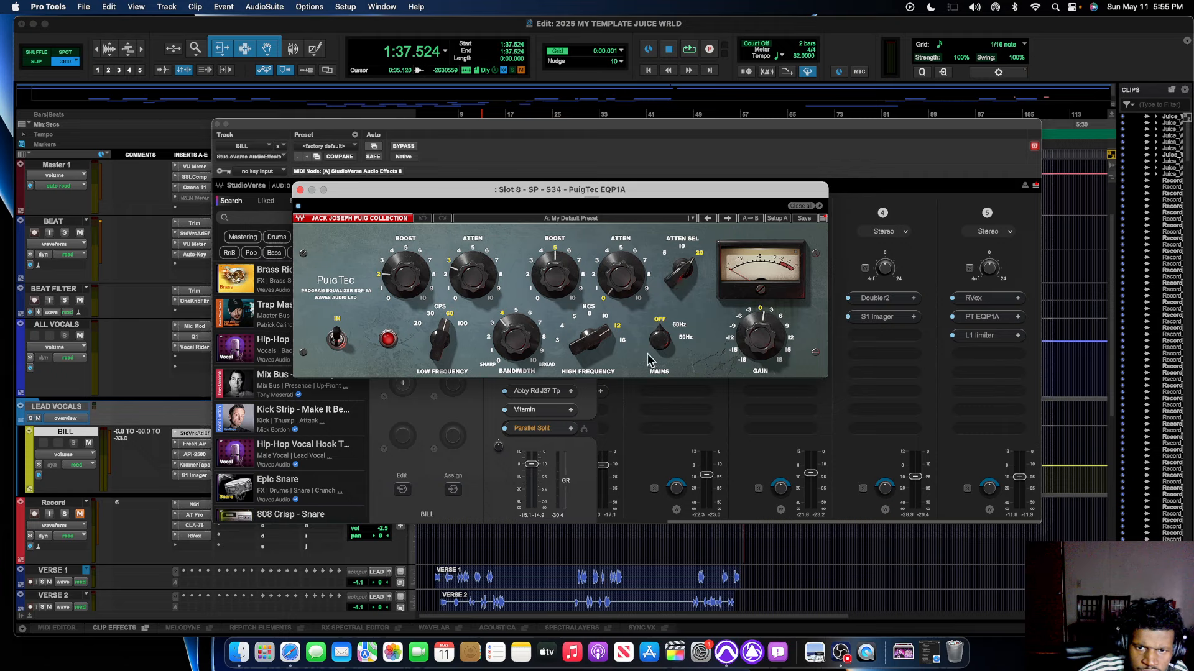
{"action": "left_click", "coordinate": [750, 344]}
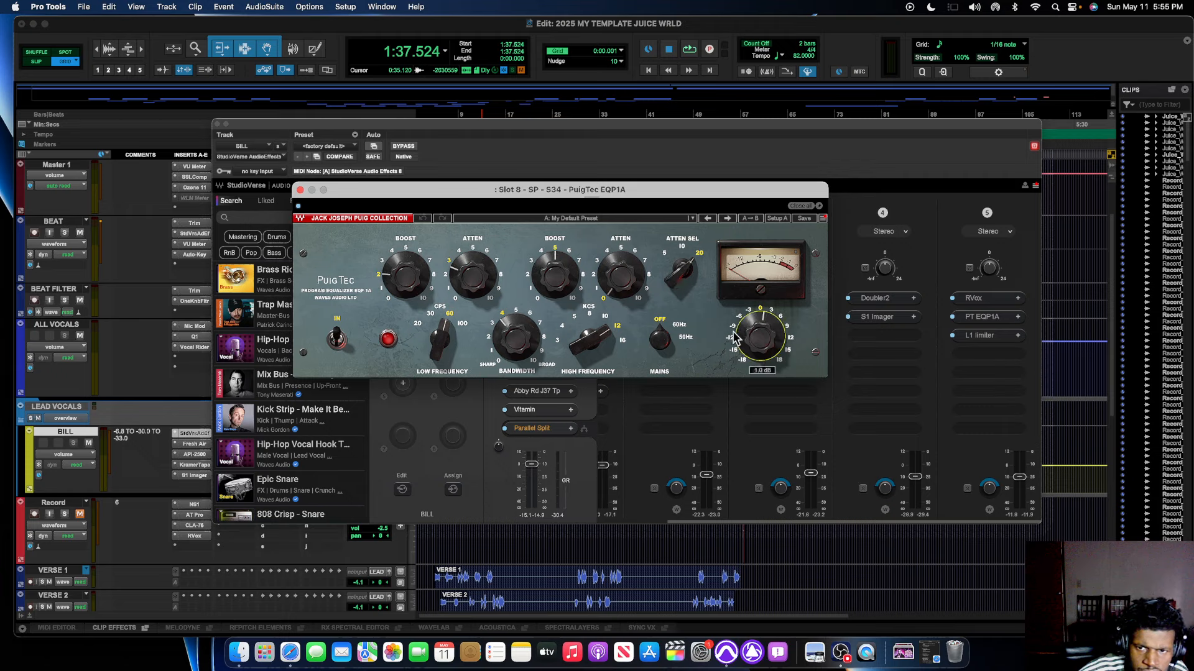
{"action": "left_click", "coordinate": [300, 189]}
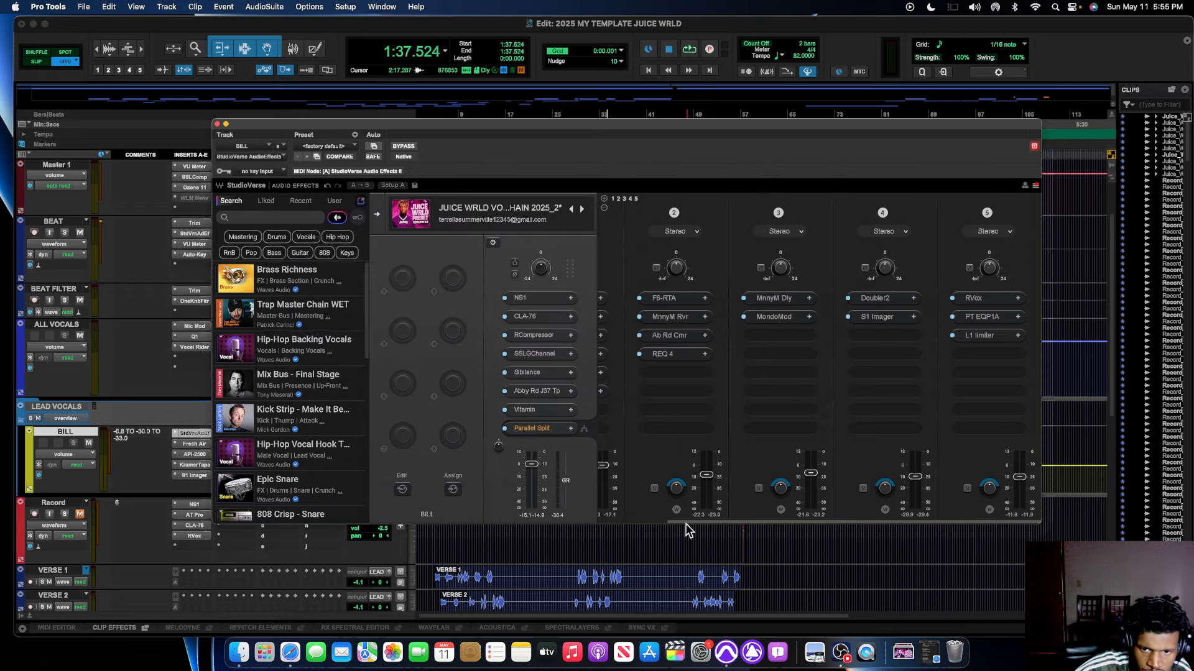
Review the volume fader levels of the parallel splits from the first through the fifth.
{"action": "left_click_drag", "start_coordinate": [687, 523], "coordinate": [606, 525]}
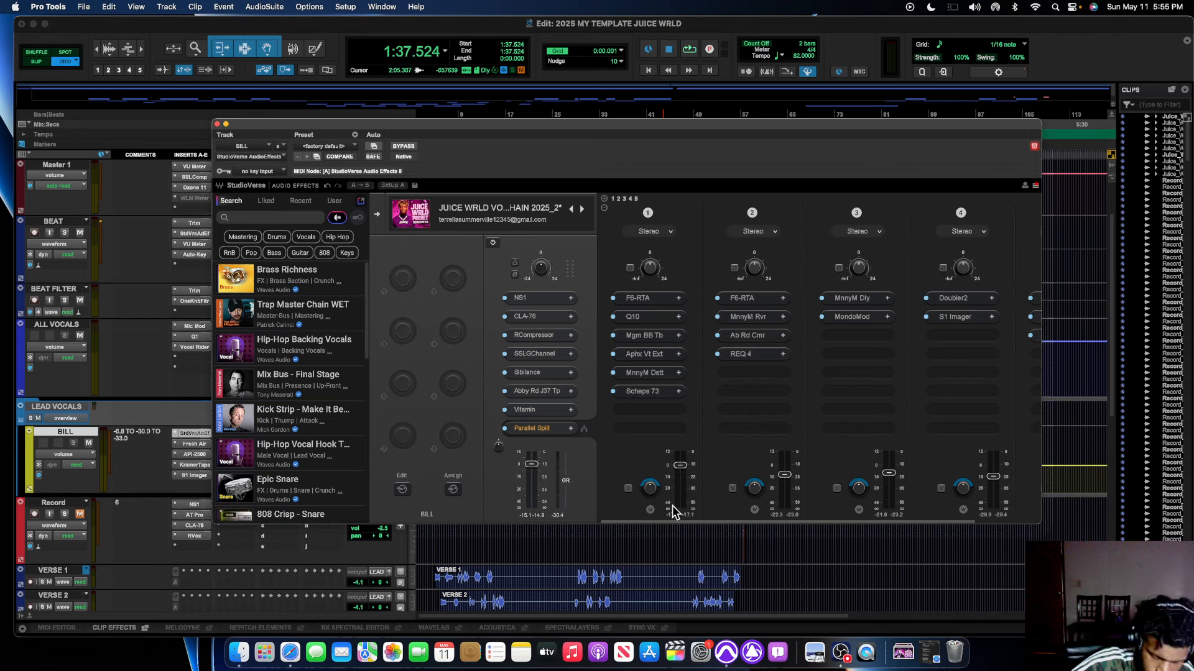
{"action": "mouse_move", "coordinate": [681, 475]}
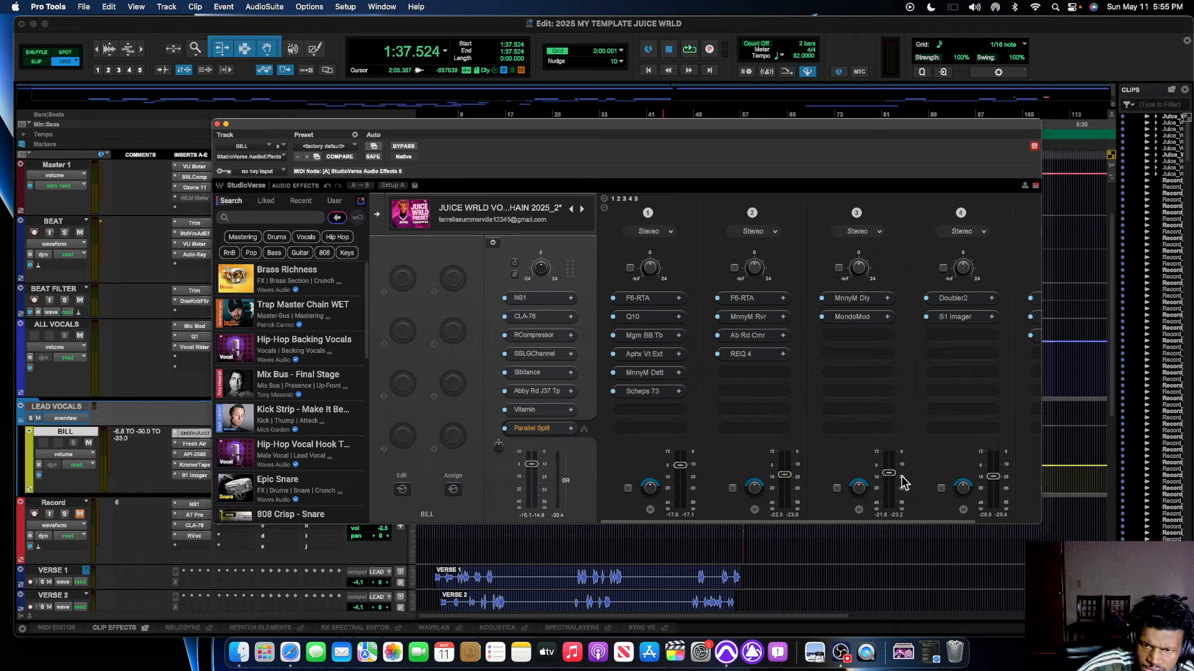
{"action": "mouse_move", "coordinate": [893, 484]}
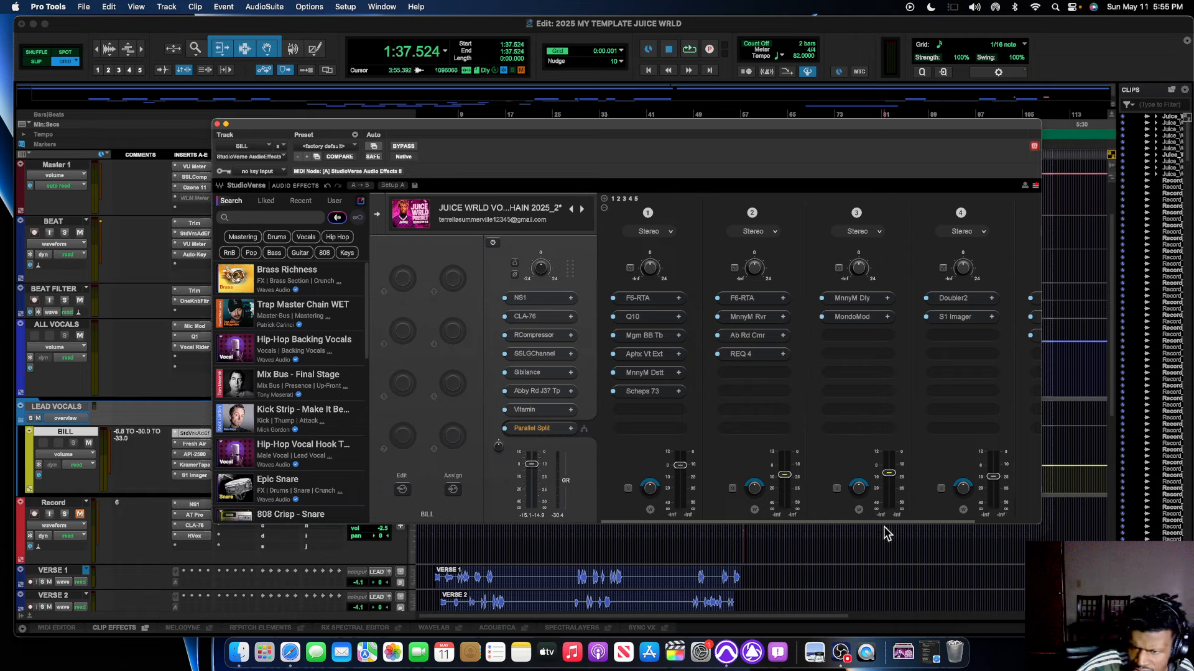
{"action": "left_click_drag", "start_coordinate": [890, 521], "coordinate": [945, 503]}
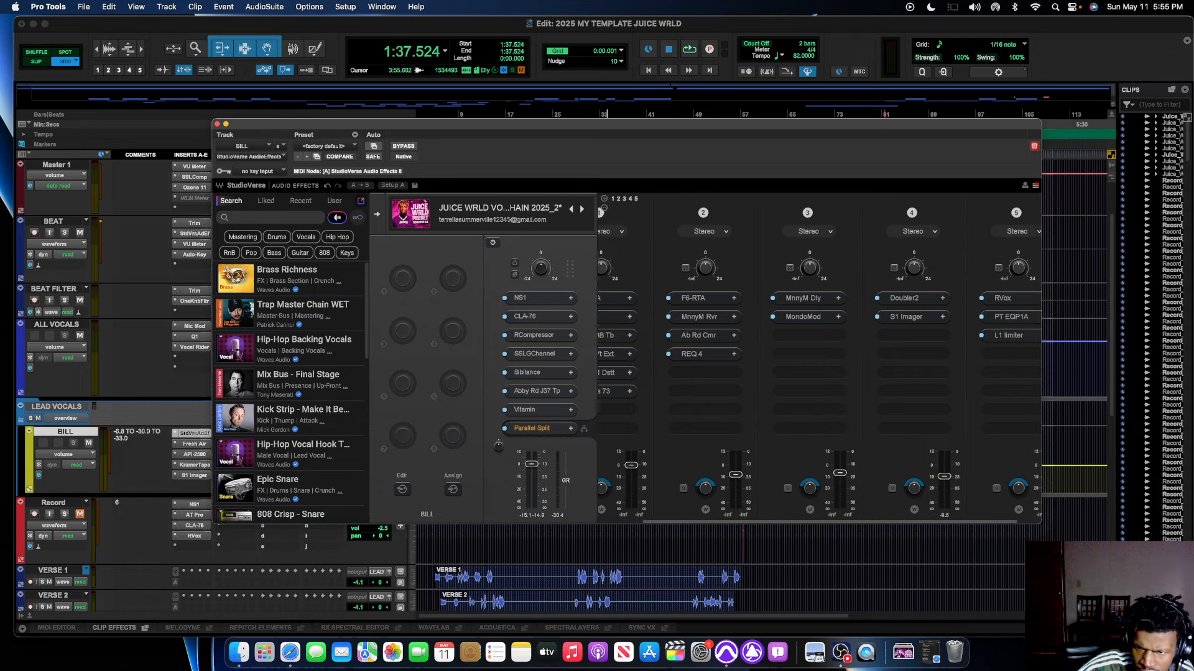
{"action": "left_click", "coordinate": [946, 476]}
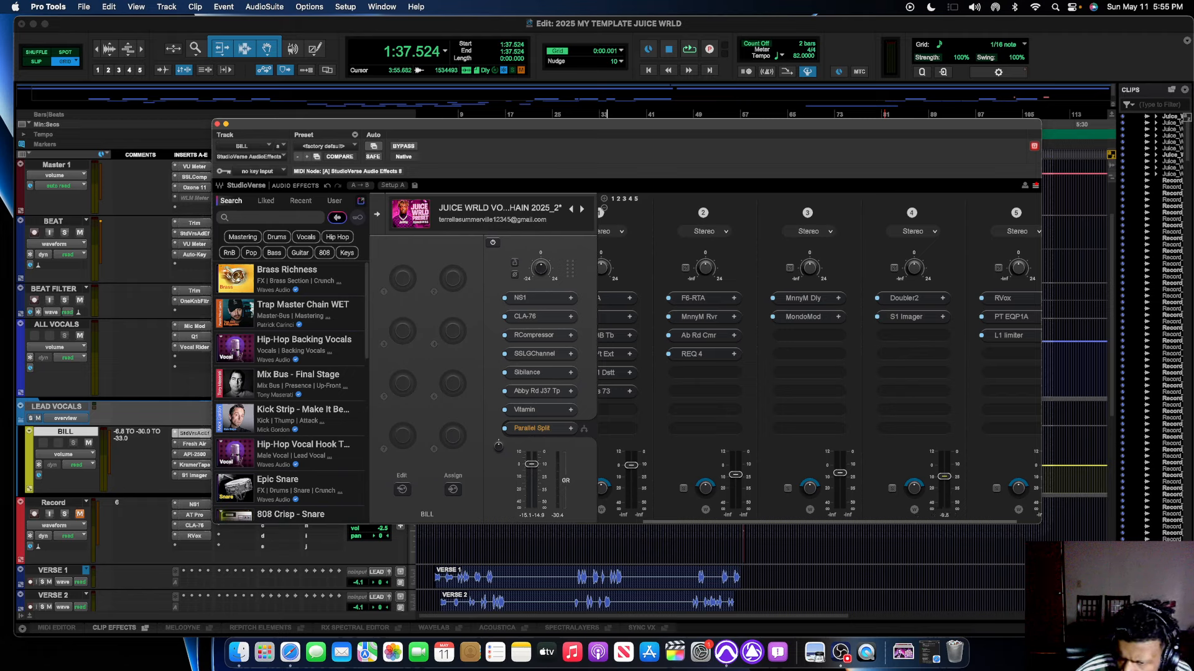
{"action": "left_click_drag", "start_coordinate": [924, 522], "coordinate": [951, 522]}
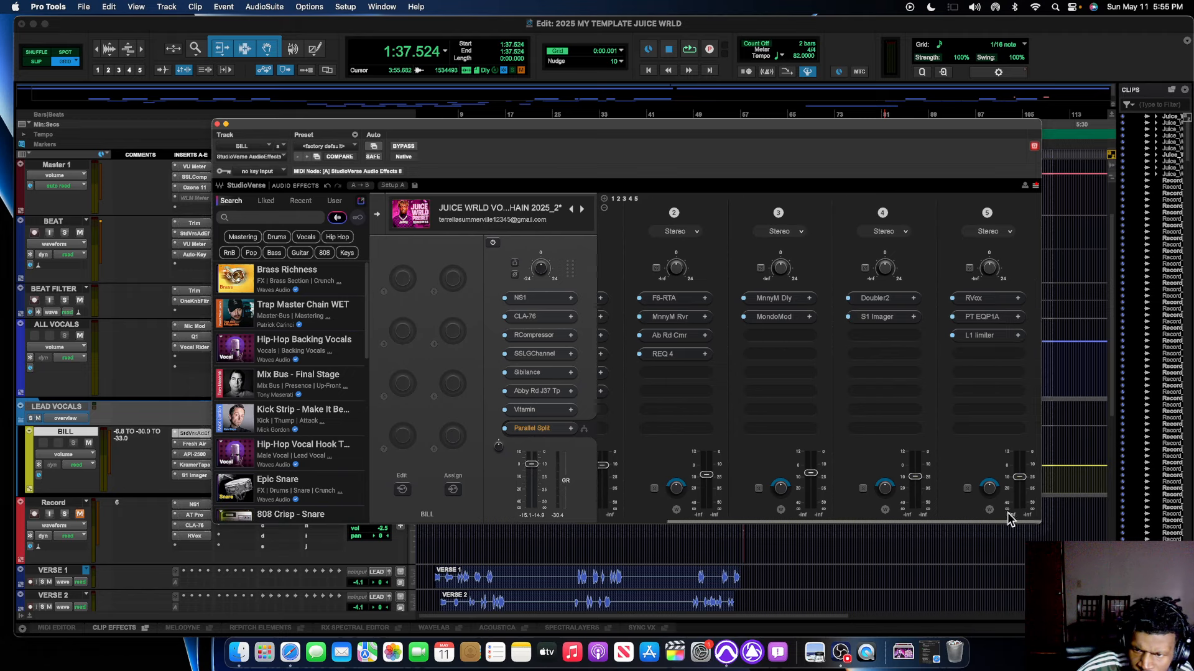
{"action": "left_click", "coordinate": [1014, 478]}
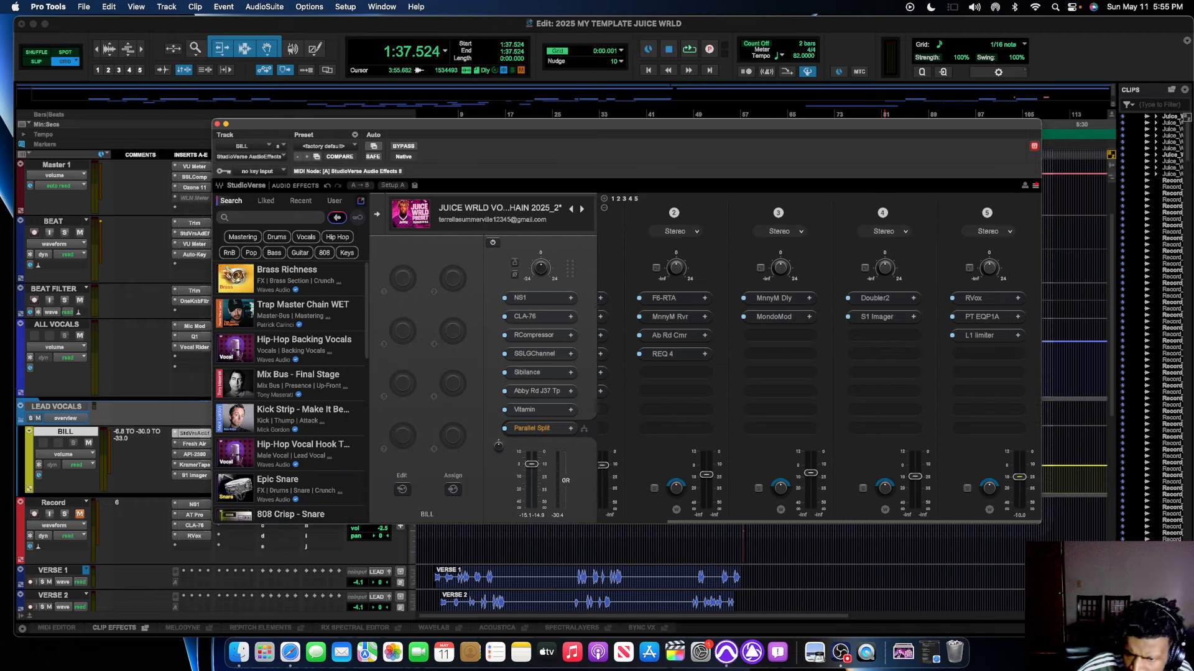
Close StudioVerse, then open Fresh Air and API-2500 on the BILL track to check their settings, closing each after viewing.
{"action": "left_click", "coordinate": [218, 125]}
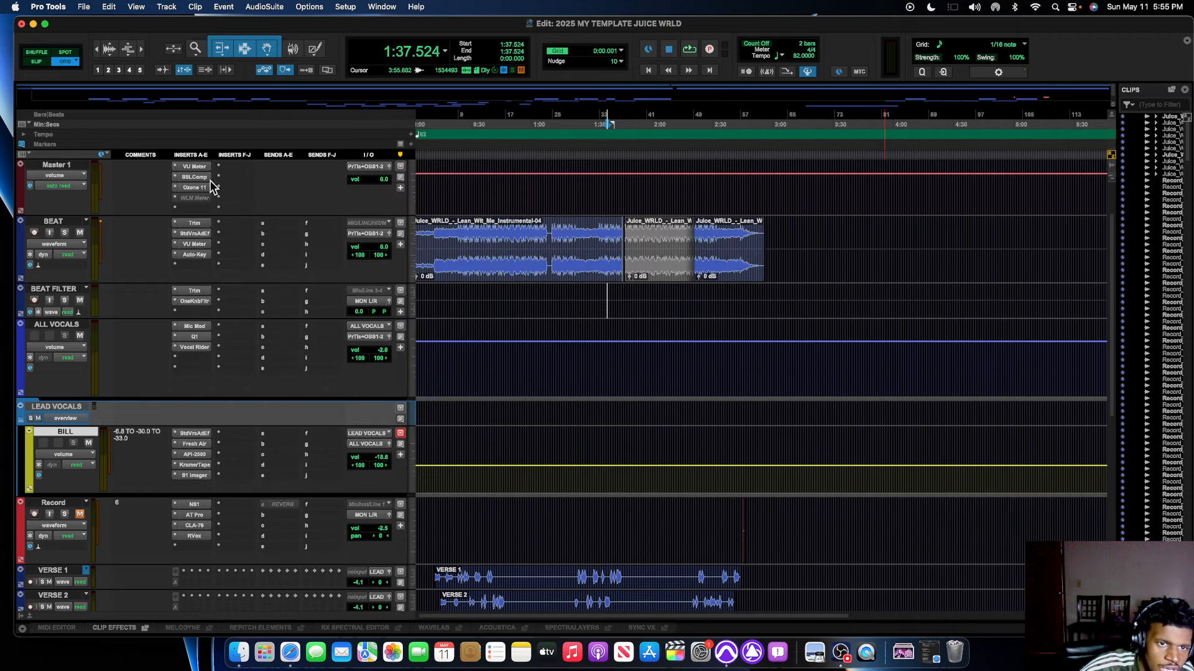
{"action": "left_click", "coordinate": [204, 444]}
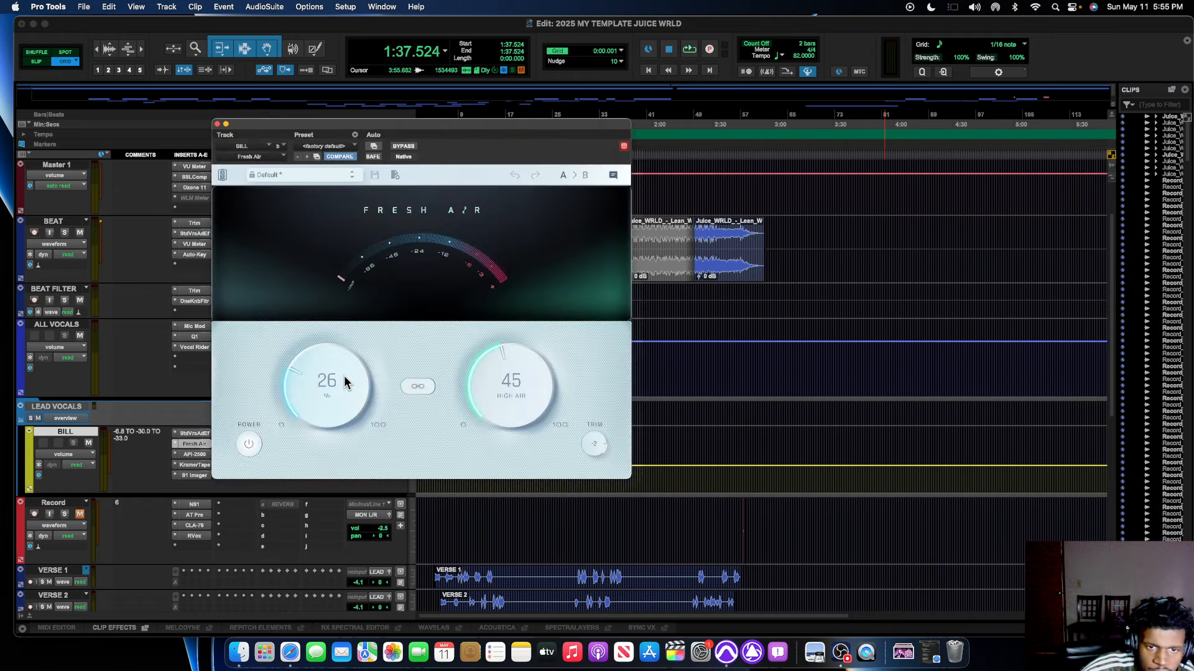
{"action": "left_click", "coordinate": [217, 125]}
{"action": "left_click", "coordinate": [194, 454]}
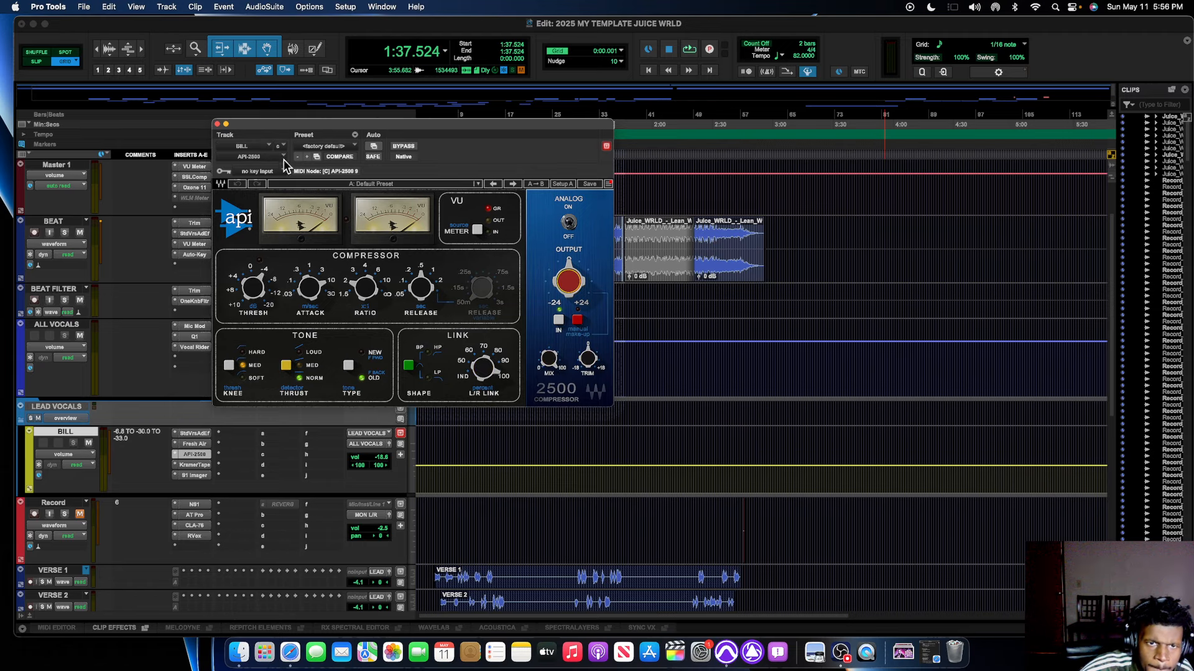
{"action": "left_click", "coordinate": [217, 124]}
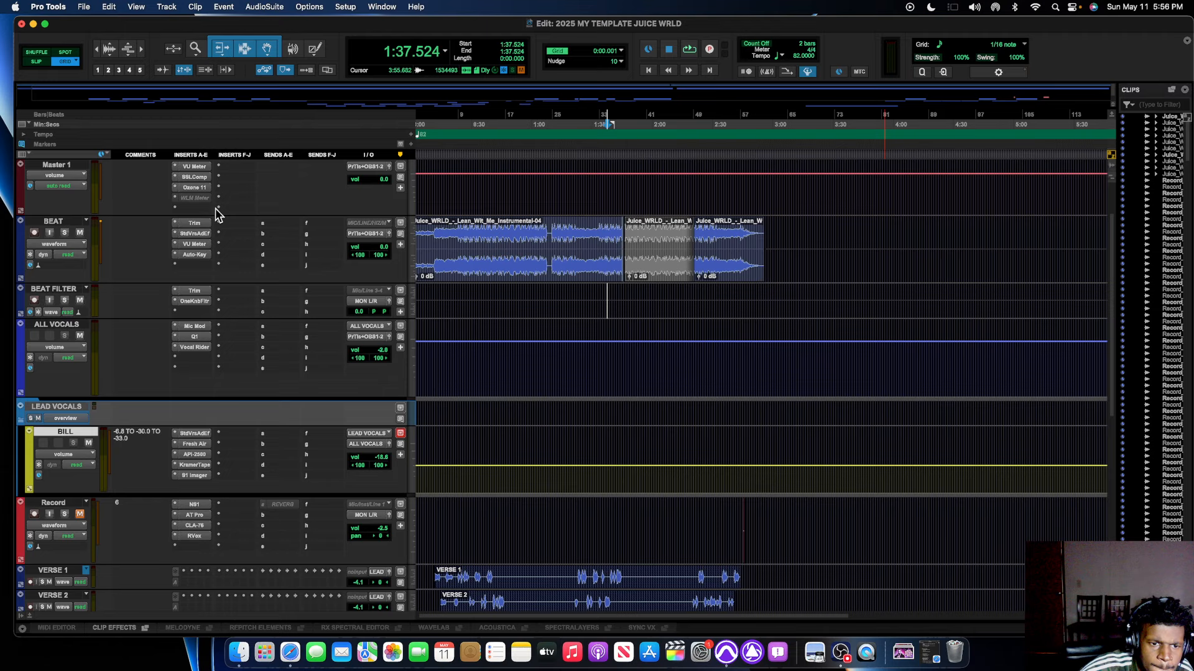
Examine the Kramer Tape and S1 Imager settings on the BILL track, closing each plugin after viewing.
{"action": "left_click", "coordinate": [195, 465]}
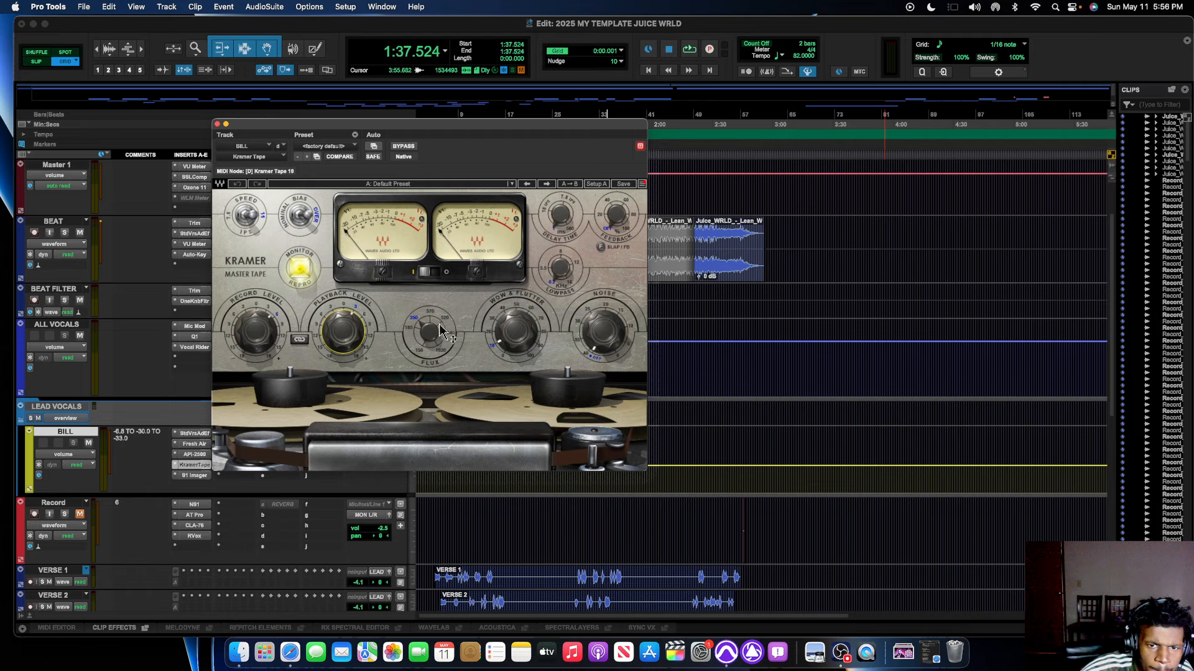
{"action": "left_click_drag", "start_coordinate": [512, 332], "coordinate": [509, 334]}
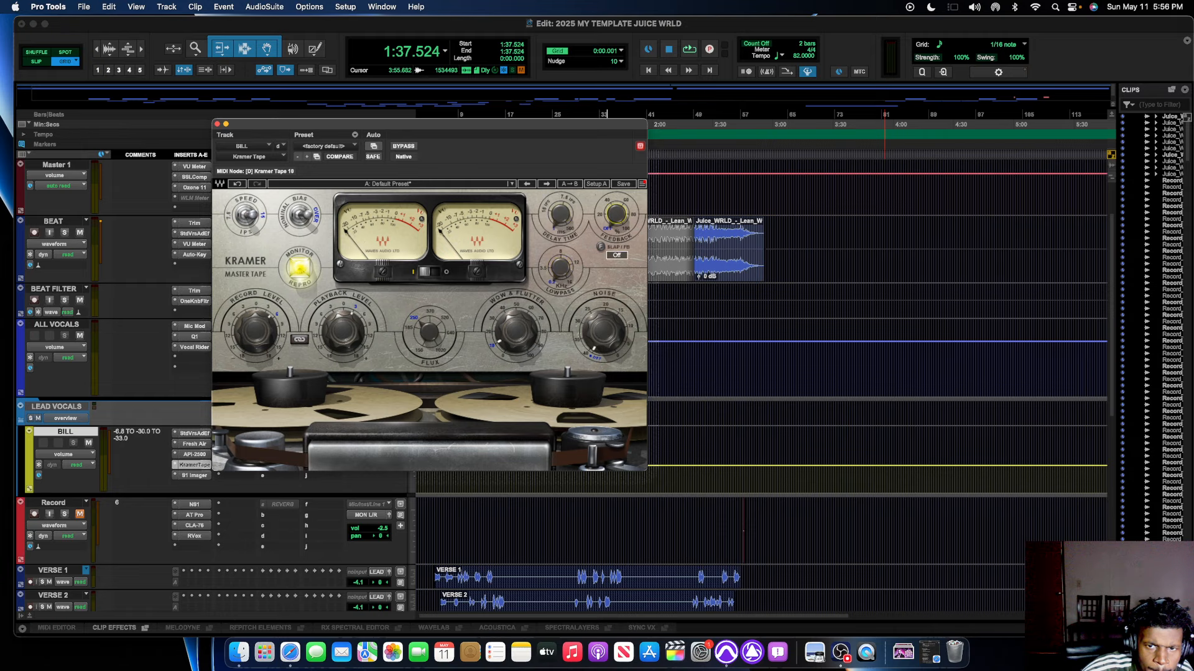
{"action": "left_click", "coordinate": [217, 125]}
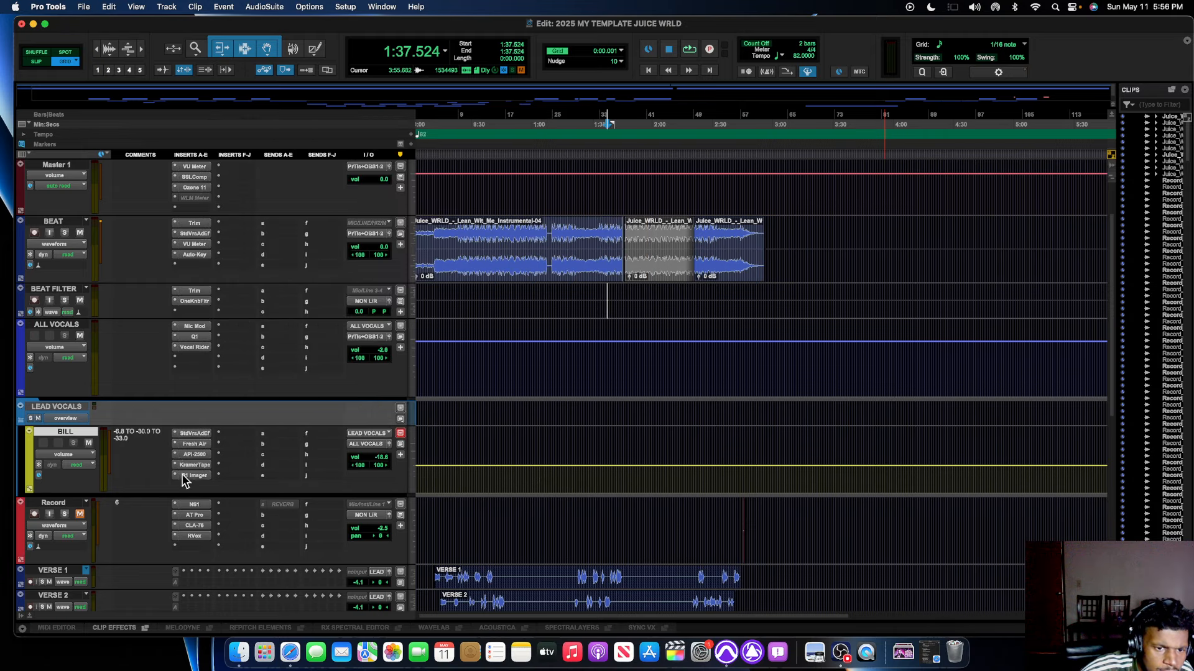
{"action": "left_click", "coordinate": [193, 476]}
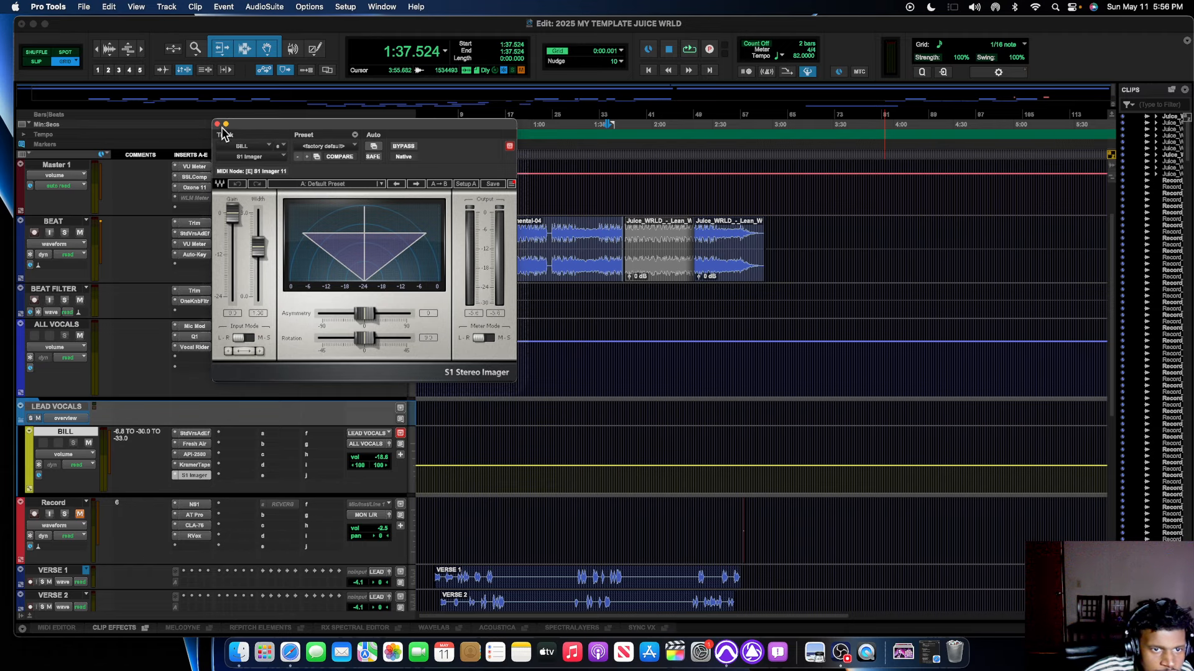
{"action": "left_click", "coordinate": [218, 125]}
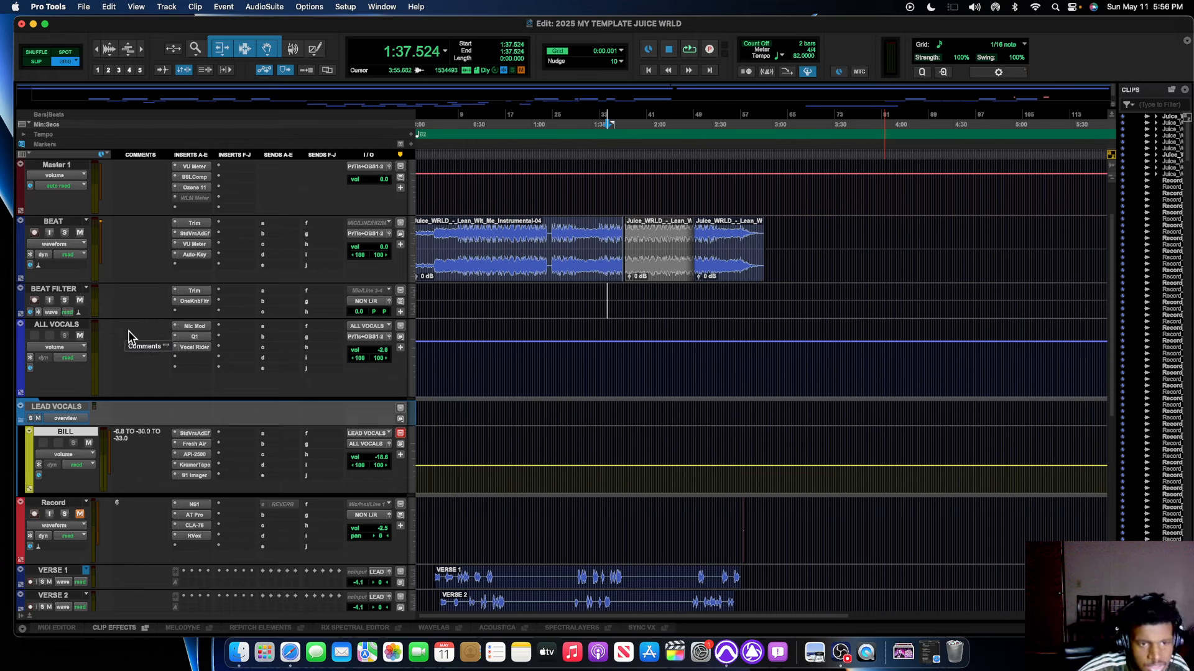
Inspect the microphone models in Mic Mod and the low-cut band in Q1 on the ALL VOCALS track, closing each after viewing.
{"action": "left_click", "coordinate": [192, 327]}
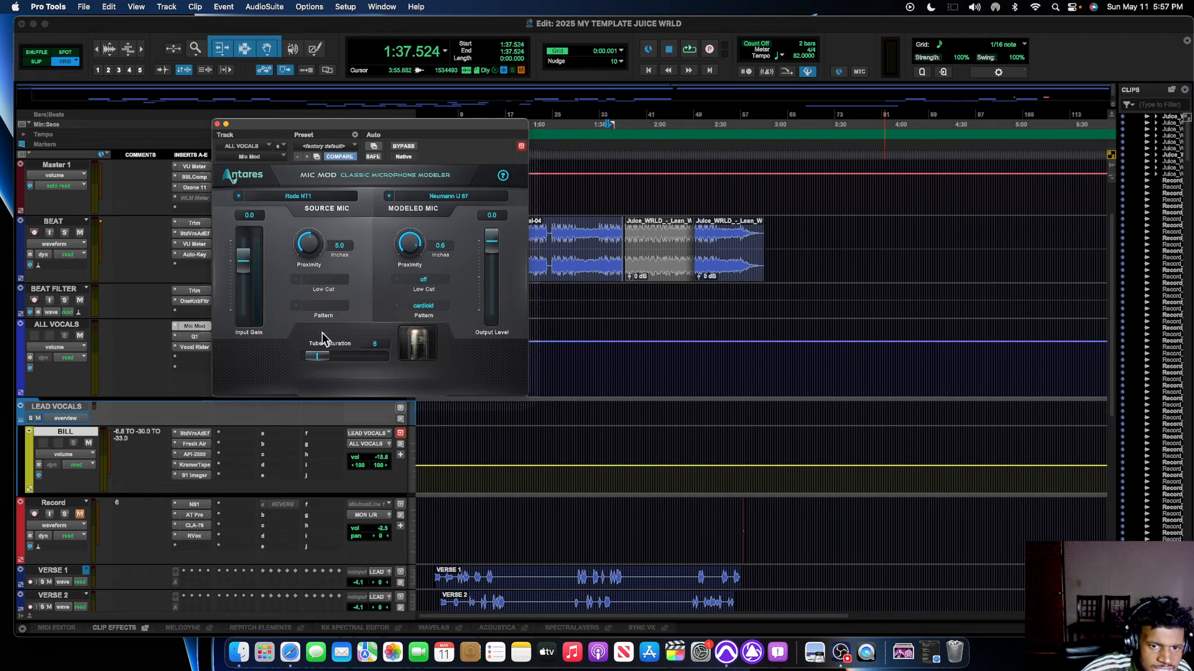
{"action": "left_click", "coordinate": [218, 123]}
{"action": "left_click", "coordinate": [194, 336]}
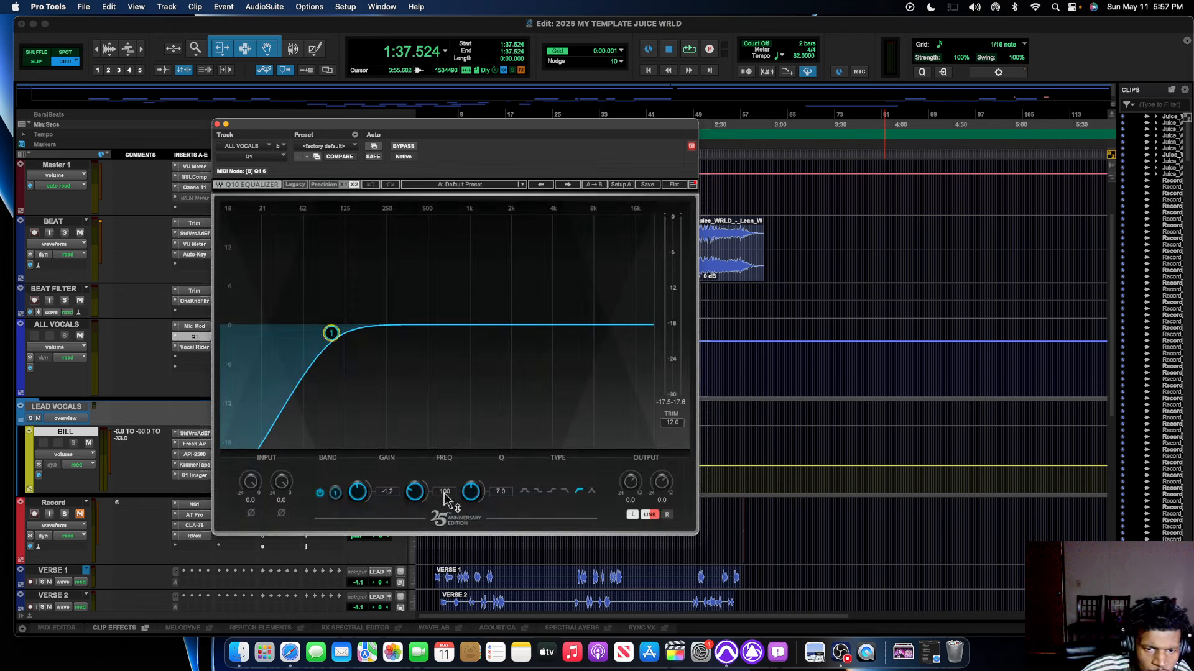
{"action": "left_click", "coordinate": [217, 124]}
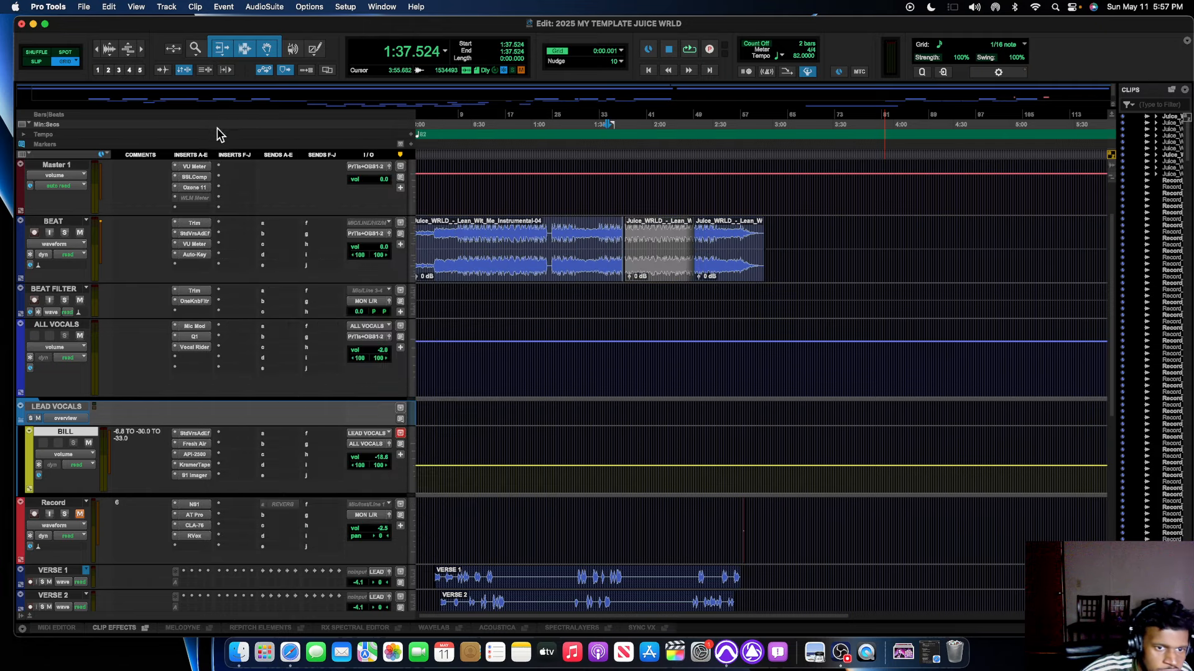
Open Vocal Rider on the ALL VOCALS track, check its vocal sensitivity, range and target settings, and close it.
{"action": "left_click", "coordinate": [194, 347]}
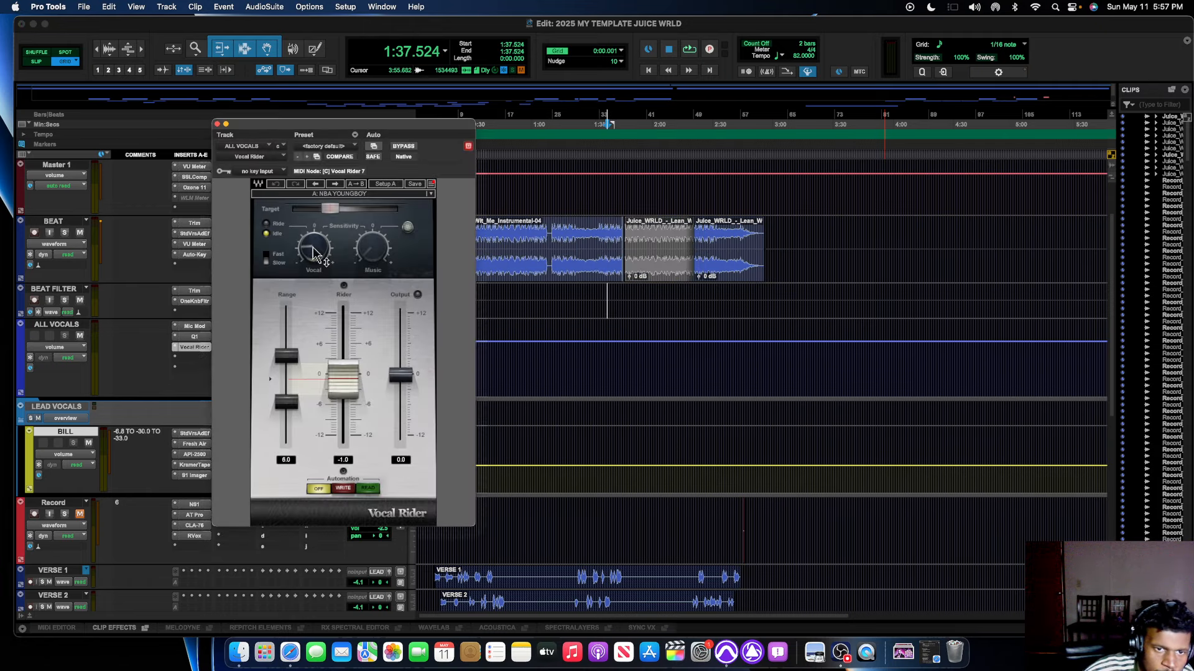
{"action": "left_click_drag", "start_coordinate": [314, 253], "coordinate": [315, 248]}
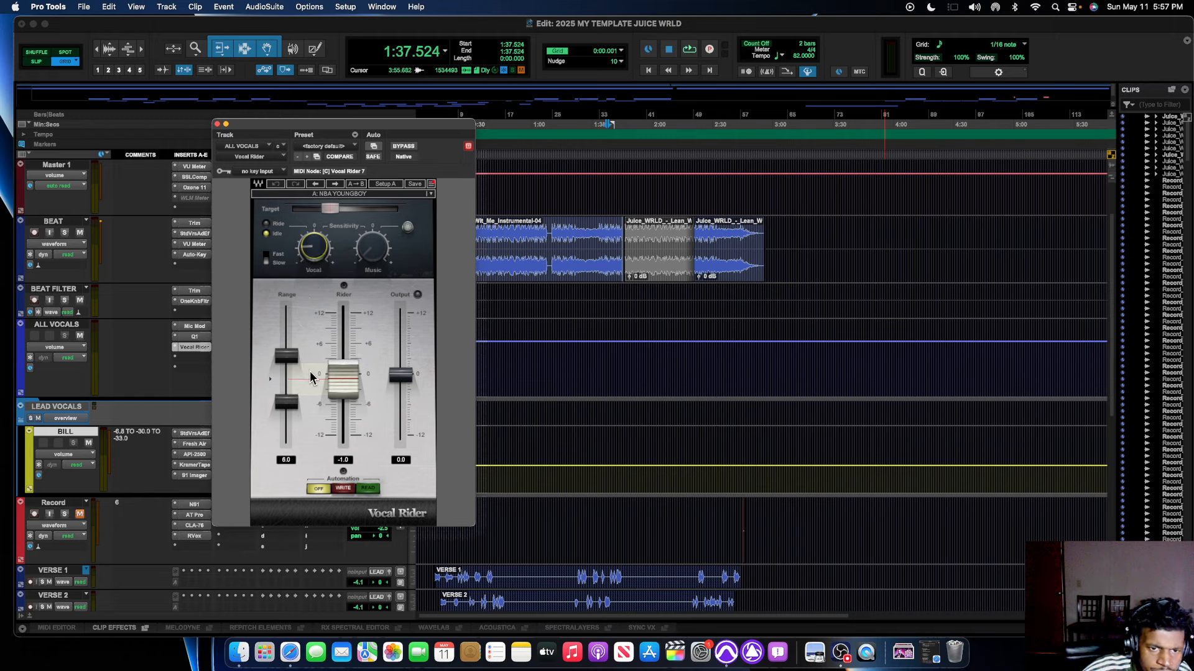
{"action": "left_click", "coordinate": [286, 359]}
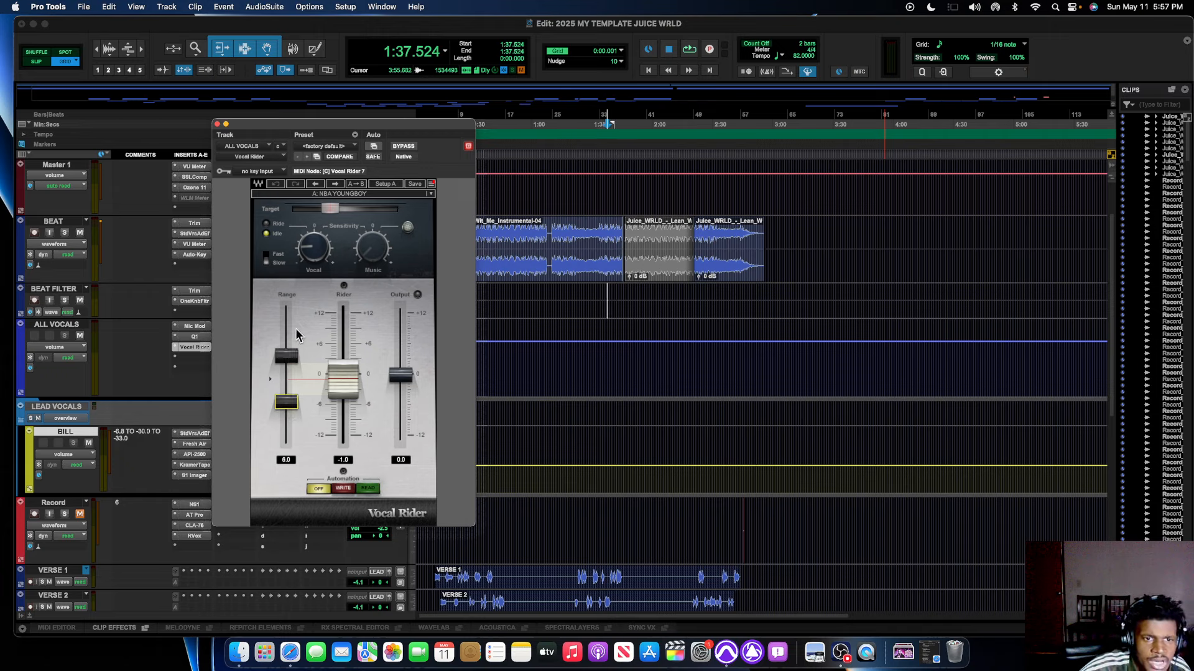
{"action": "left_click", "coordinate": [329, 209]}
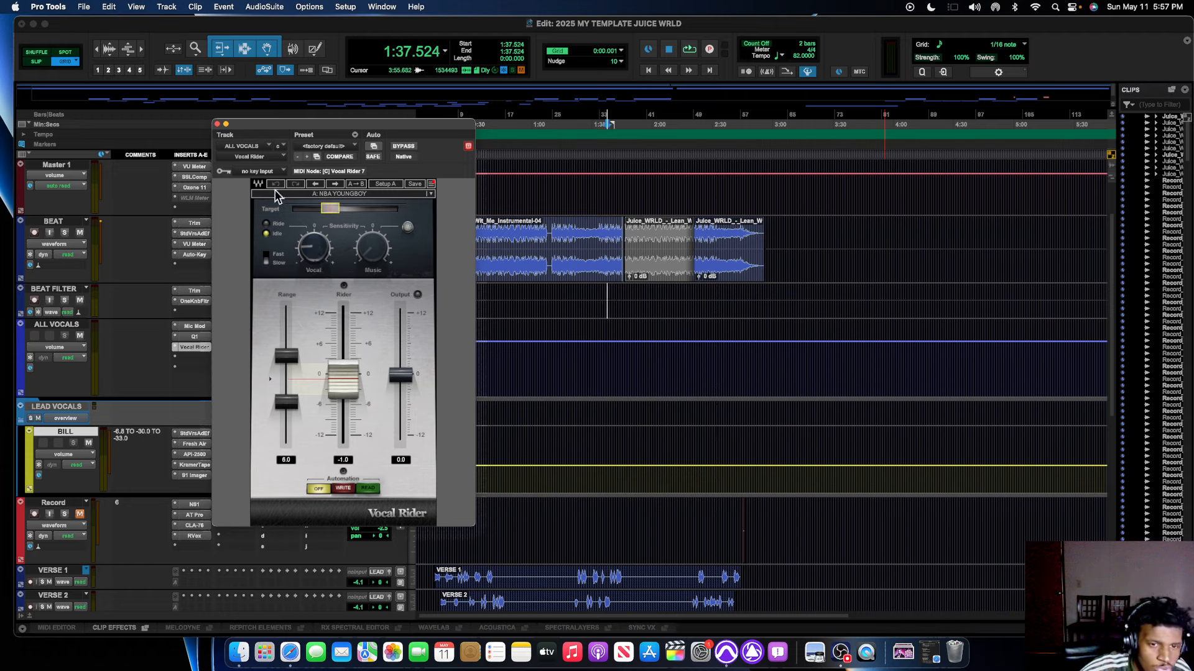
{"action": "left_click", "coordinate": [217, 125]}
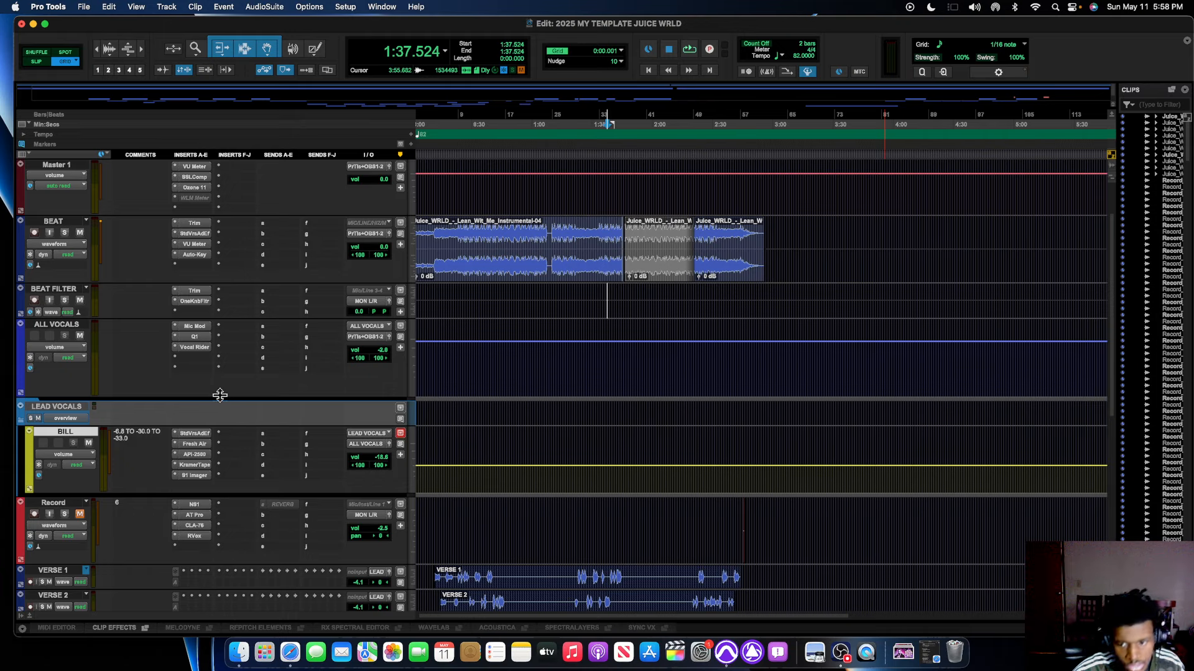
Look over the lead vocal and ad-lib tracks and place the edit cursor at 2:25.415 on the Record track.
{"action": "scroll", "coordinate": [205, 421], "scroll_direction": "down", "scroll_amount": 2}
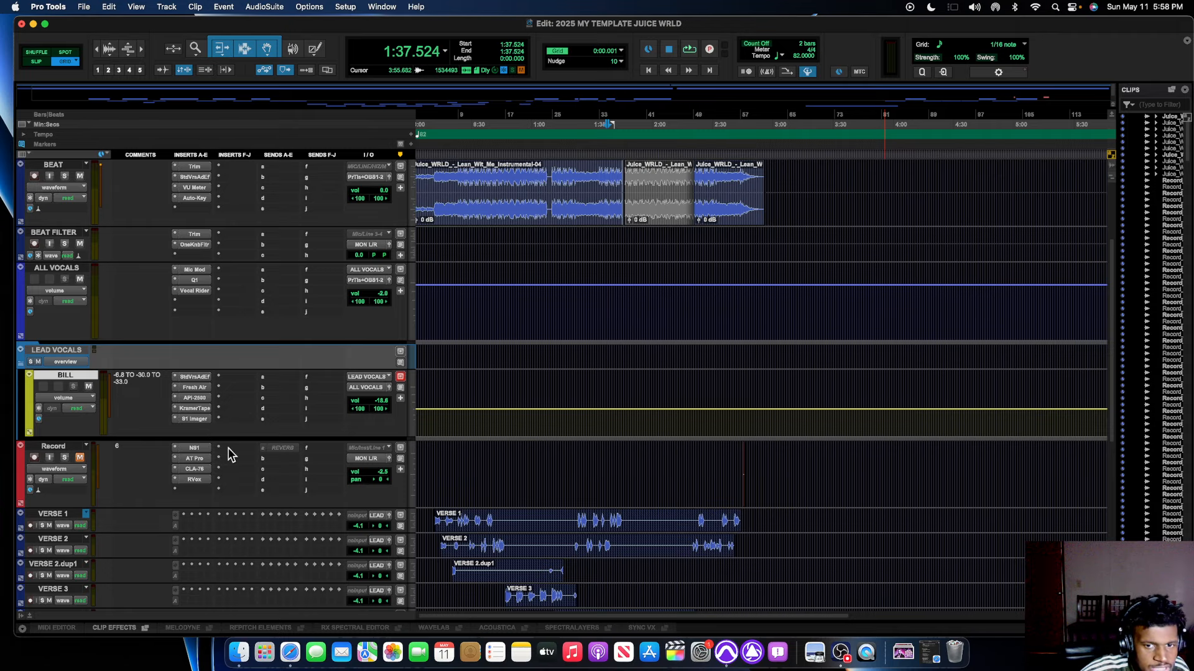
{"action": "scroll", "coordinate": [227, 449], "scroll_direction": "down", "scroll_amount": 6}
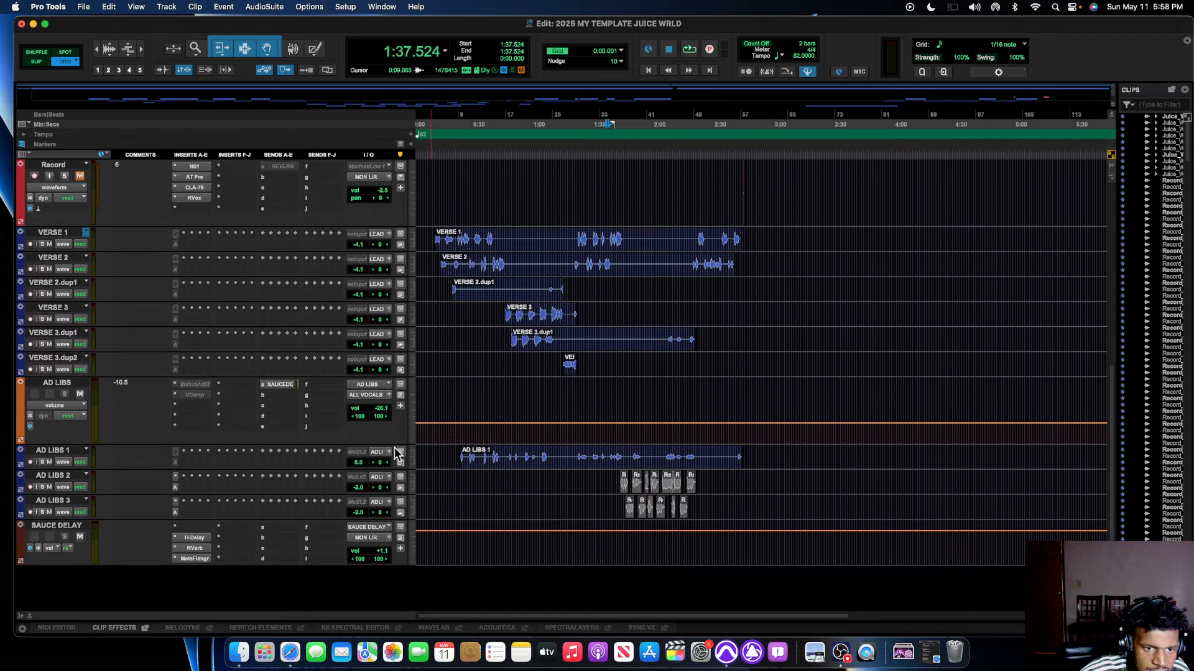
{"action": "scroll", "coordinate": [342, 408], "scroll_direction": "up", "scroll_amount": 4}
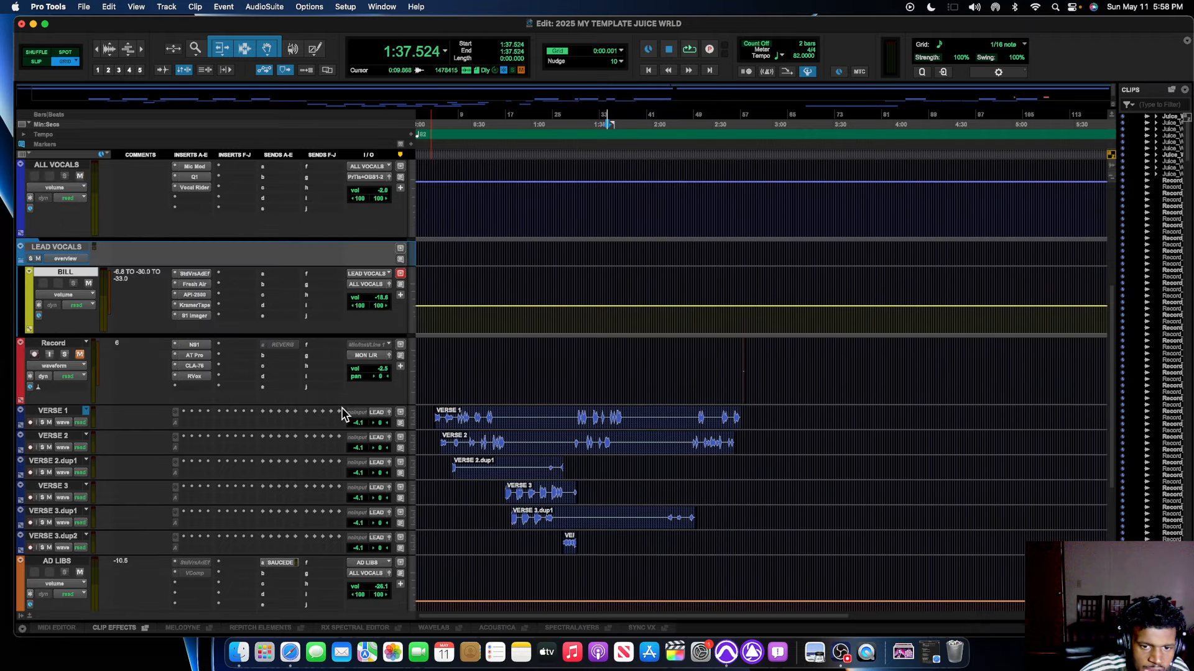
{"action": "left_click_drag", "start_coordinate": [704, 368], "coordinate": [774, 368]}
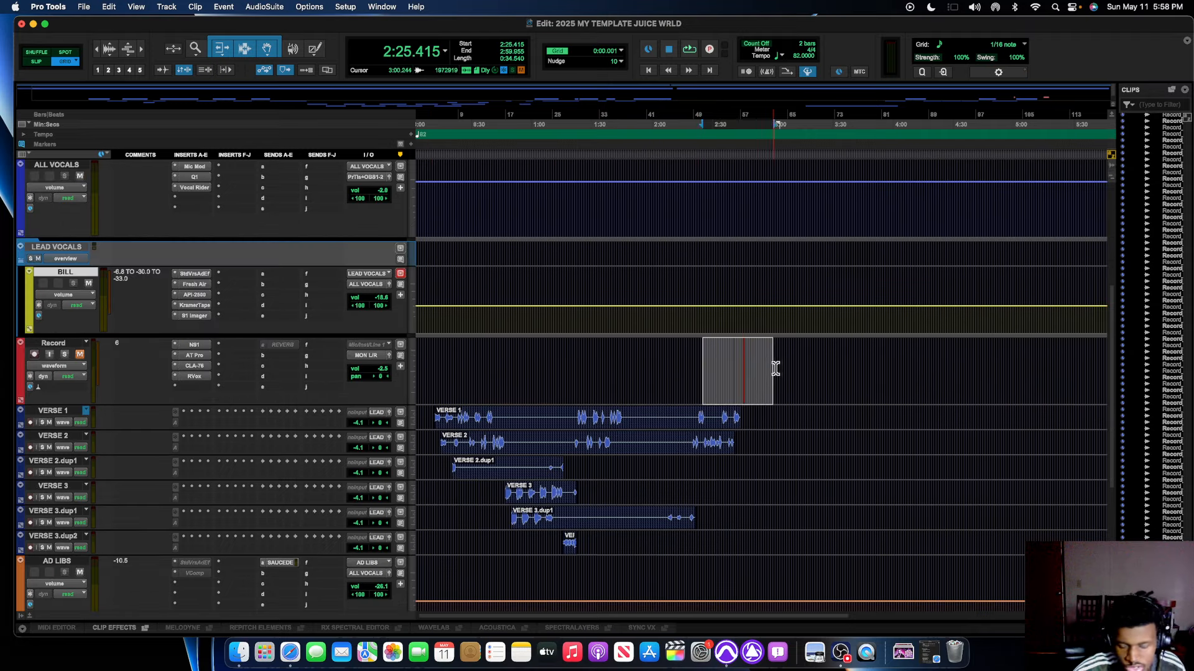
{"action": "left_click", "coordinate": [703, 373]}
Open StudioVerse on the BEAT track and check the knobs and the center and sides levels of its Center plugin, closing Center after viewing.
{"action": "scroll", "coordinate": [435, 387], "scroll_direction": "up", "scroll_amount": 5}
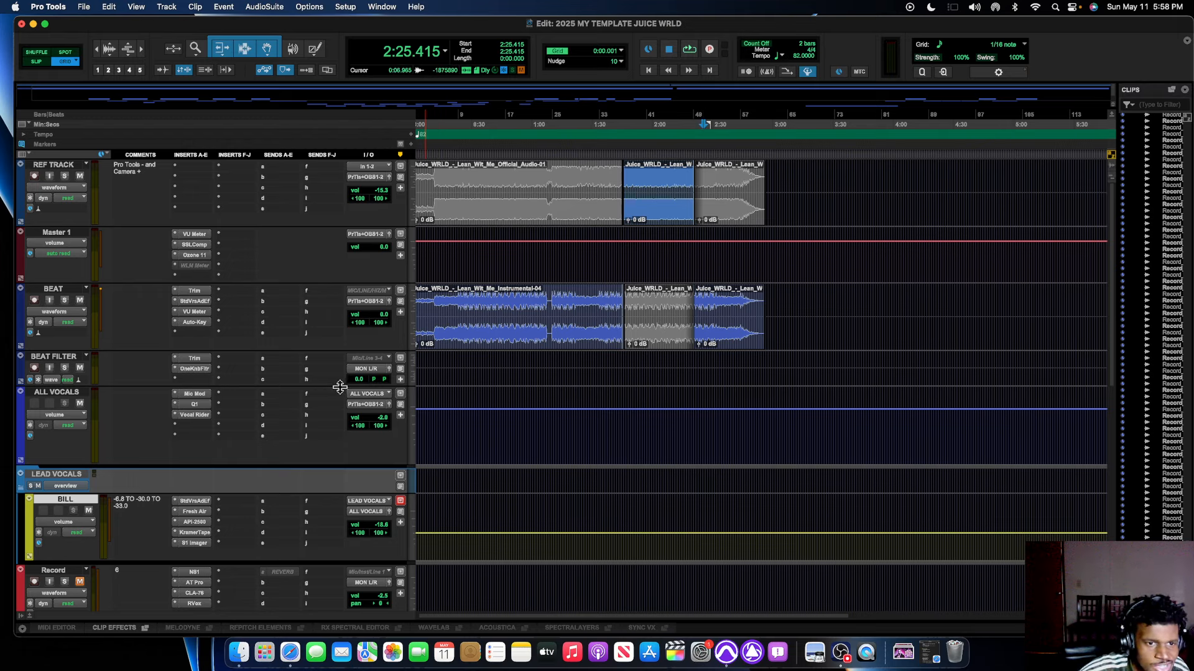
{"action": "scroll", "coordinate": [292, 406], "scroll_direction": "down", "scroll_amount": 3}
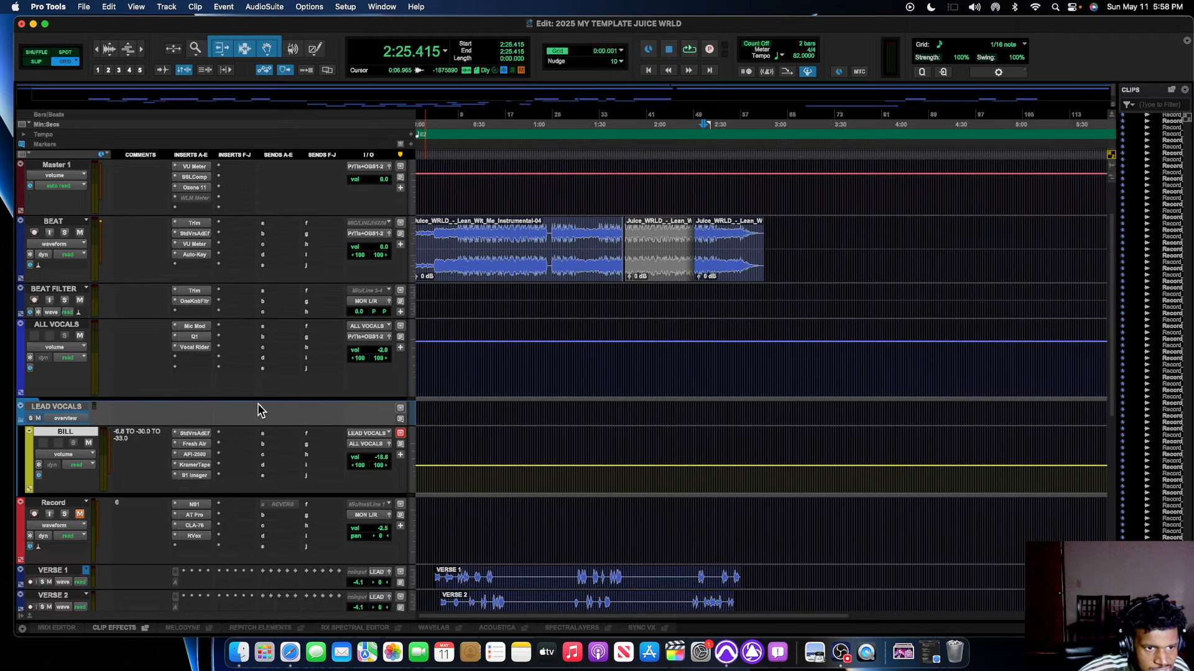
{"action": "left_click", "coordinate": [194, 233]}
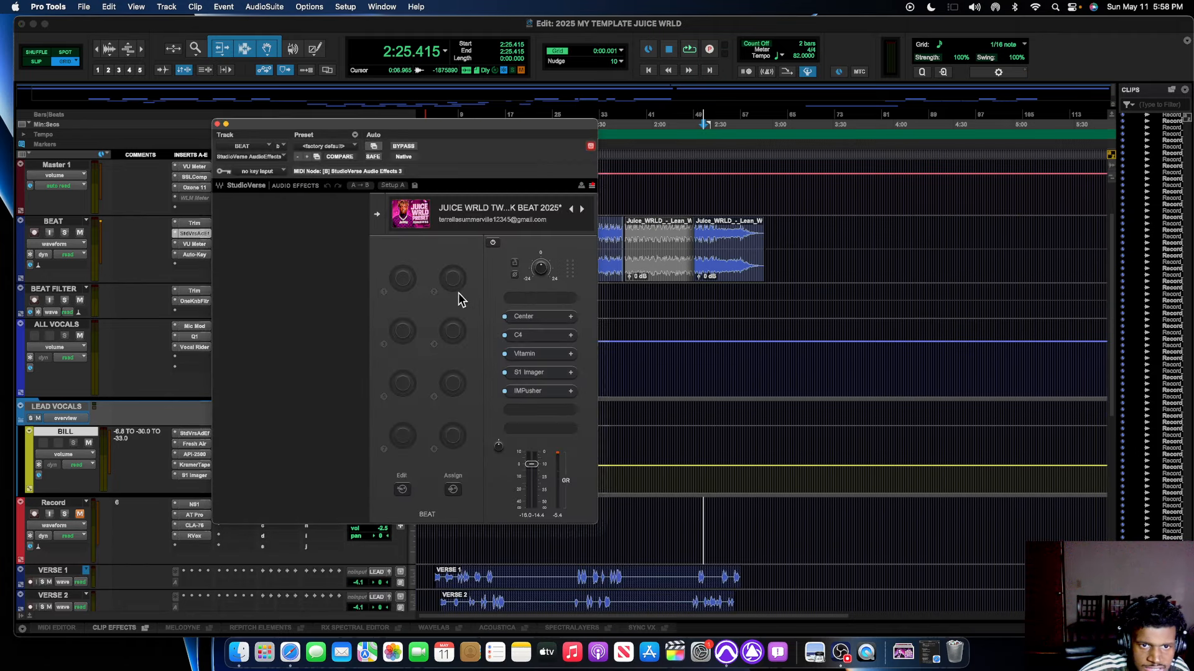
{"action": "left_click", "coordinate": [535, 317]}
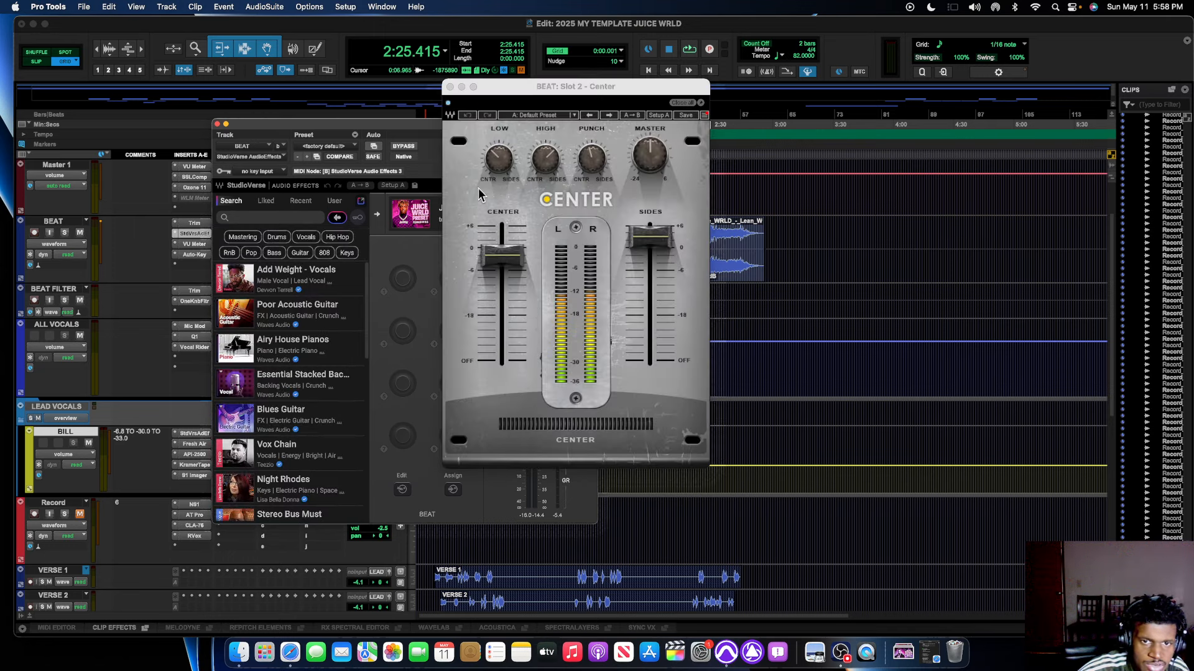
{"action": "left_click_drag", "start_coordinate": [498, 159], "coordinate": [498, 155]}
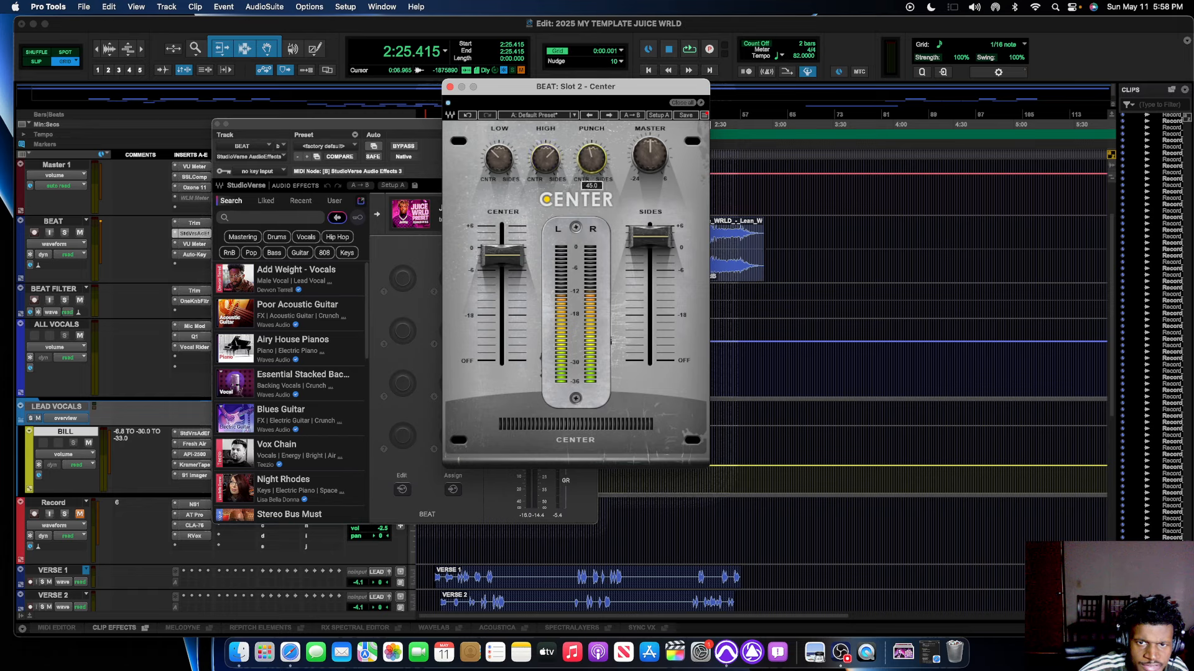
{"action": "left_click_drag", "start_coordinate": [505, 257], "coordinate": [506, 257]}
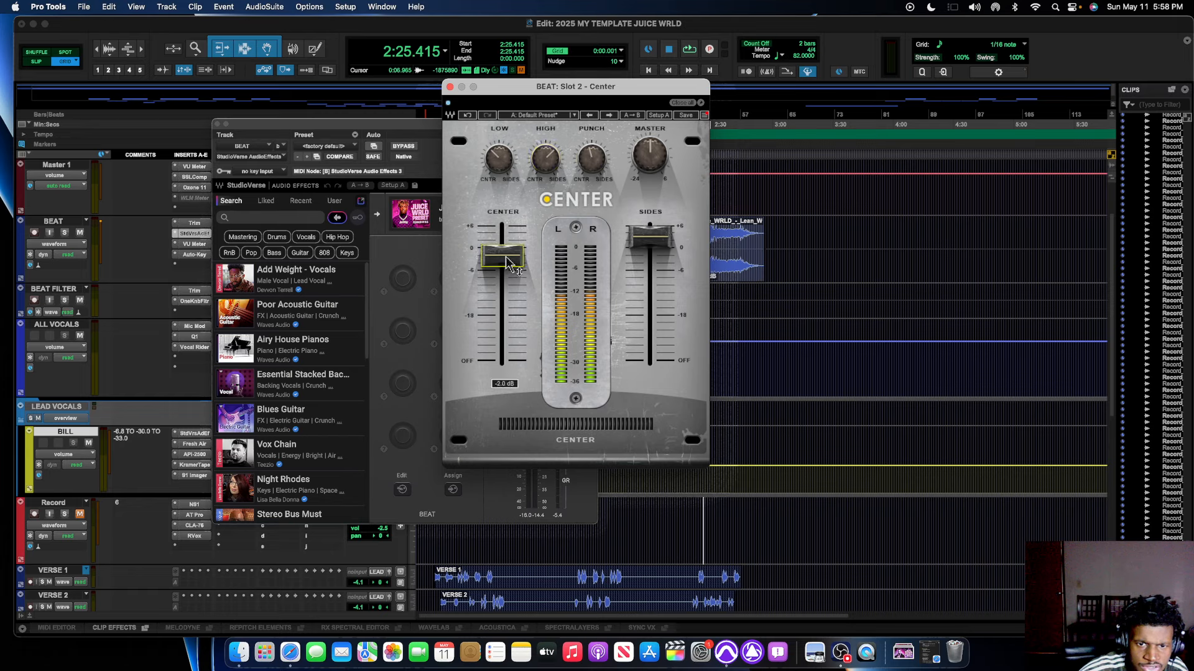
{"action": "left_click", "coordinate": [644, 238]}
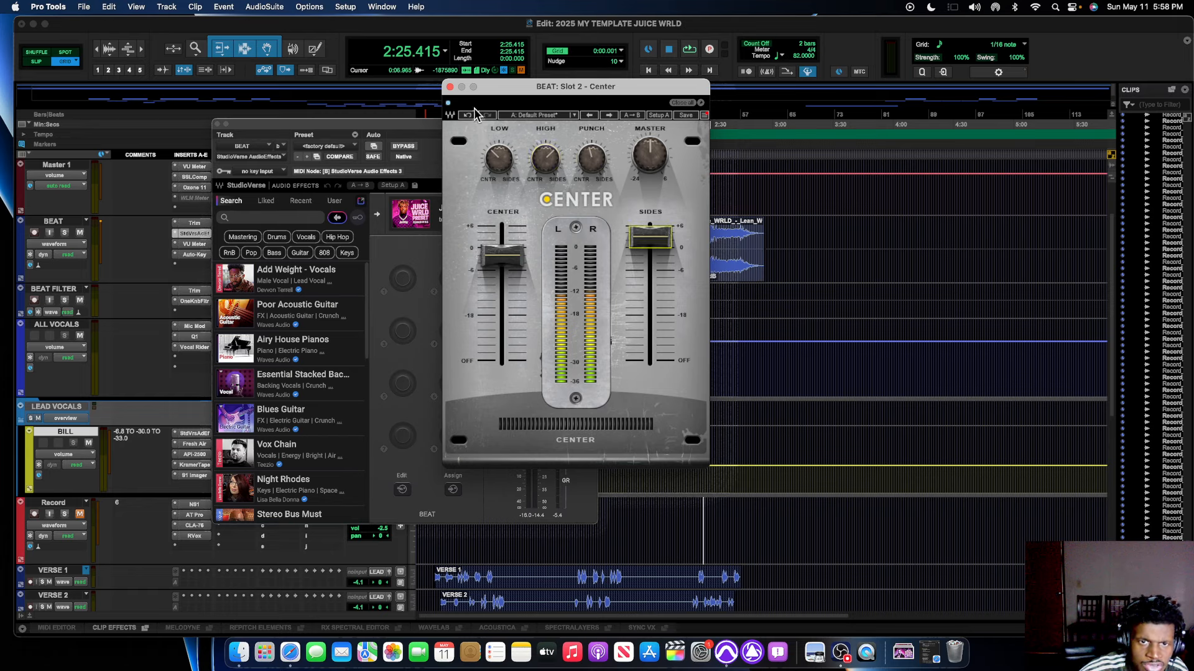
{"action": "left_click", "coordinate": [450, 86]}
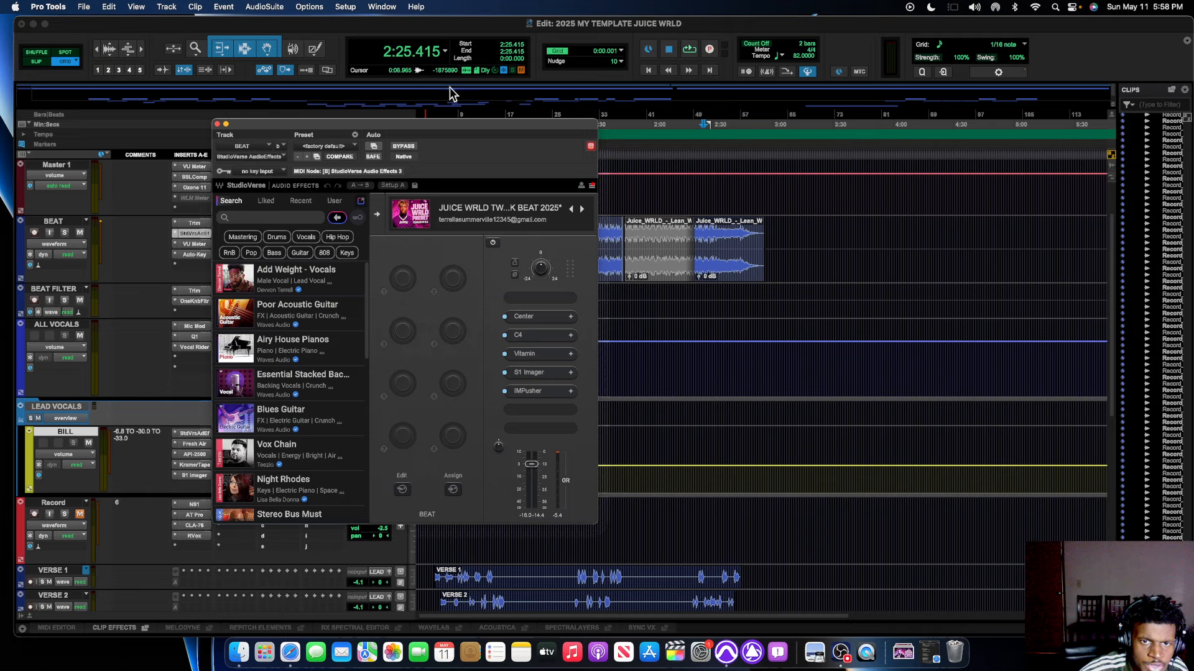
Review the C4 band settings and the Vitamin band levels in the BEAT track's StudioVerse chain, closing each plugin after viewing.
{"action": "left_click", "coordinate": [524, 334]}
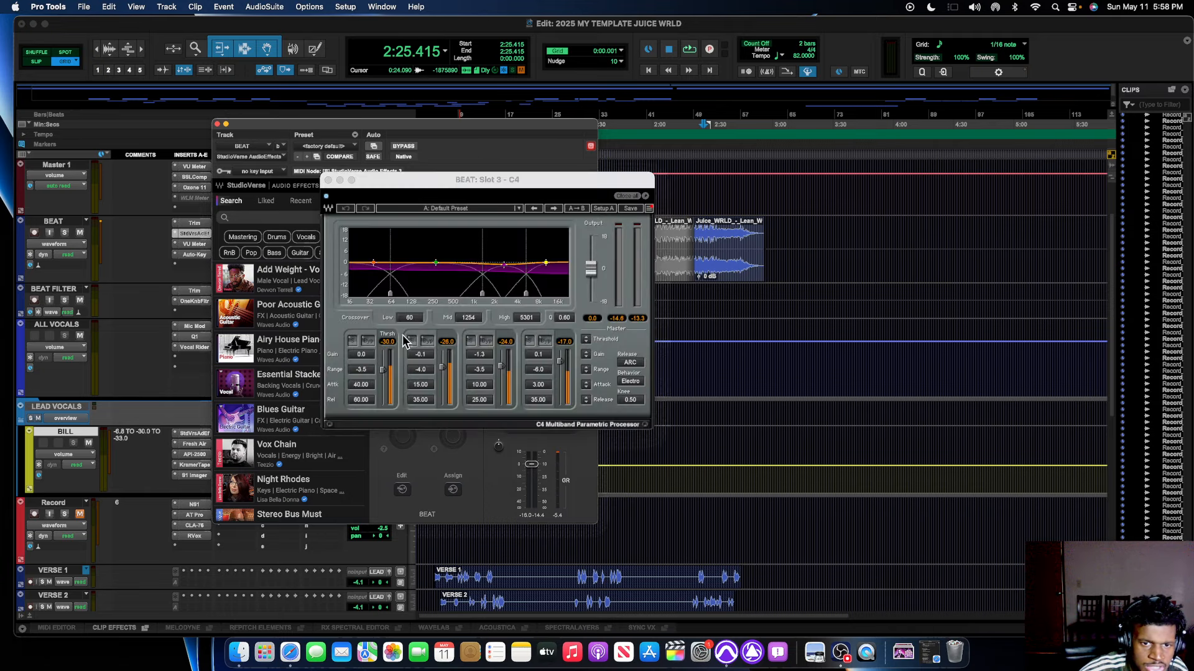
{"action": "left_click", "coordinate": [327, 182]}
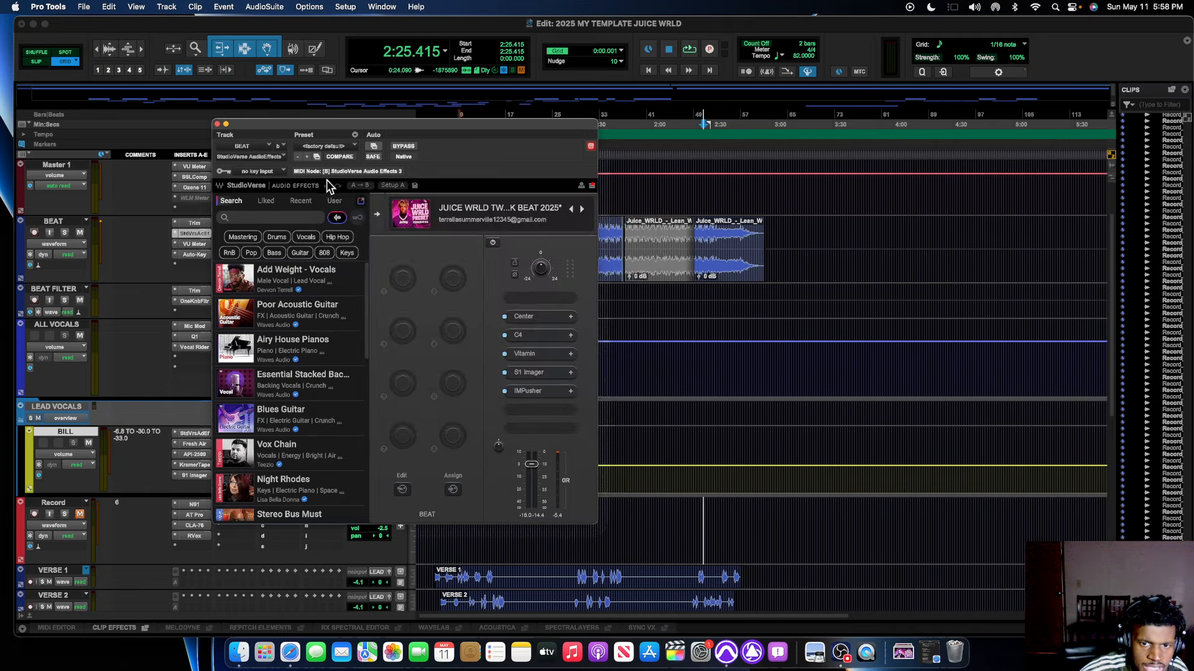
{"action": "left_click", "coordinate": [529, 353]}
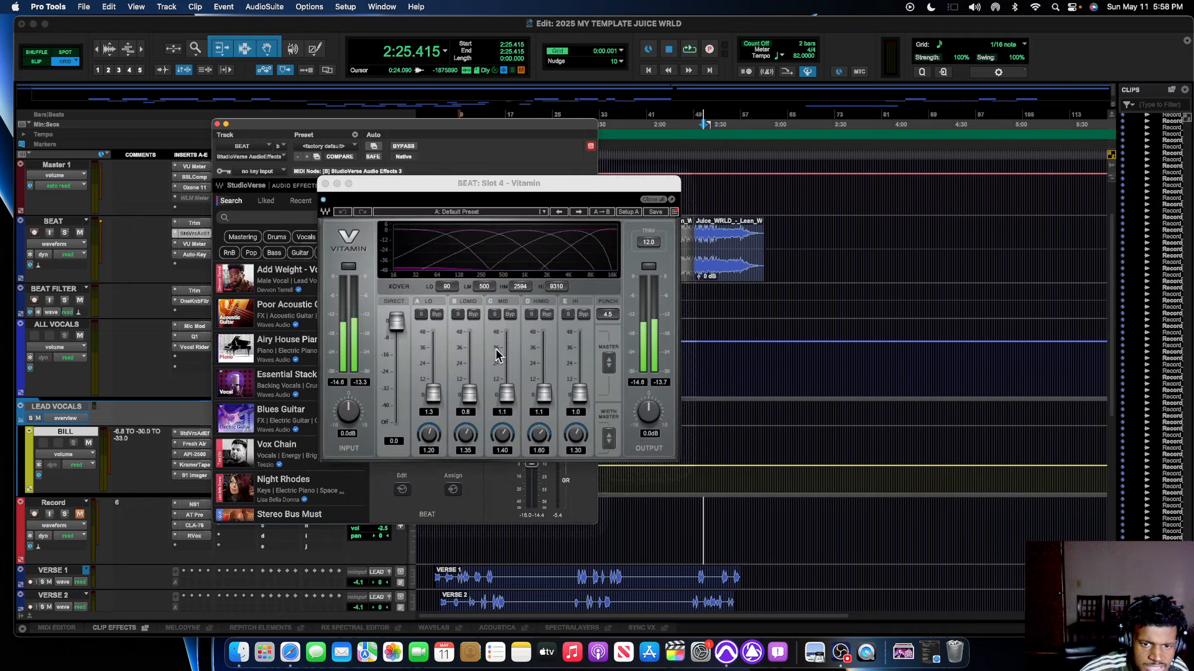
{"action": "left_click", "coordinate": [433, 398]}
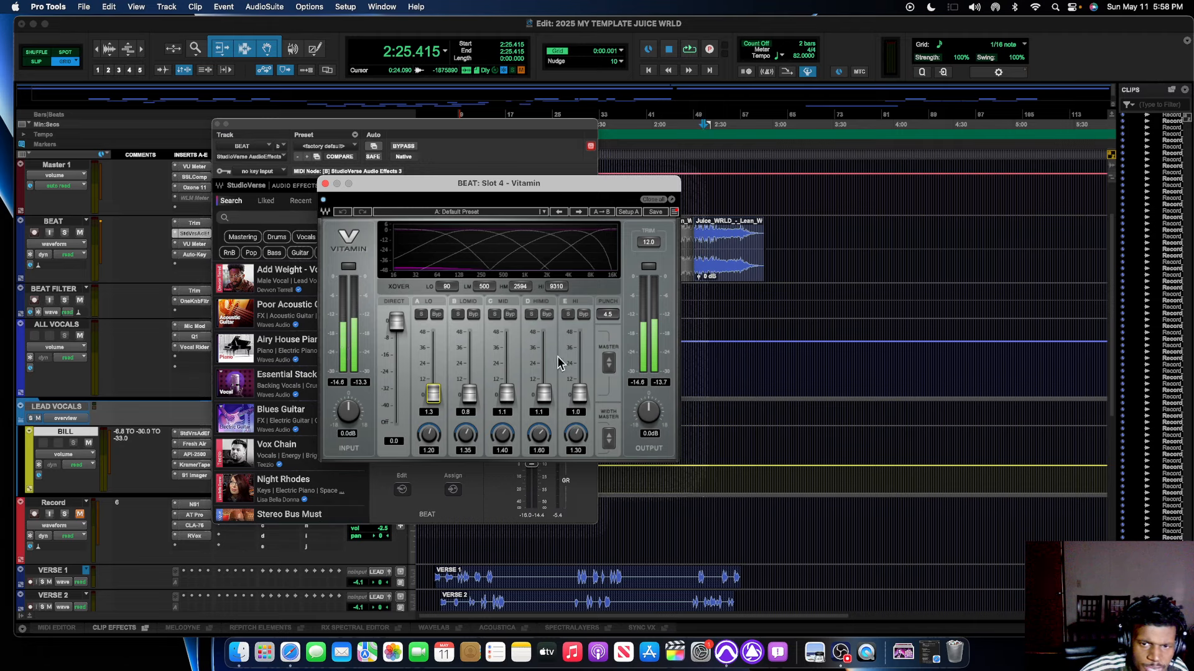
{"action": "left_click", "coordinate": [325, 184]}
Check the stereo width in the S1 Imager of the BEAT track's StudioVerse chain, then close it.
{"action": "left_click", "coordinate": [522, 377]}
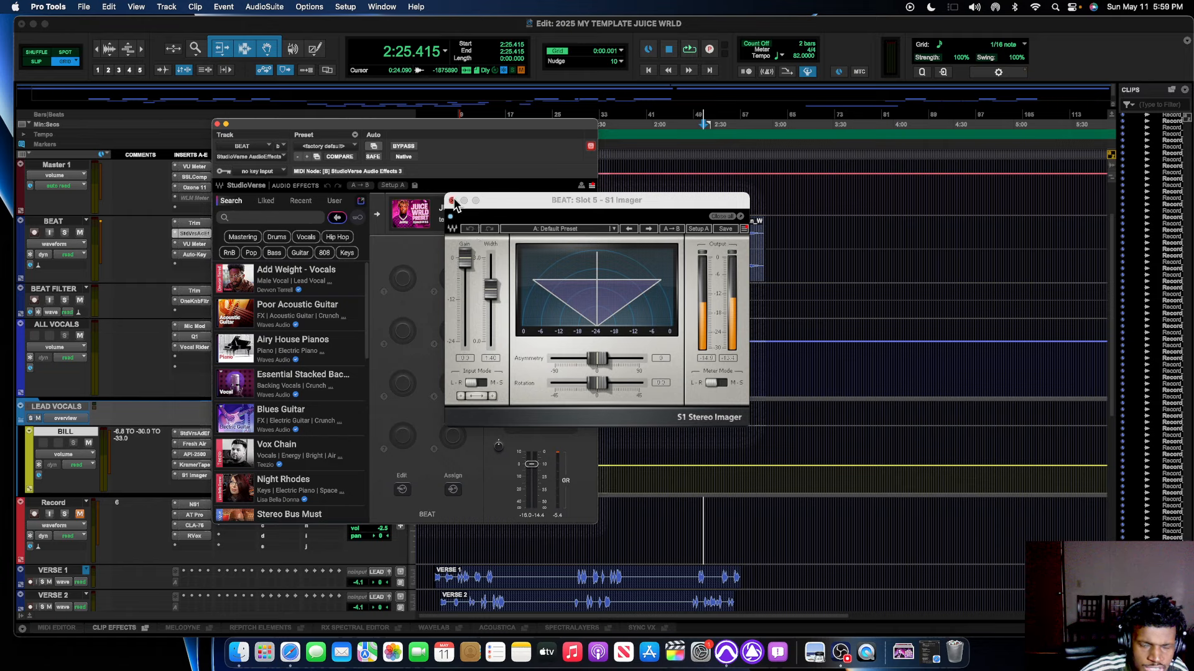
{"action": "left_click", "coordinate": [452, 200]}
{"action": "left_click", "coordinate": [530, 372]}
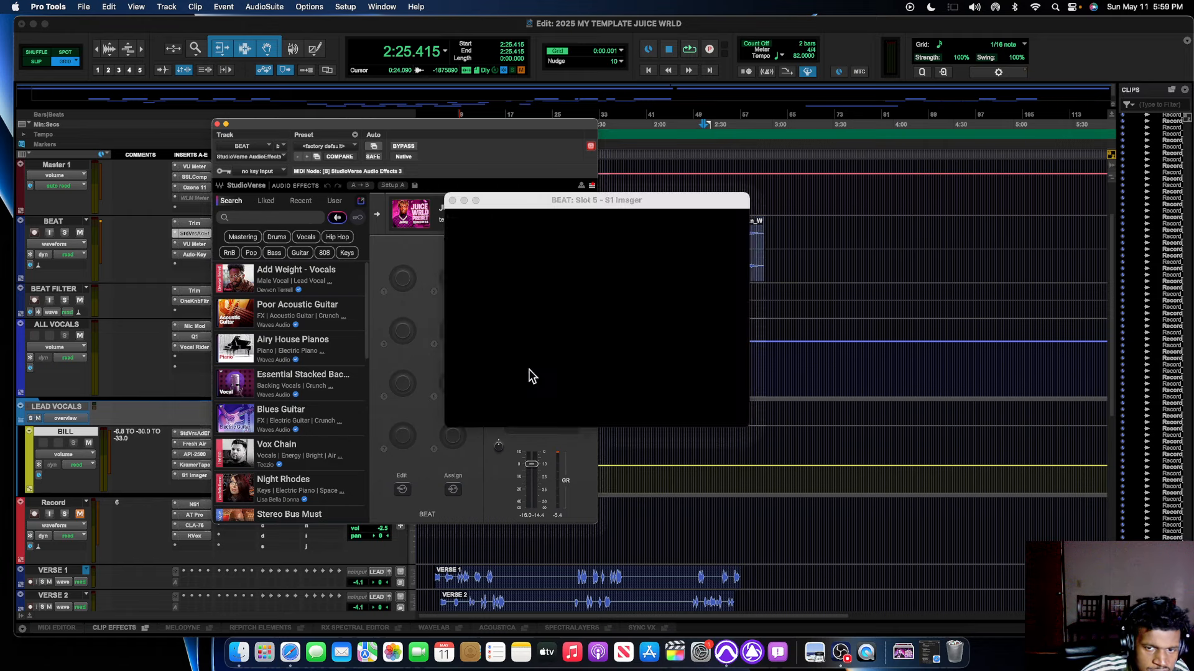
{"action": "left_click", "coordinate": [452, 200]}
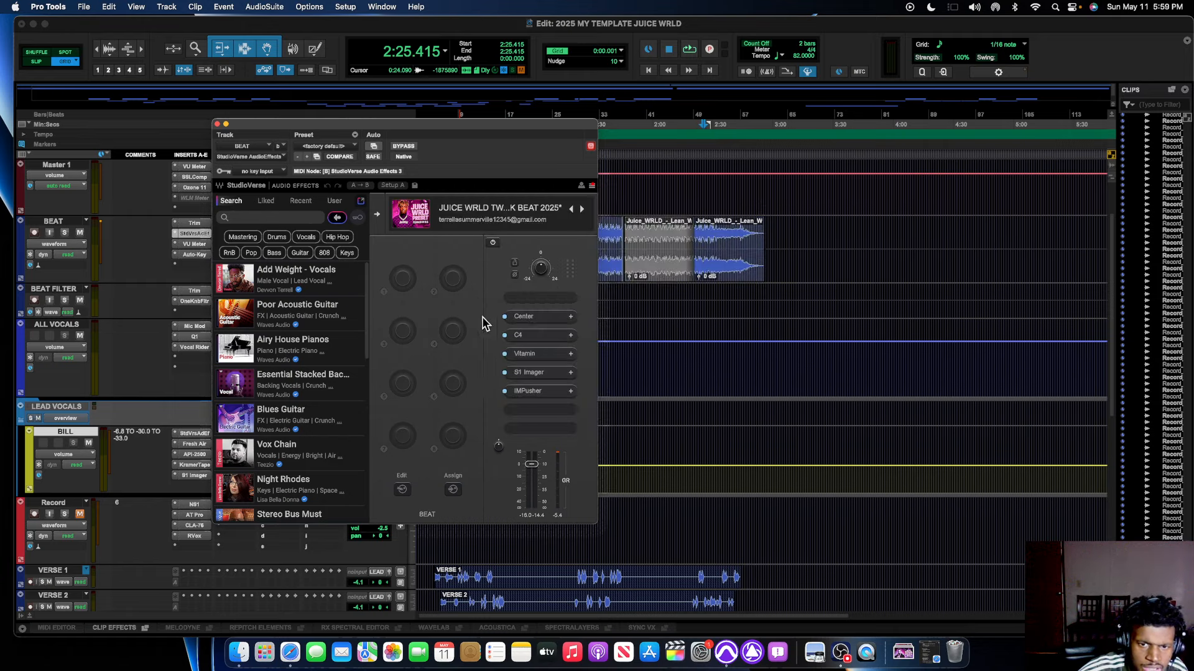
Examine the Magic, Push and output settings of IMPusher in the BEAT chain, then close it and StudioVerse.
{"action": "left_click", "coordinate": [537, 394]}
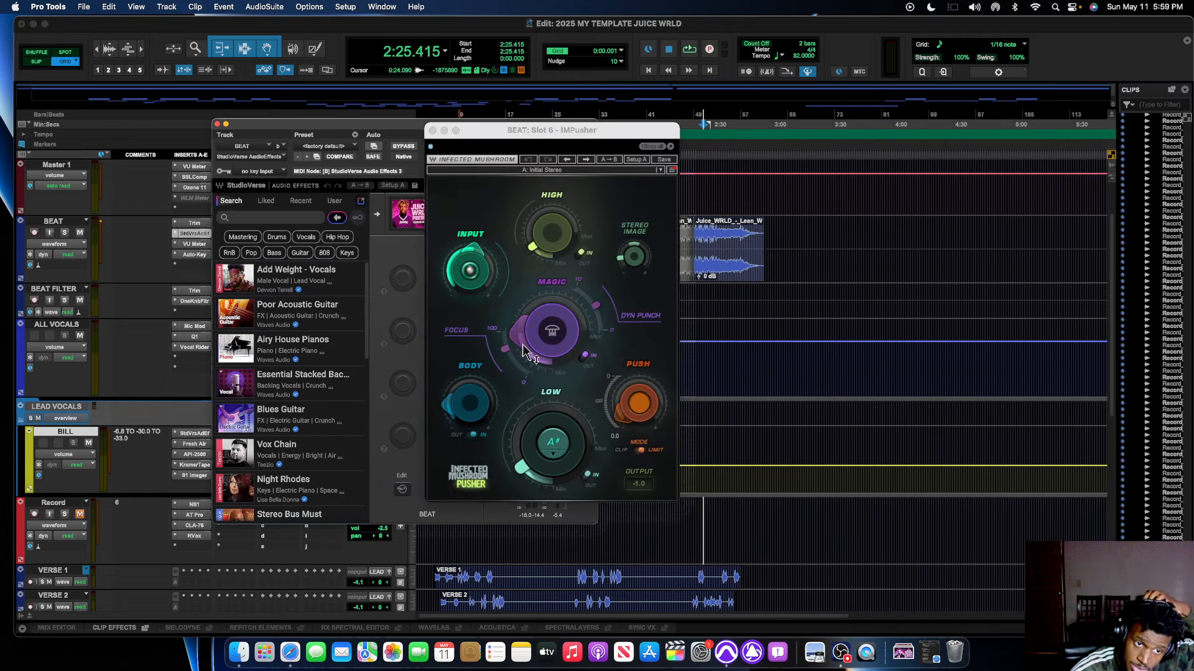
{"action": "left_click_drag", "start_coordinate": [566, 342], "coordinate": [559, 324]}
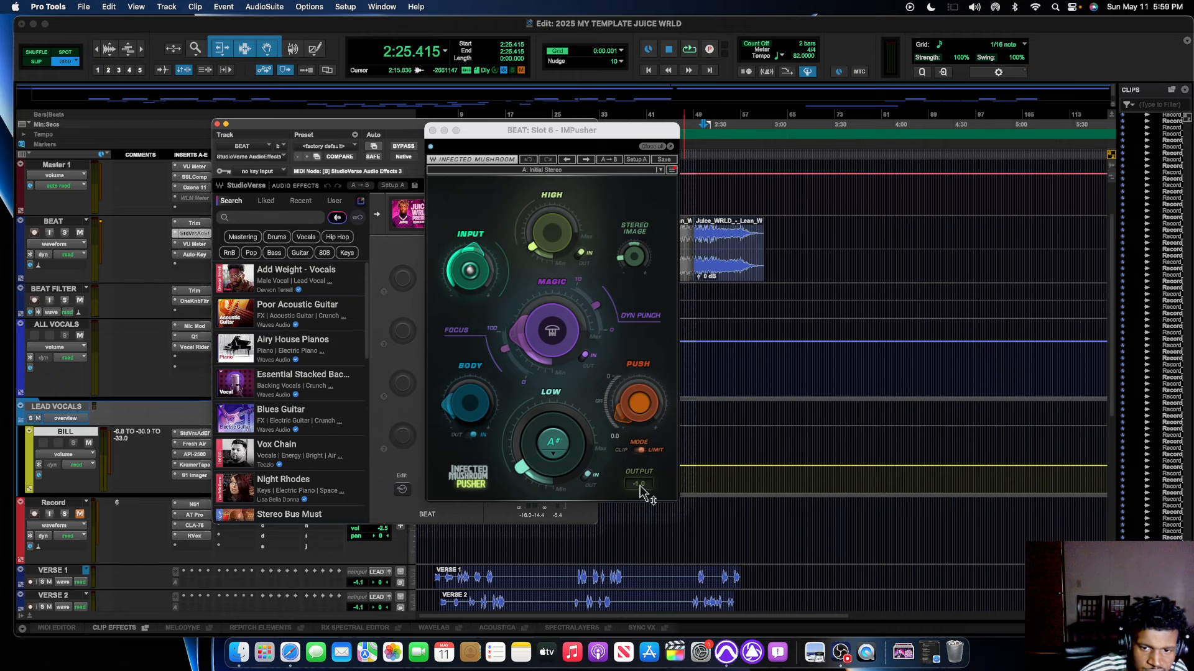
{"action": "left_click", "coordinate": [432, 131]}
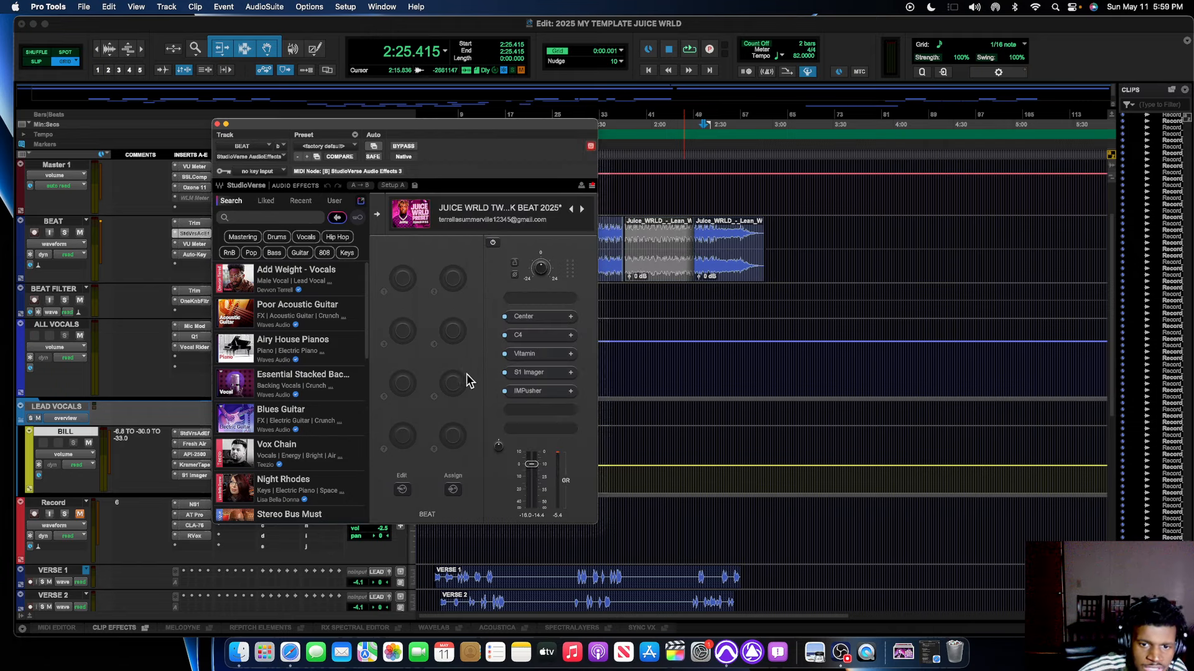
{"action": "left_click", "coordinate": [217, 125]}
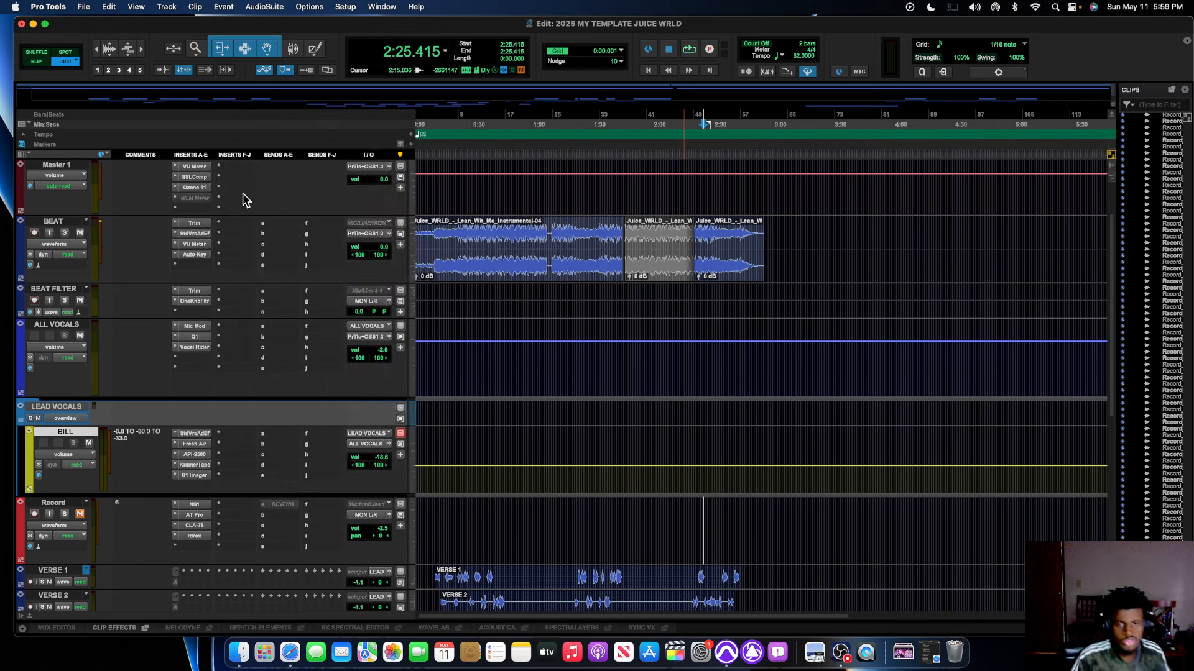